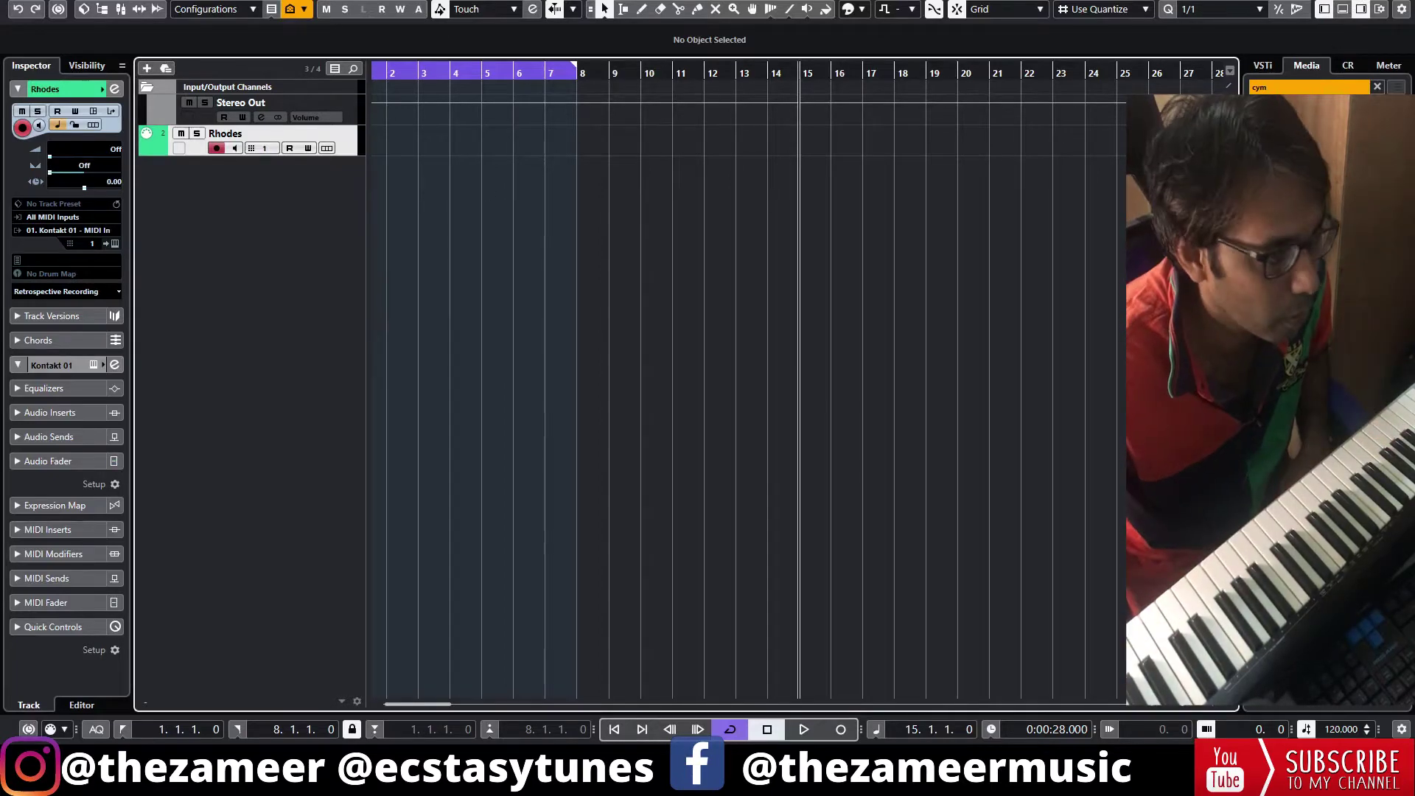
Step: Show the chord pads and change the first pad, C, to an E♭ minor 7 chord
left_click(1344, 10)
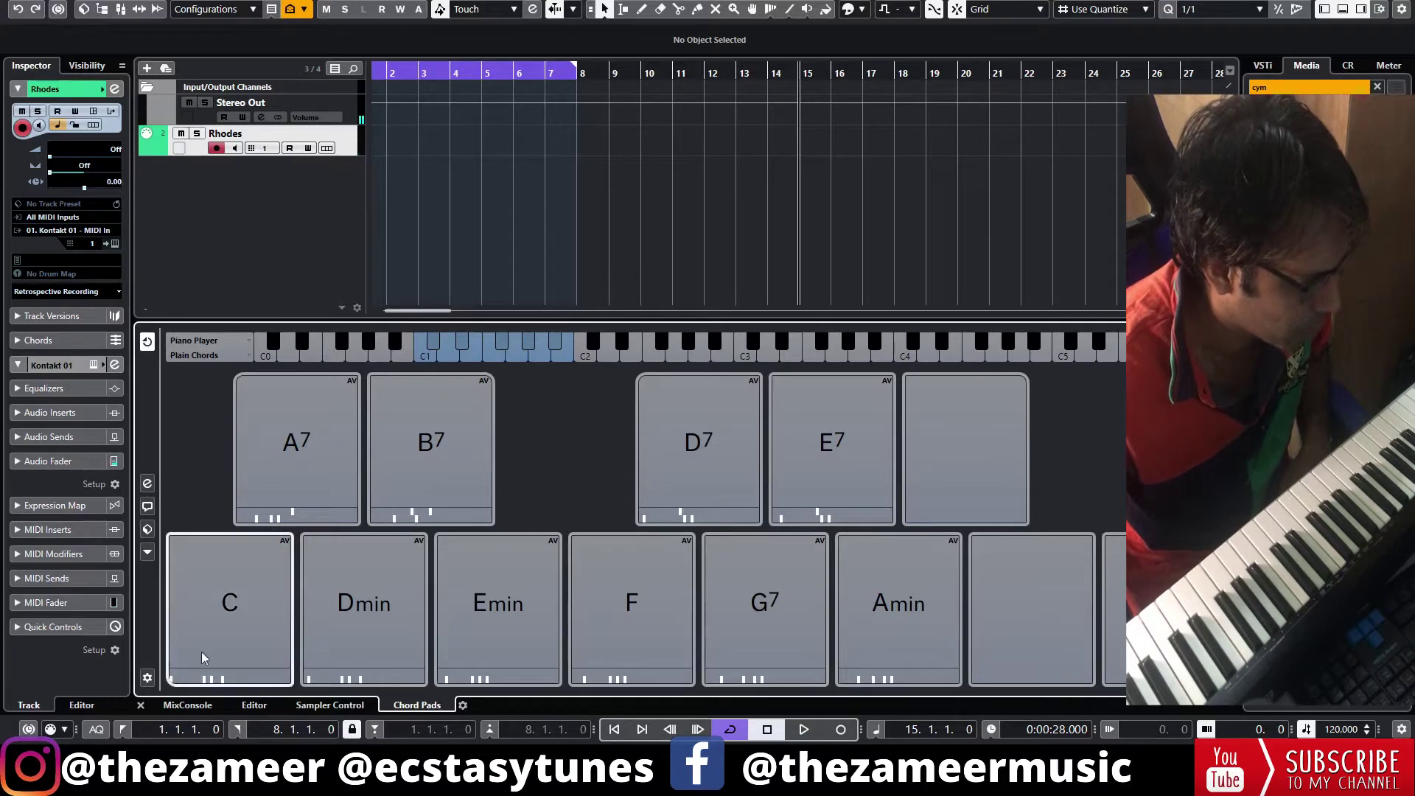
left_click(272, 602)
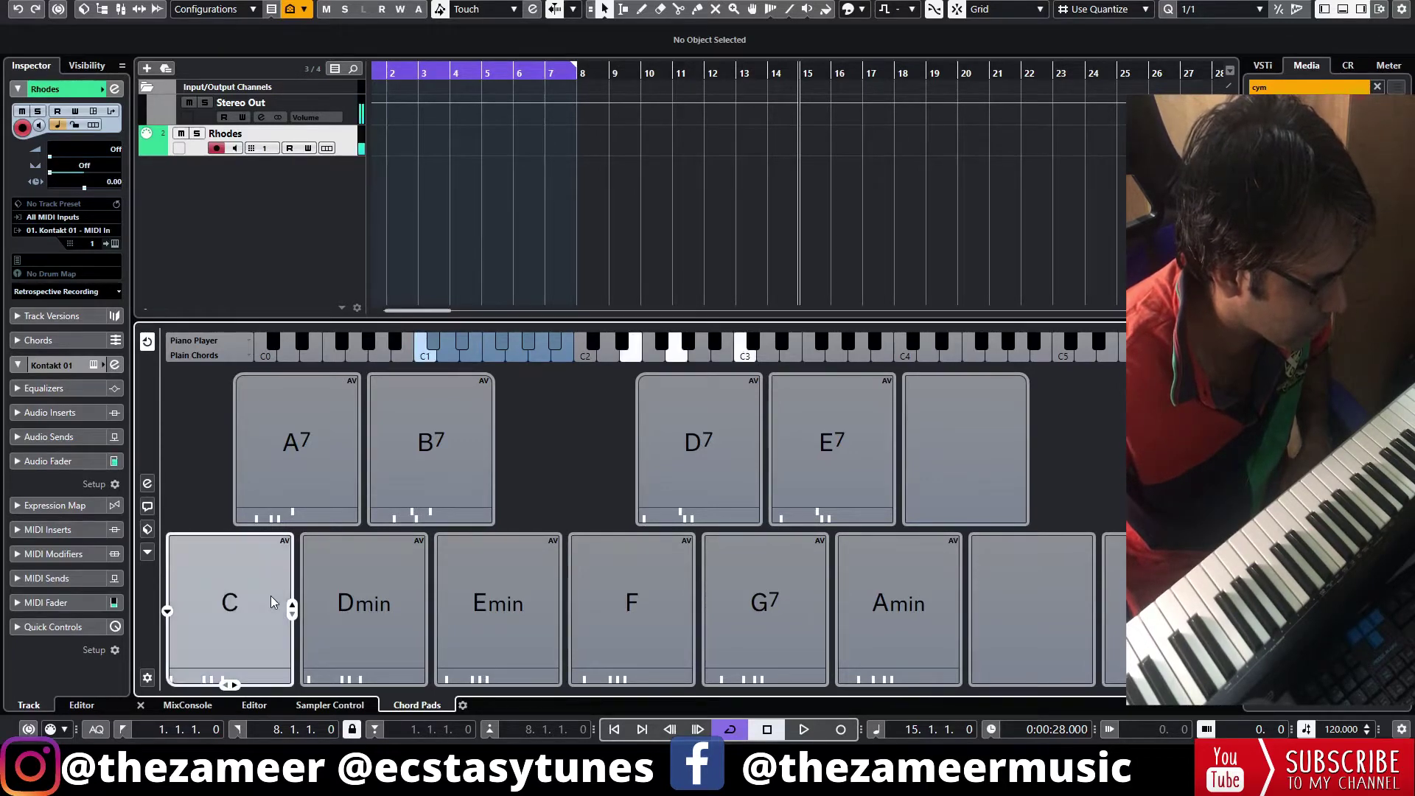
left_click(167, 611)
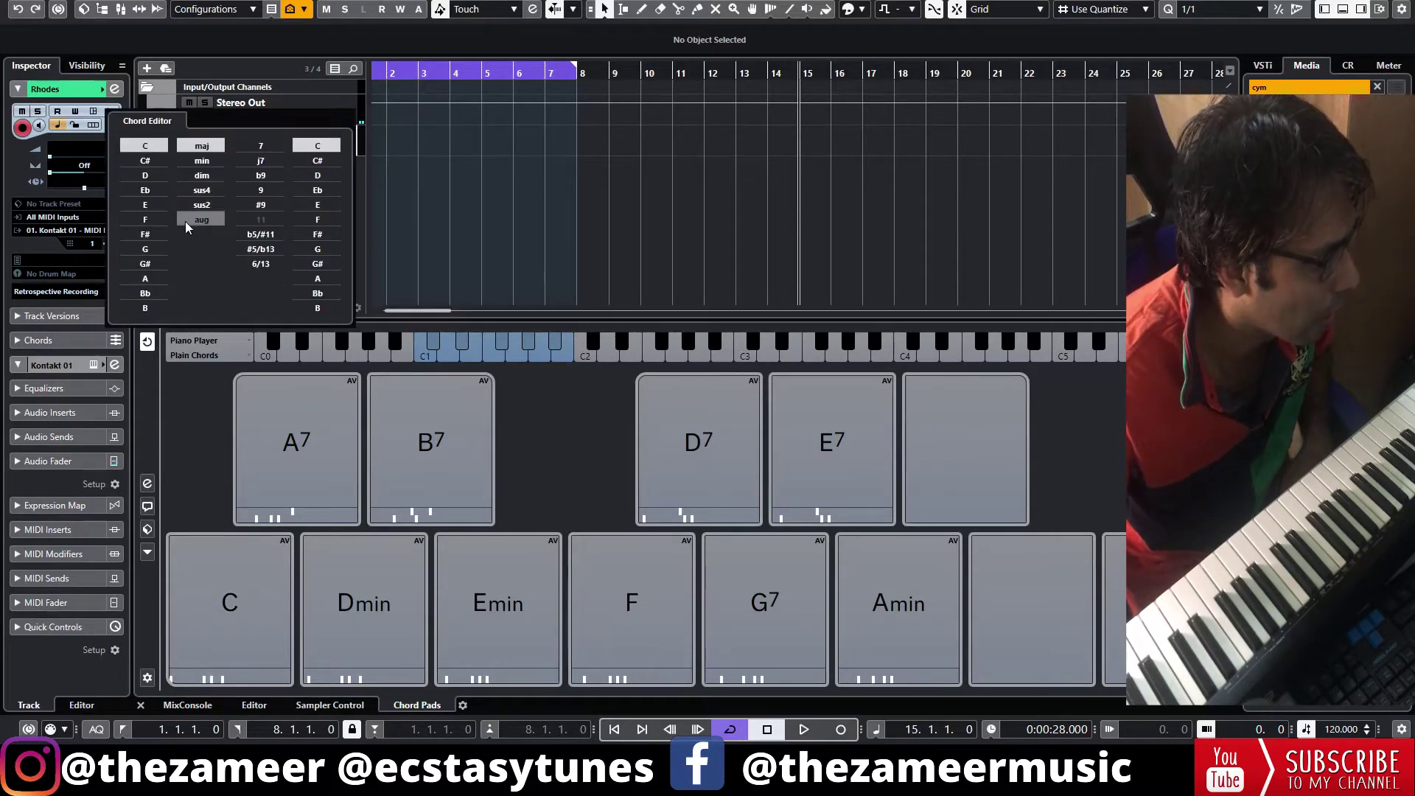
left_click(161, 206)
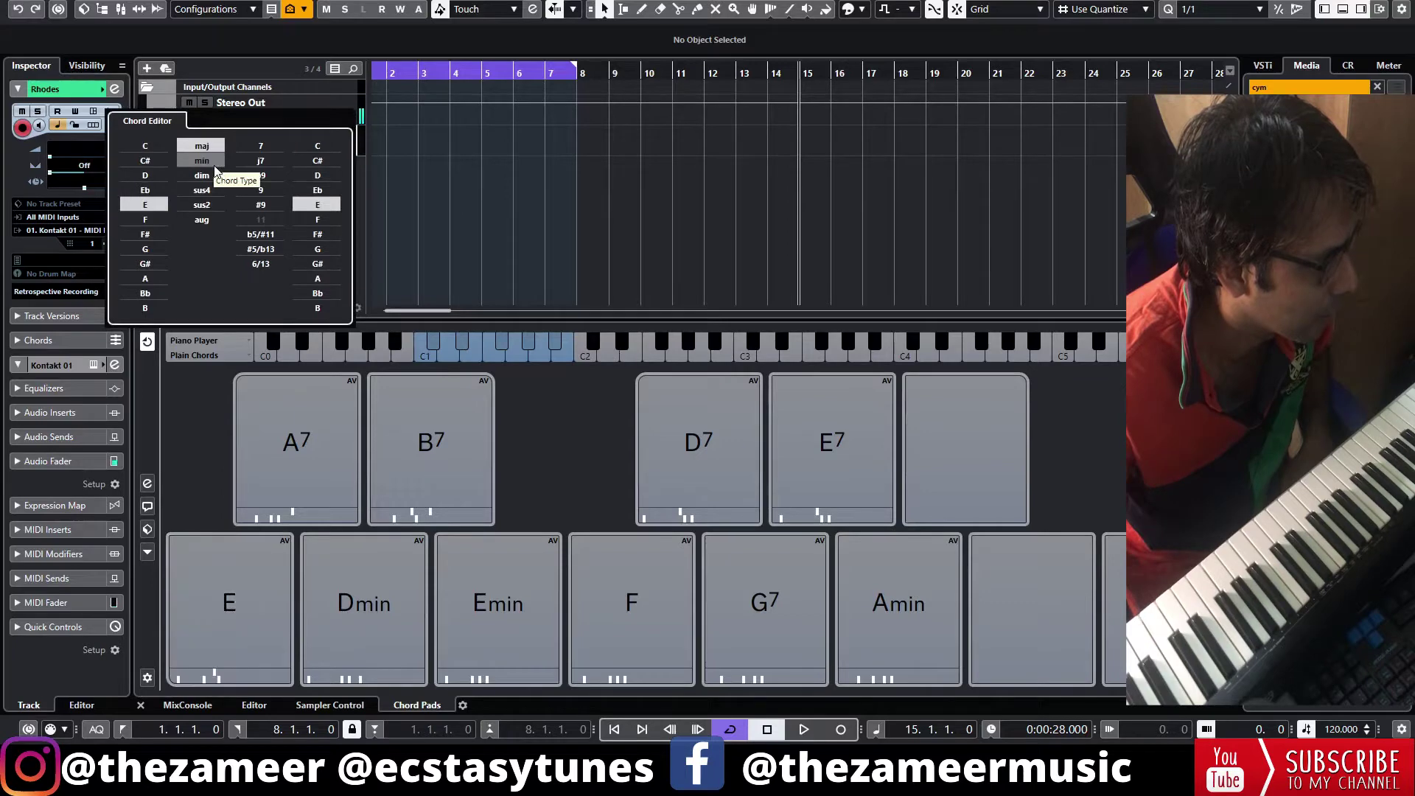
left_click(162, 190)
left_click(202, 161)
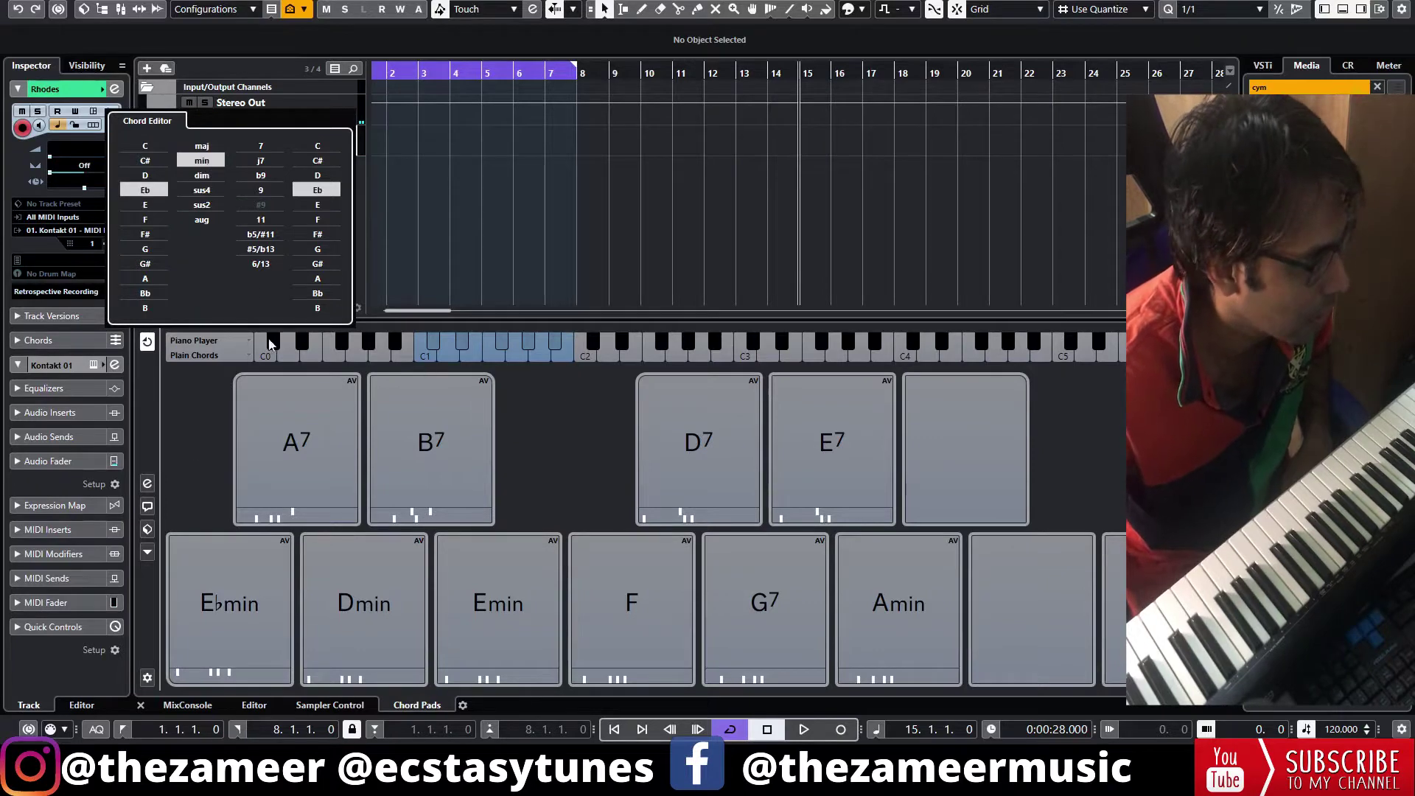
left_click(268, 148)
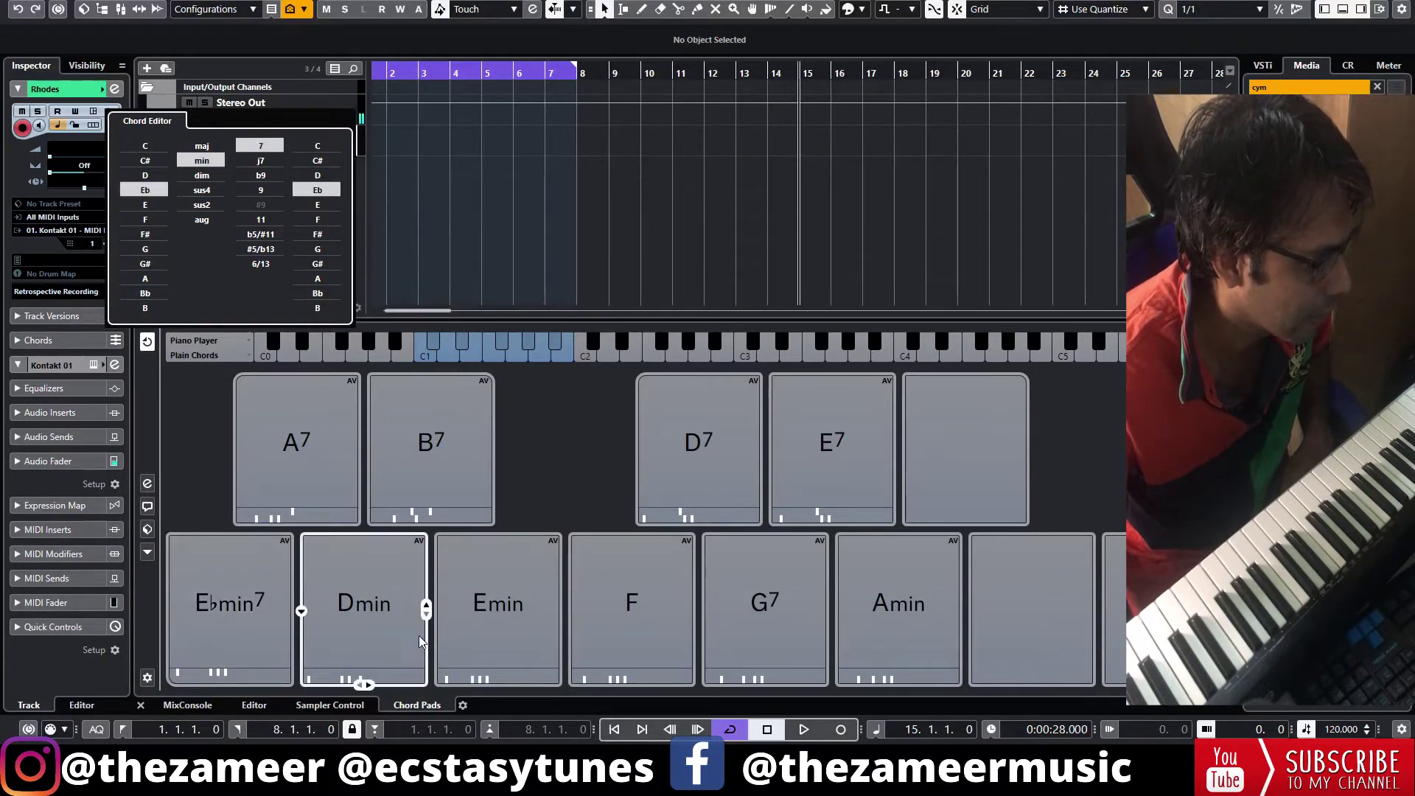
Step: Audition the Dmin pad and change it to a G♭ major 7 chord
left_click(390, 579)
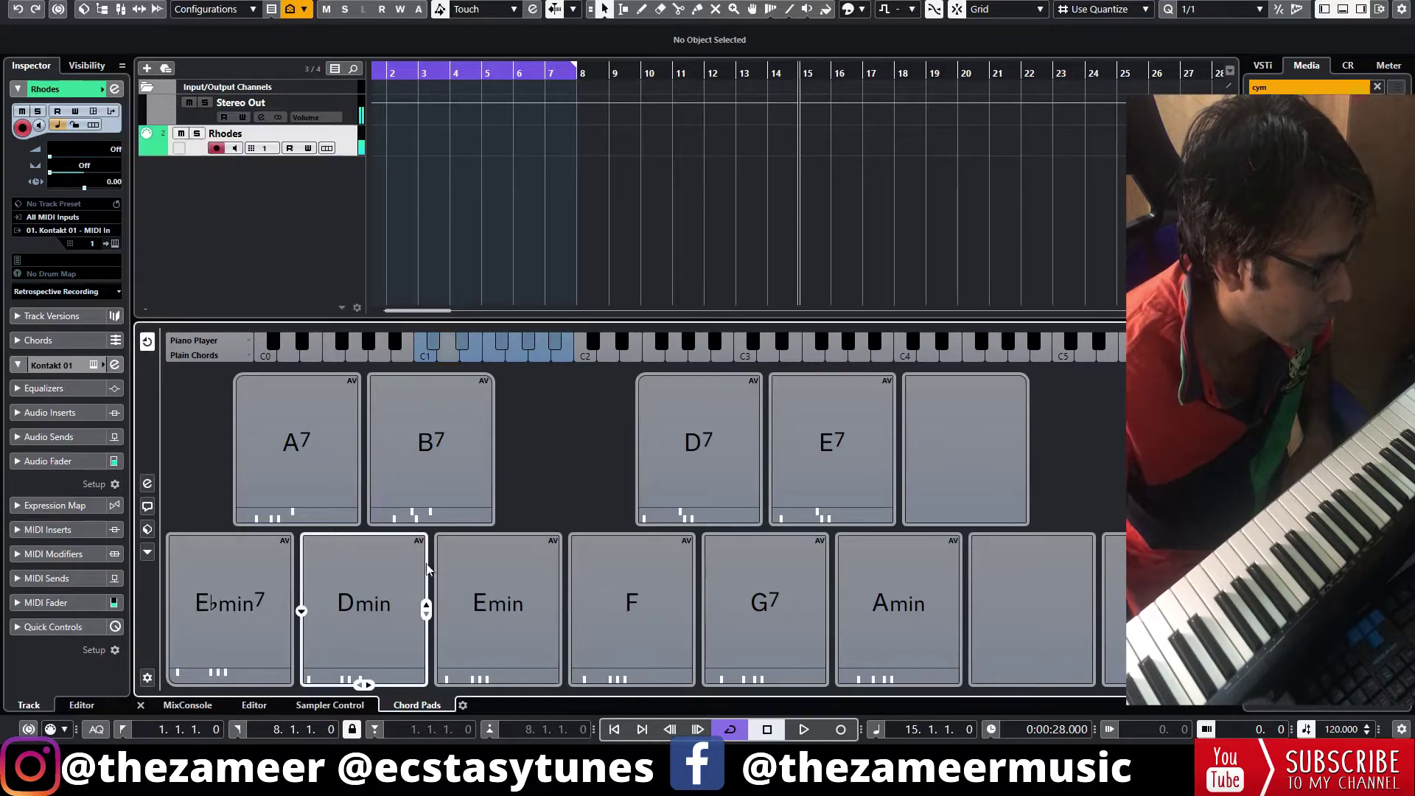
left_click(353, 595)
left_click(301, 610)
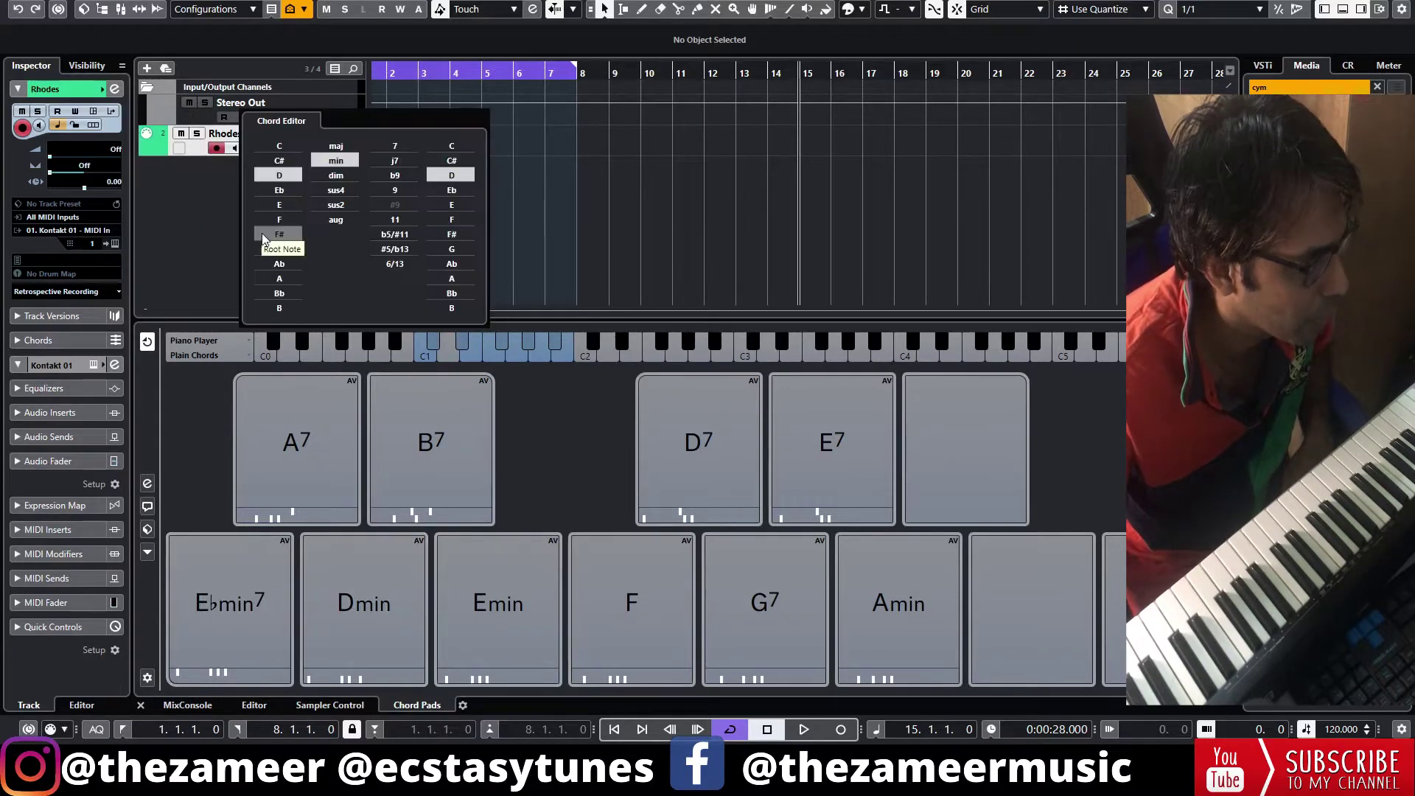
left_click(264, 235)
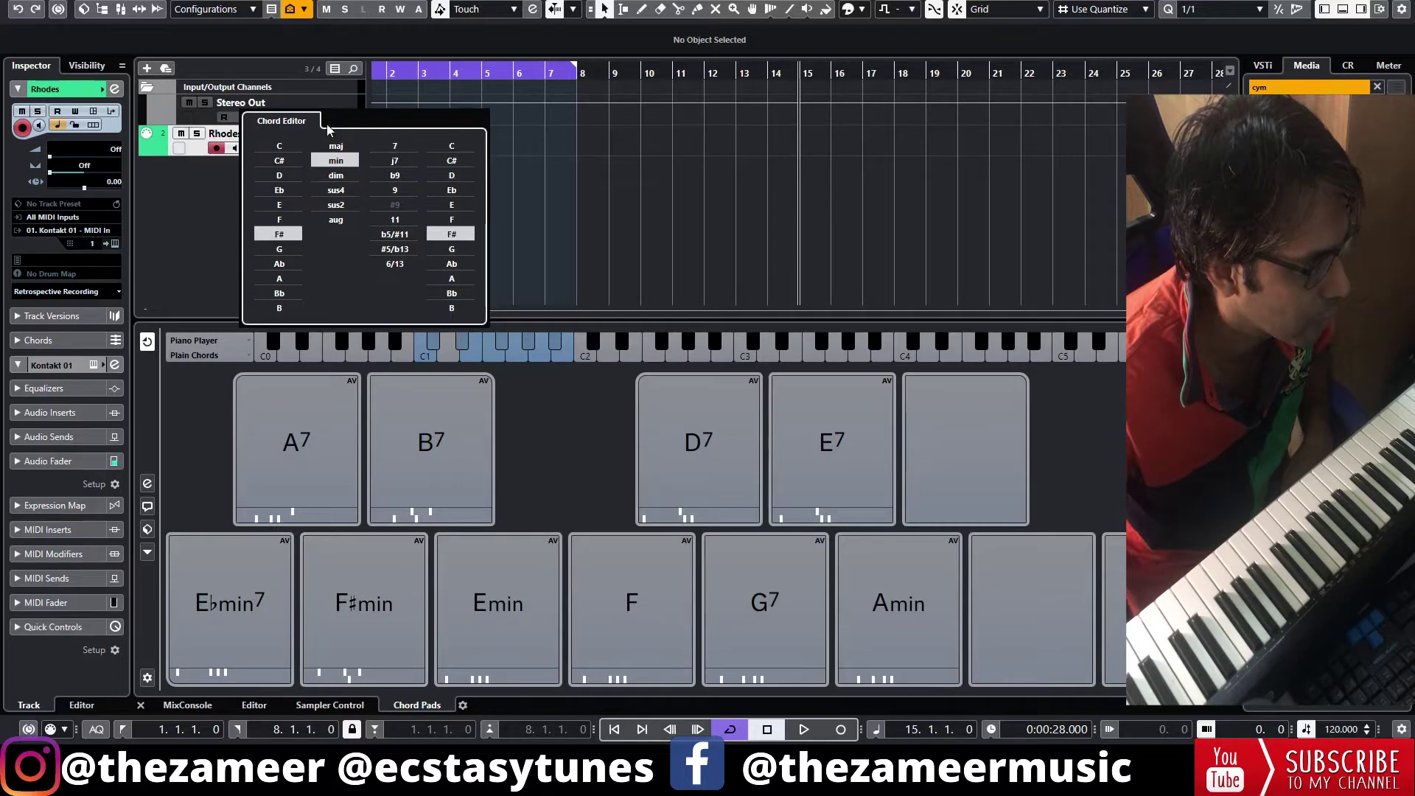
left_click(335, 146)
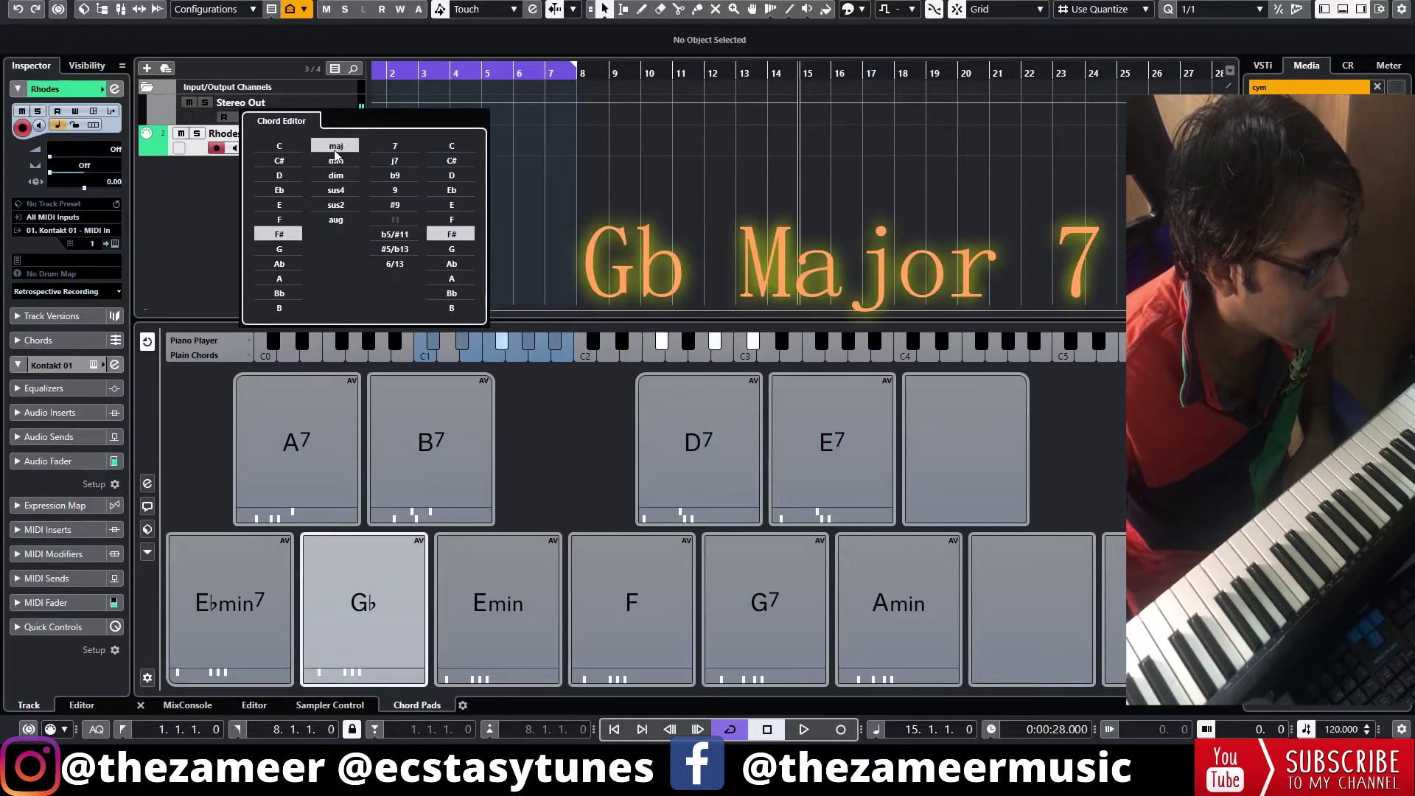
left_click(390, 150)
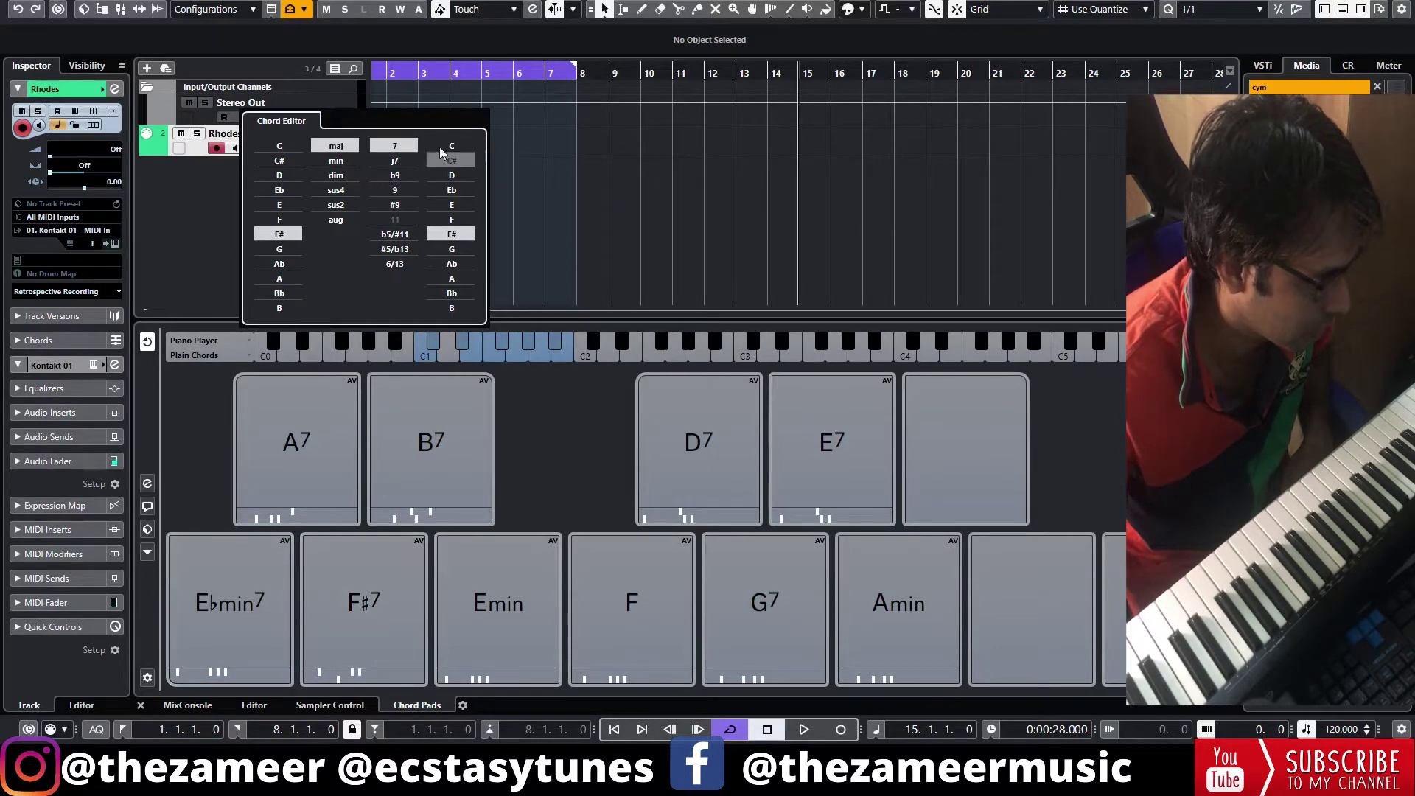
left_click(360, 594)
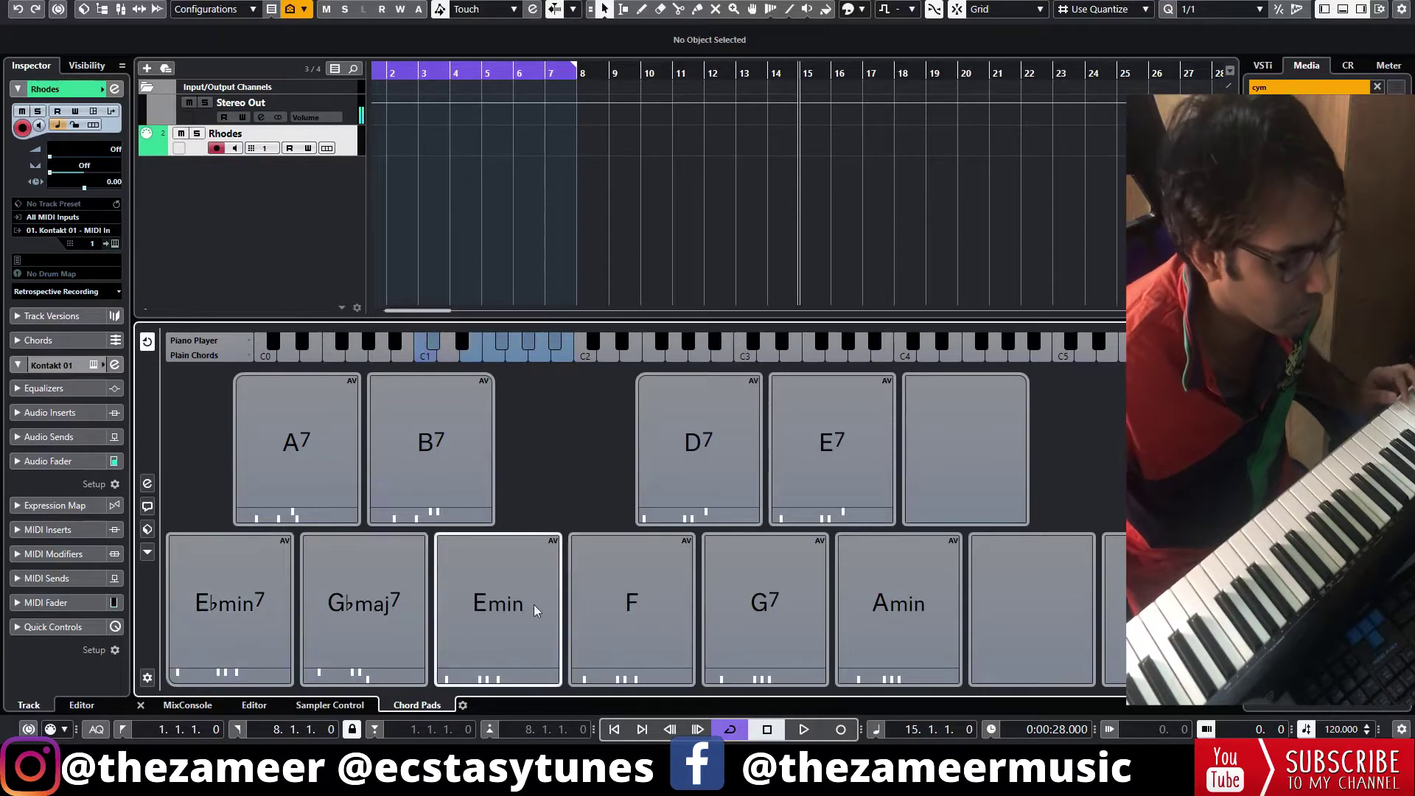
Step: Change the Emin pad to a B♭7 chord with B♭ as the root and the major type
left_click(437, 612)
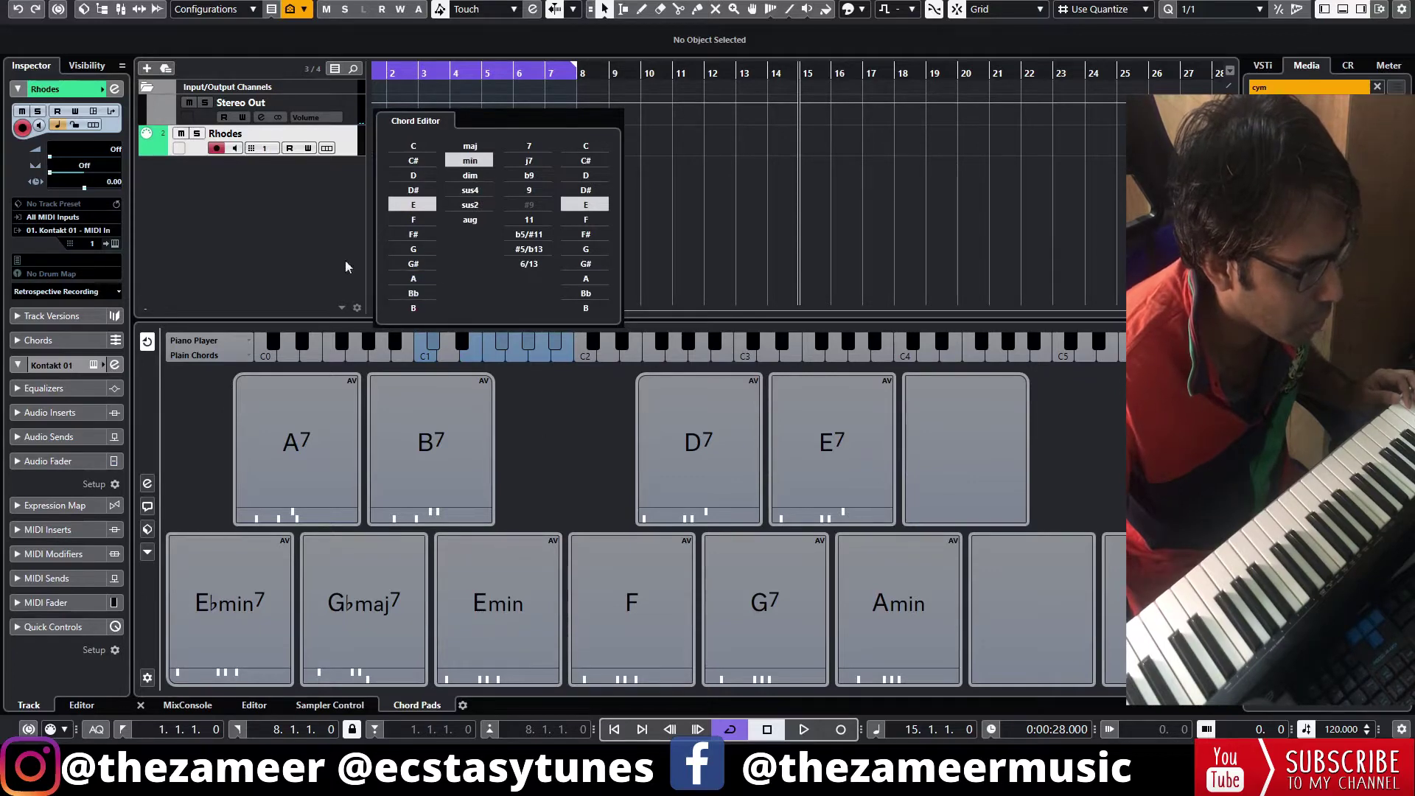
left_click(414, 293)
left_click(471, 146)
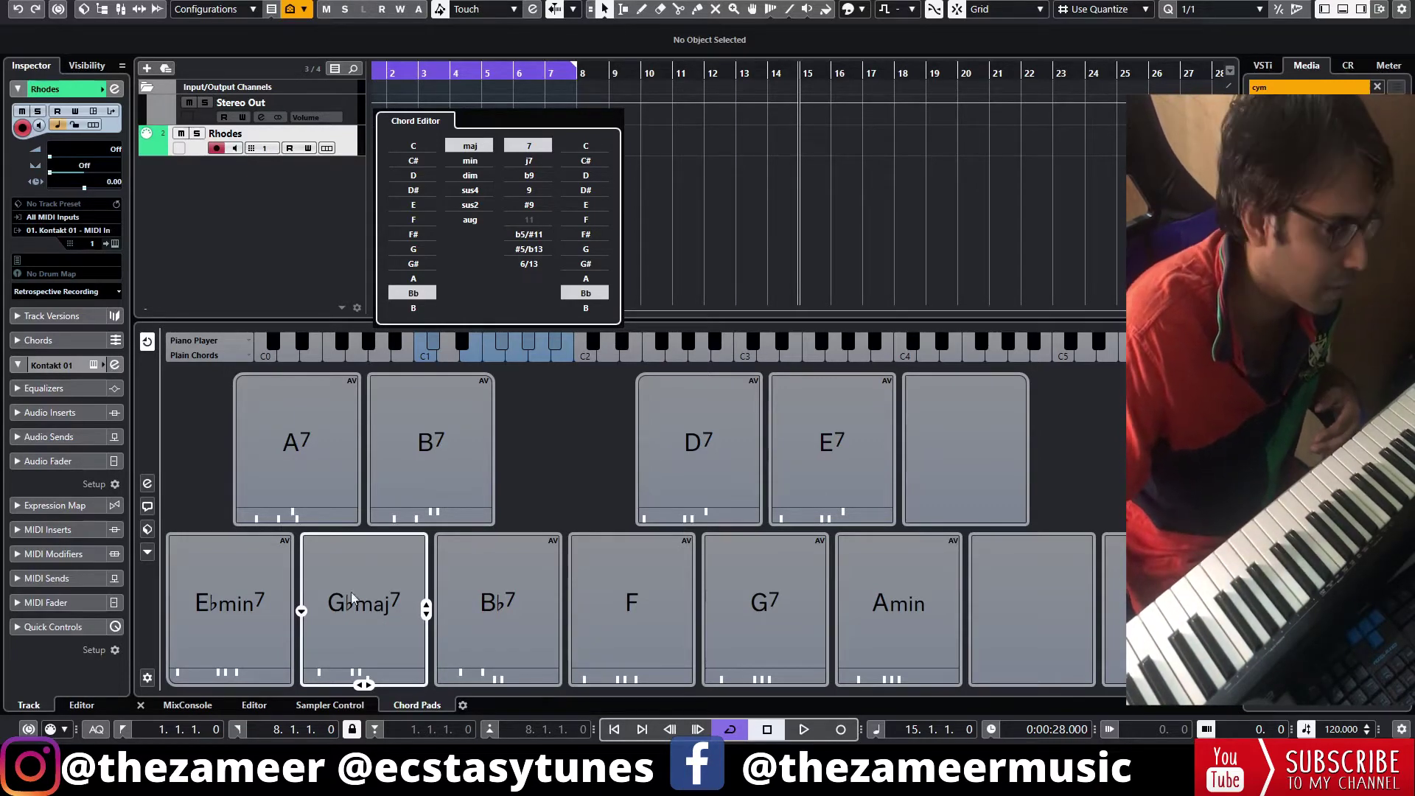
Step: Change the A7 pad to a D♭7 chord and adjust the voicing of the G♭maj7 pad
left_click(234, 451)
left_click(213, 161)
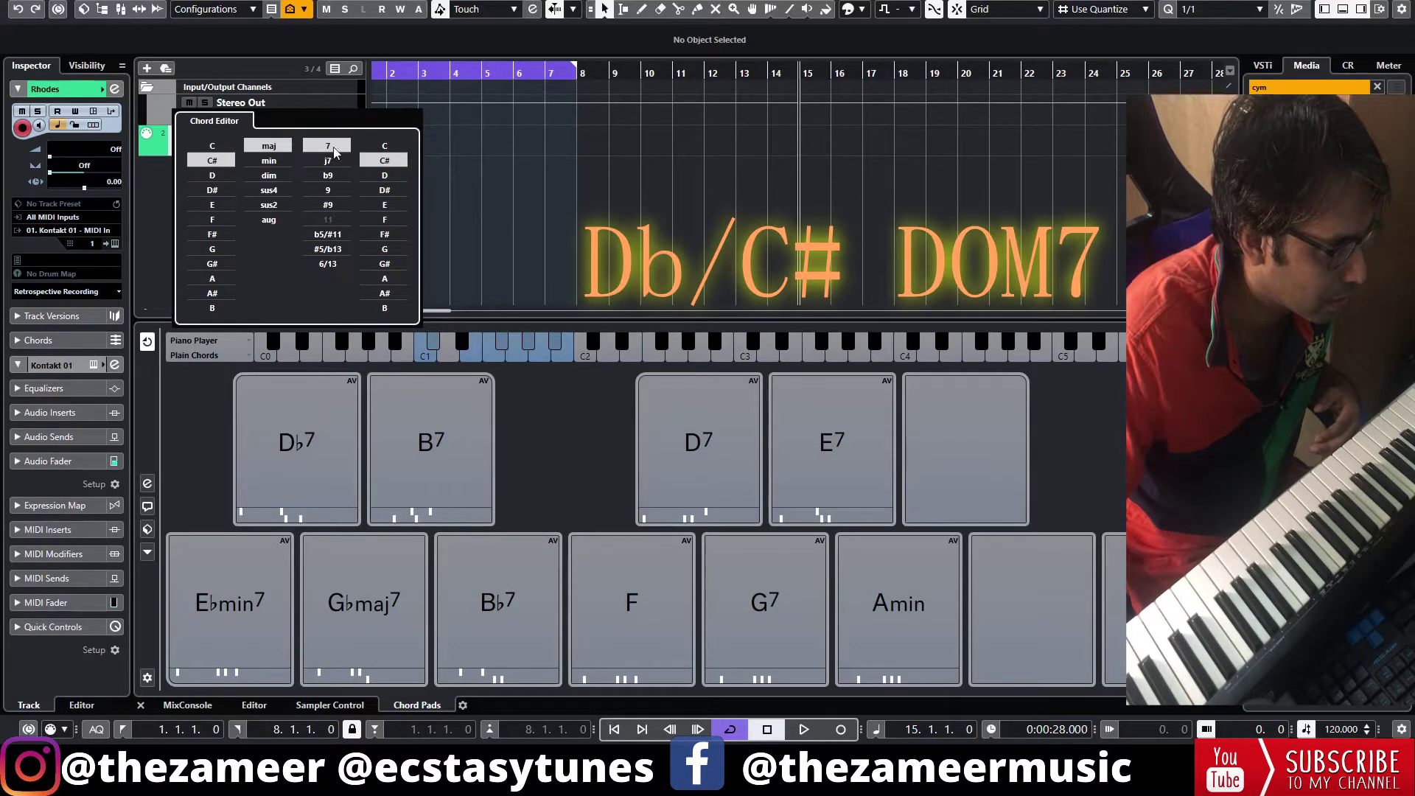
left_click(307, 483)
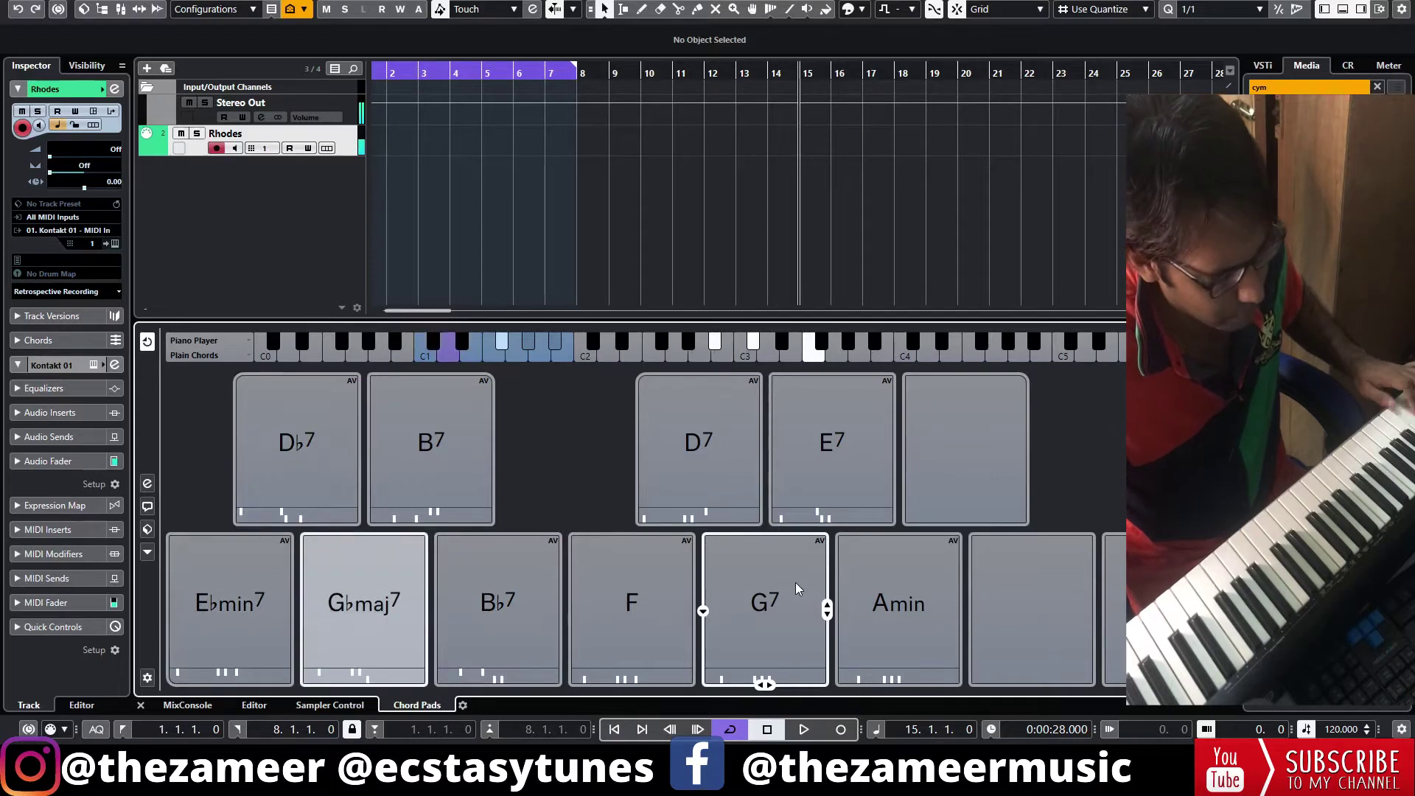
left_click(426, 609)
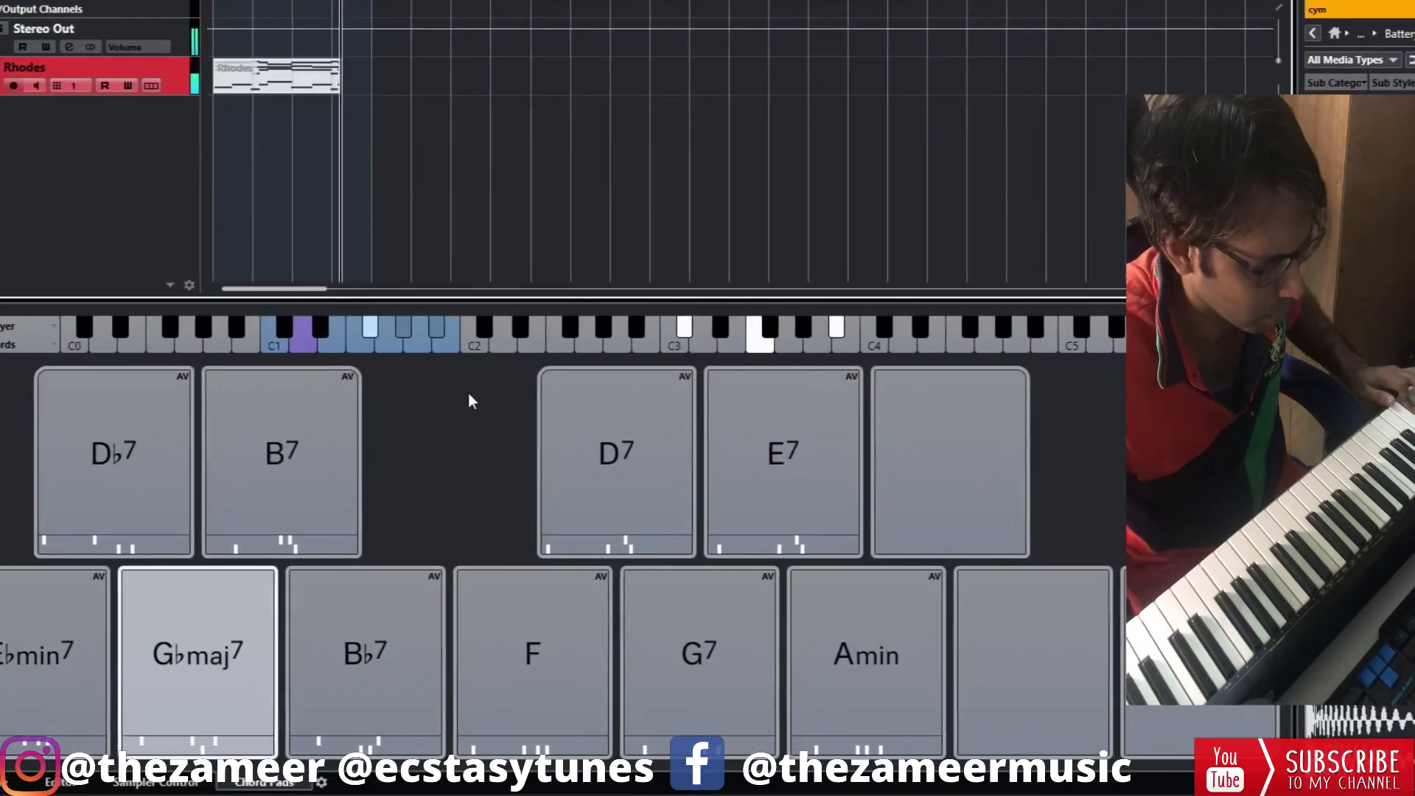
Step: Play back the recorded Rhodes take and open it in a full-size key editor
key("space")
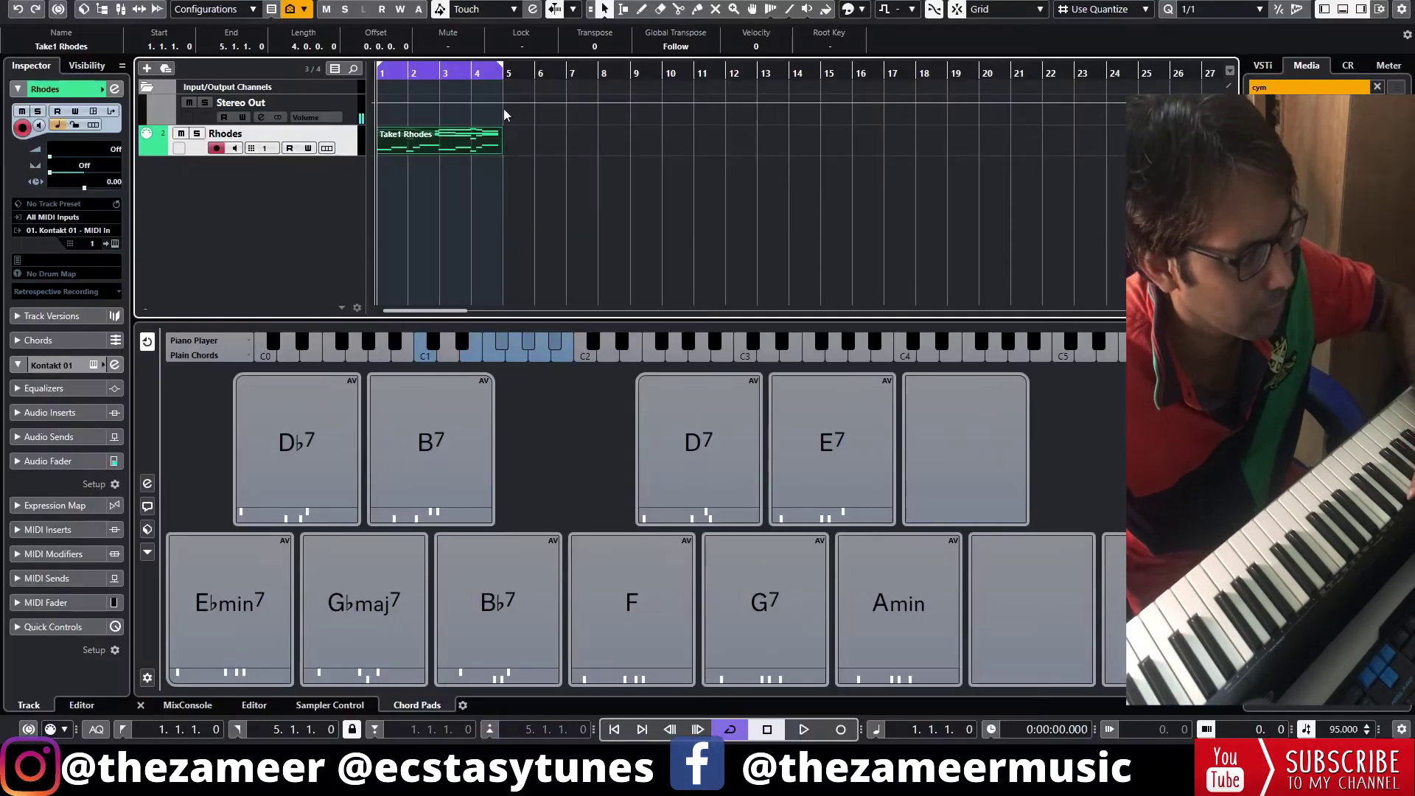
key("space")
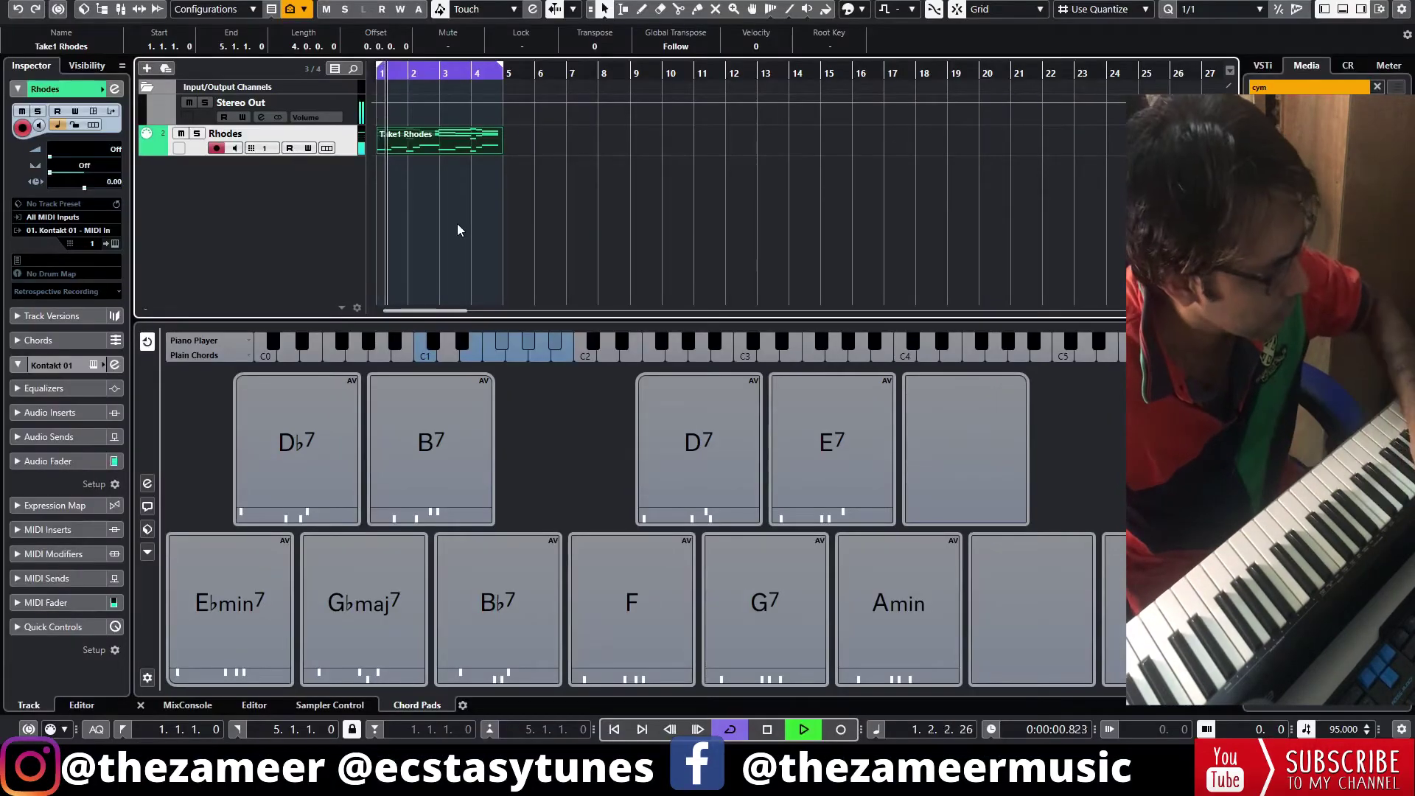
left_click(457, 223)
double_click(449, 143)
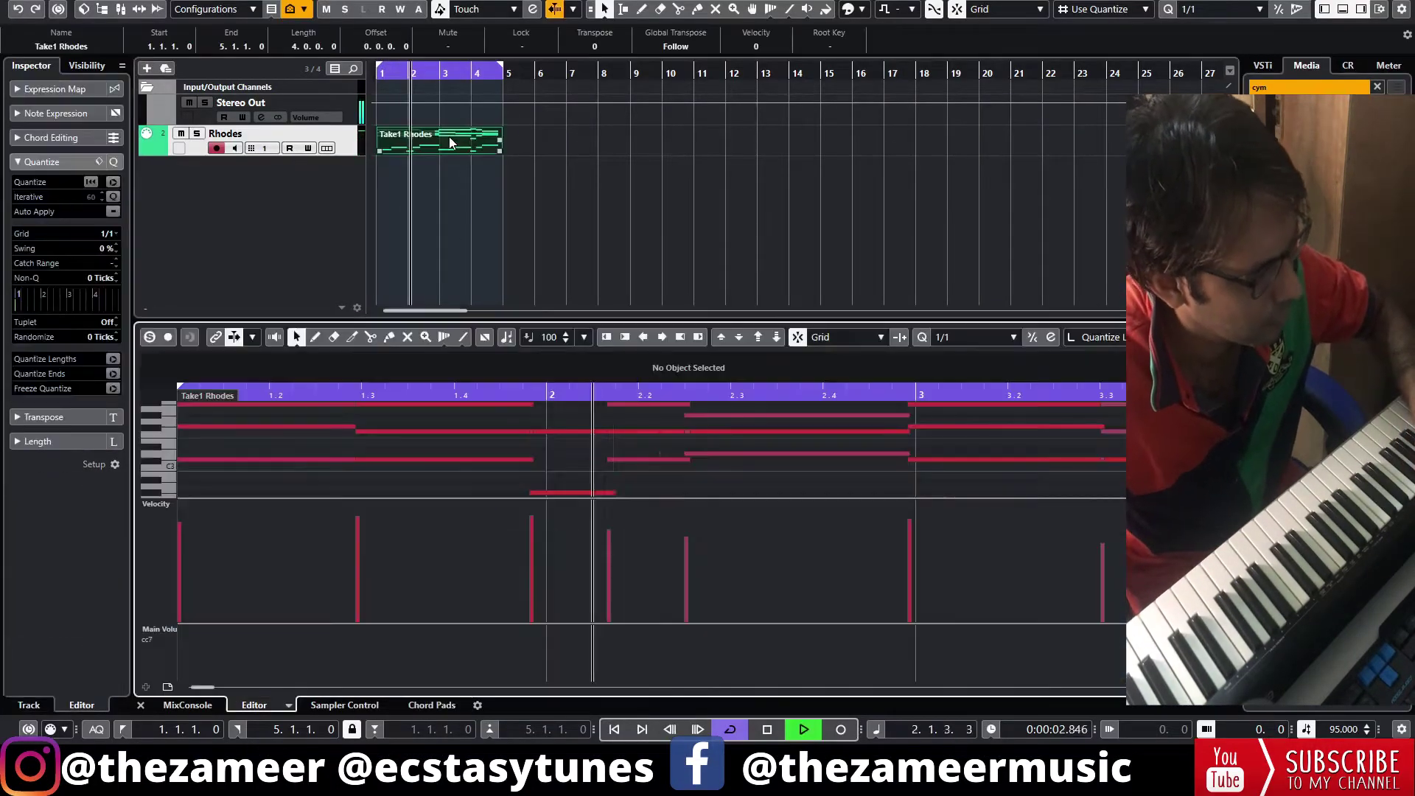
key("Return")
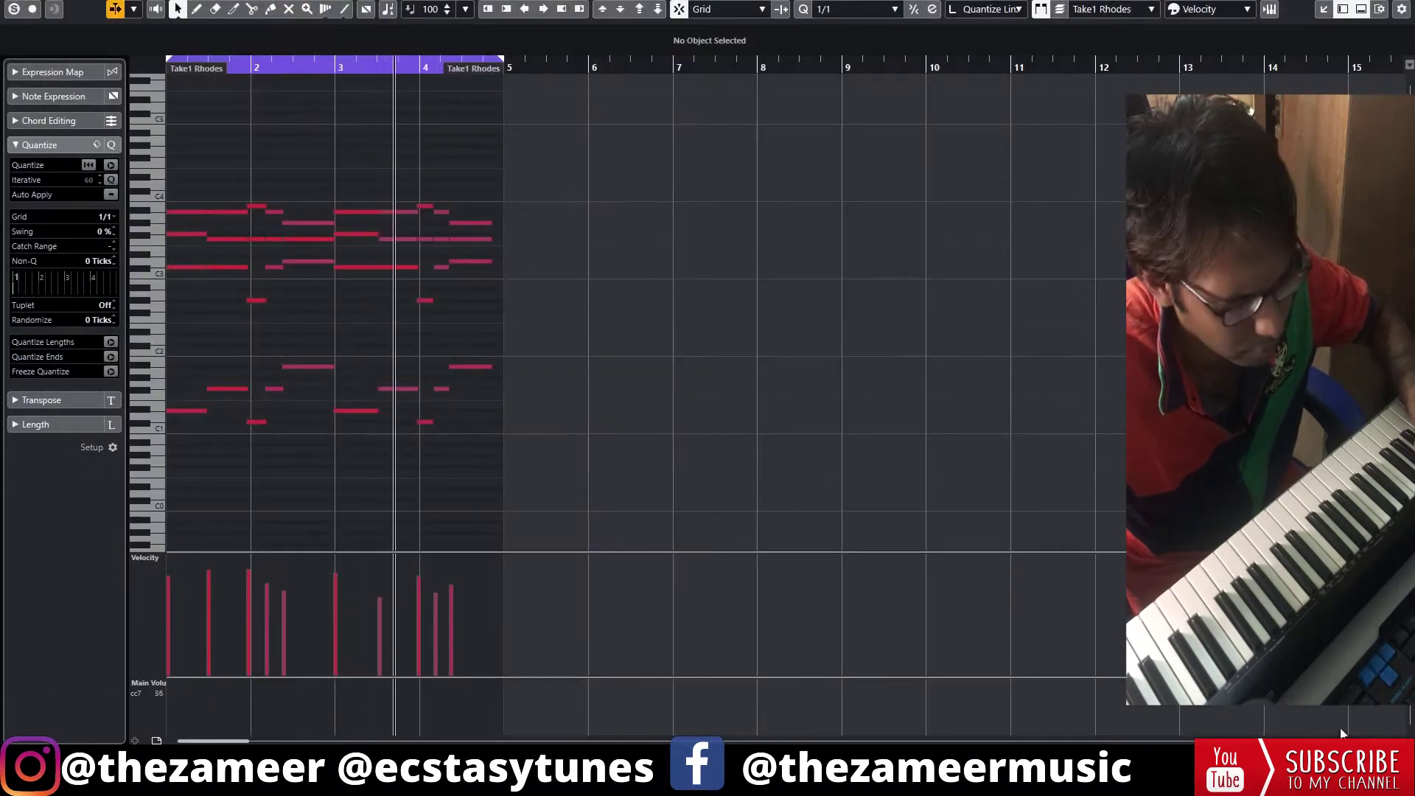
key("h")
key("h")
key("g")
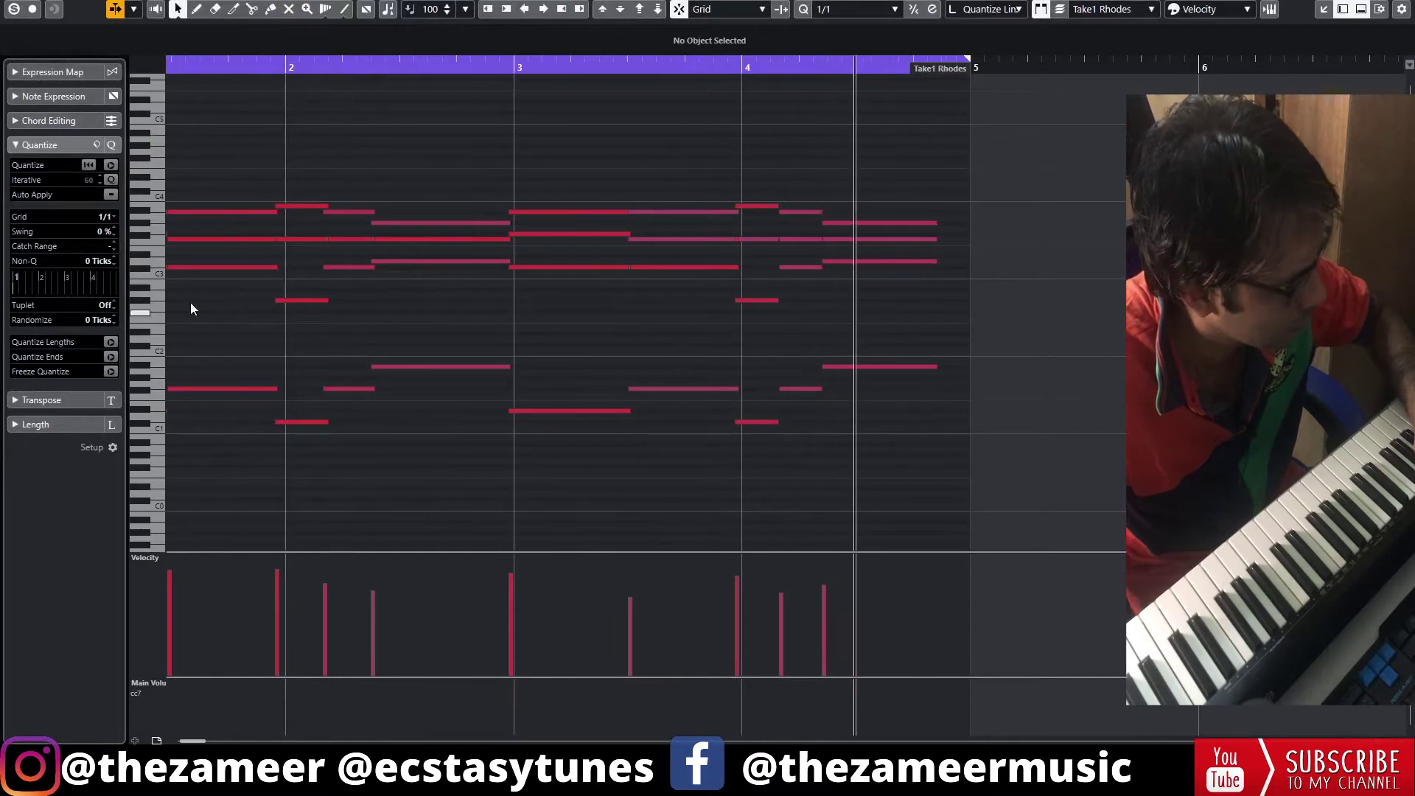
Step: Quantize the recorded Rhodes chords to a 1/8 triplet grid, from bar 1 through bar 3 onward
left_click_drag(772, 133, 168, 407)
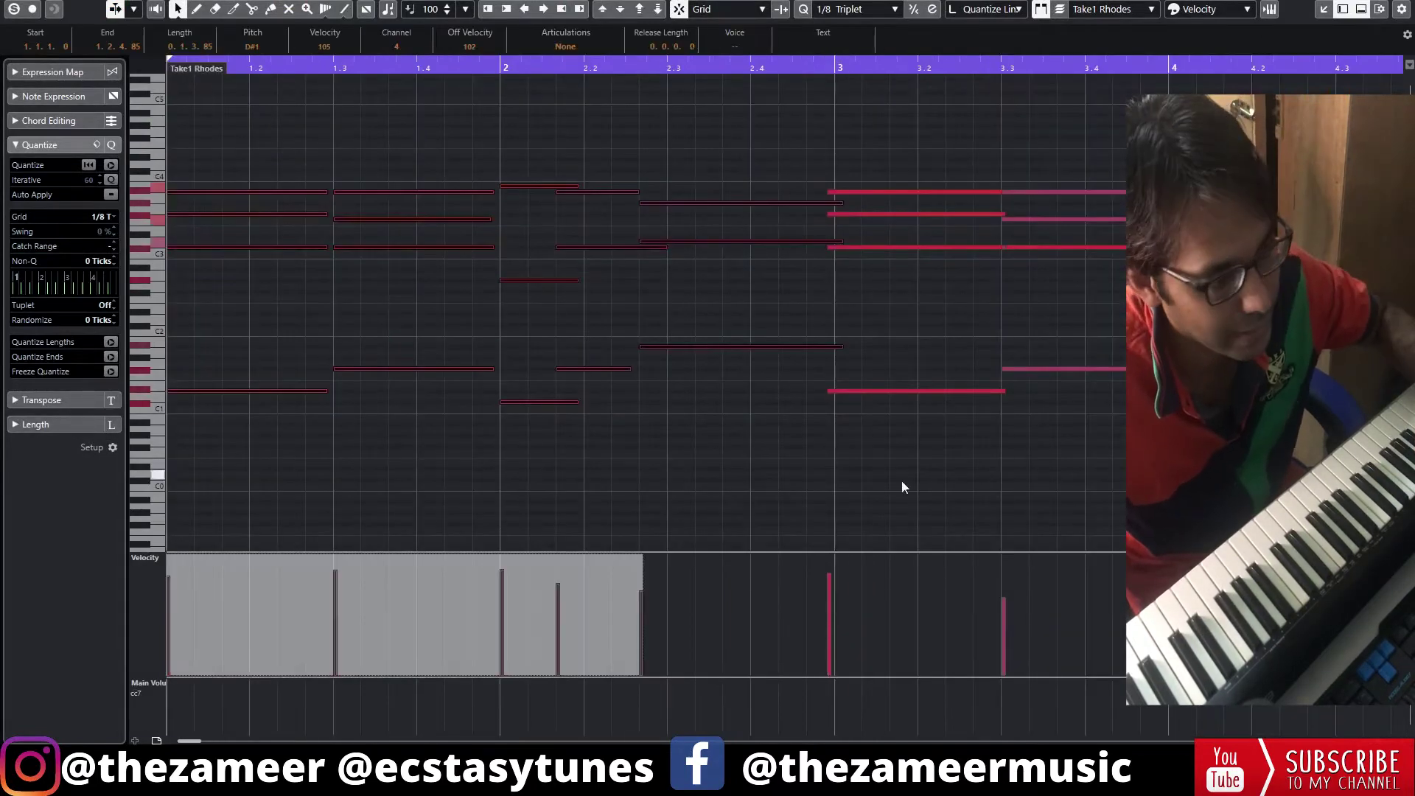
left_click_drag(931, 136, 950, 494)
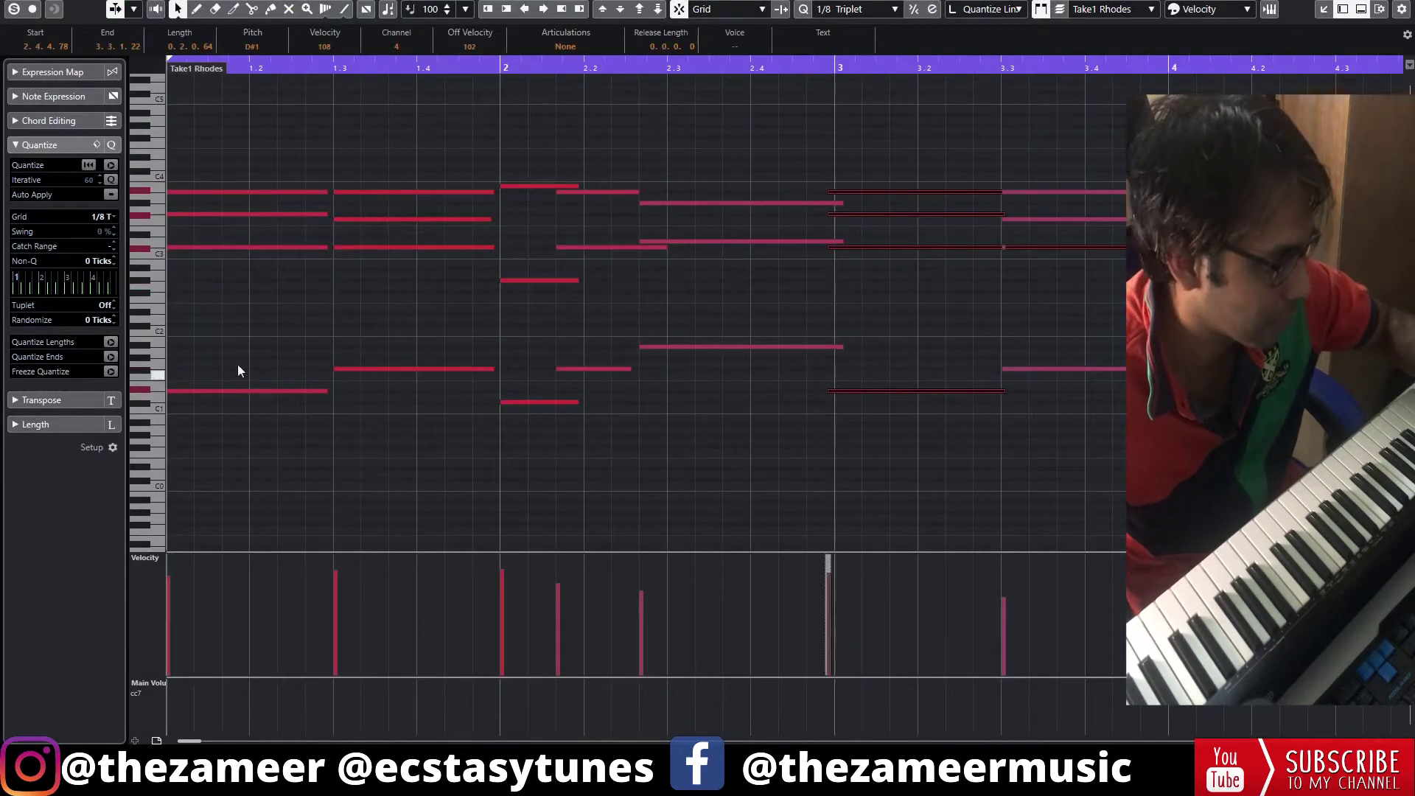
left_click_drag(964, 132, 894, 471)
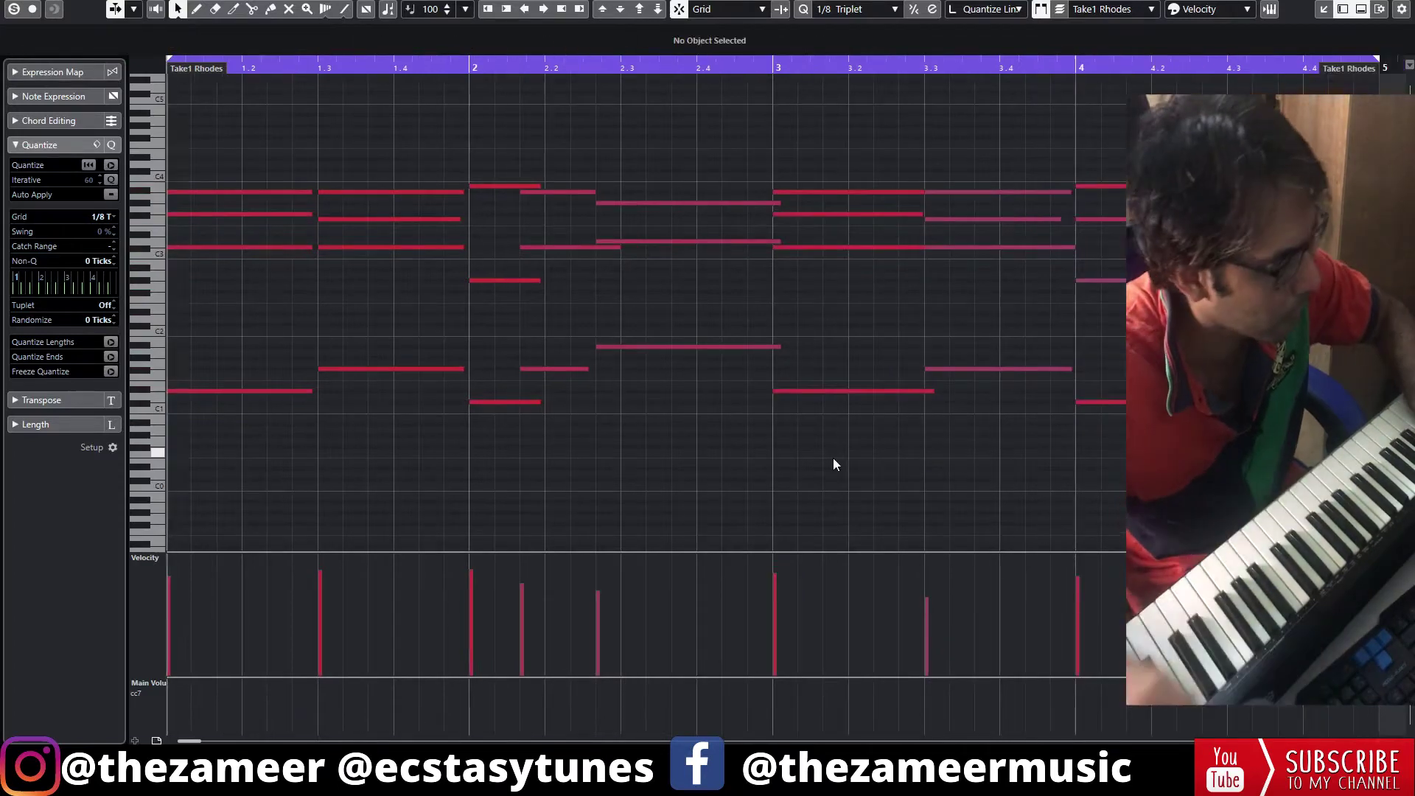
Step: Lengthen the F♯1 note in bar 2 and move the three-note chord after it one 1/8 triplet earlier, checking by playback
key("space")
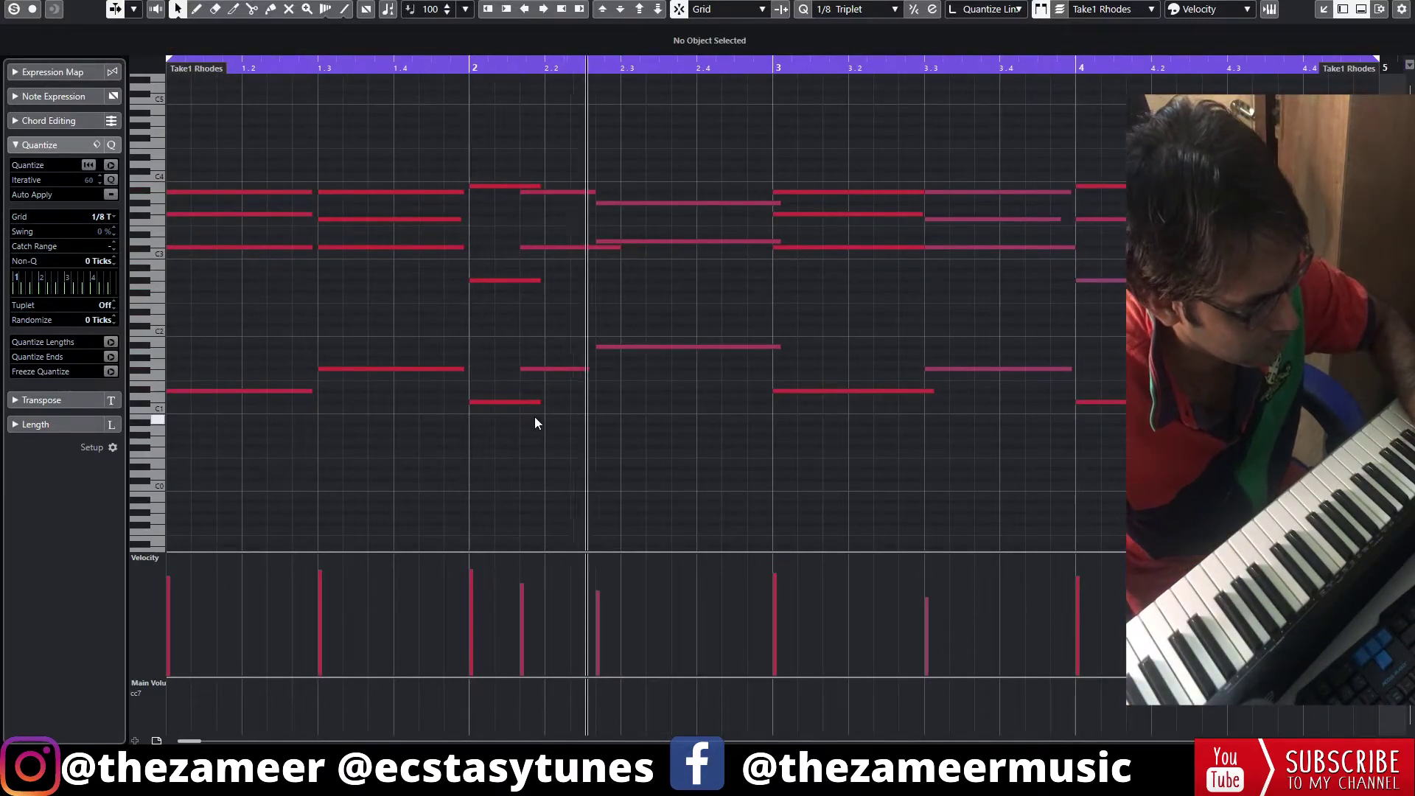
left_click_drag(587, 369, 595, 368)
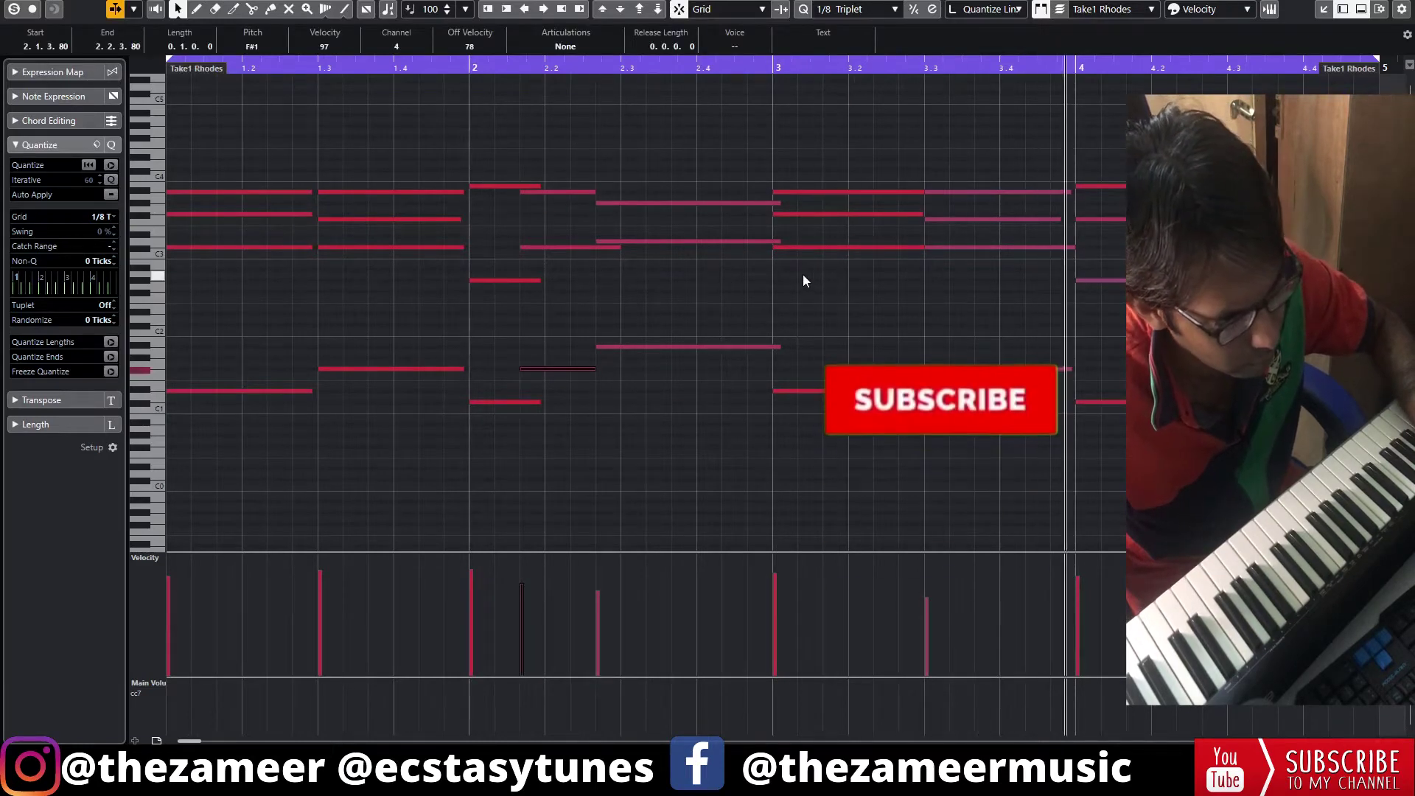
left_click_drag(653, 164, 631, 348)
left_click(462, 62)
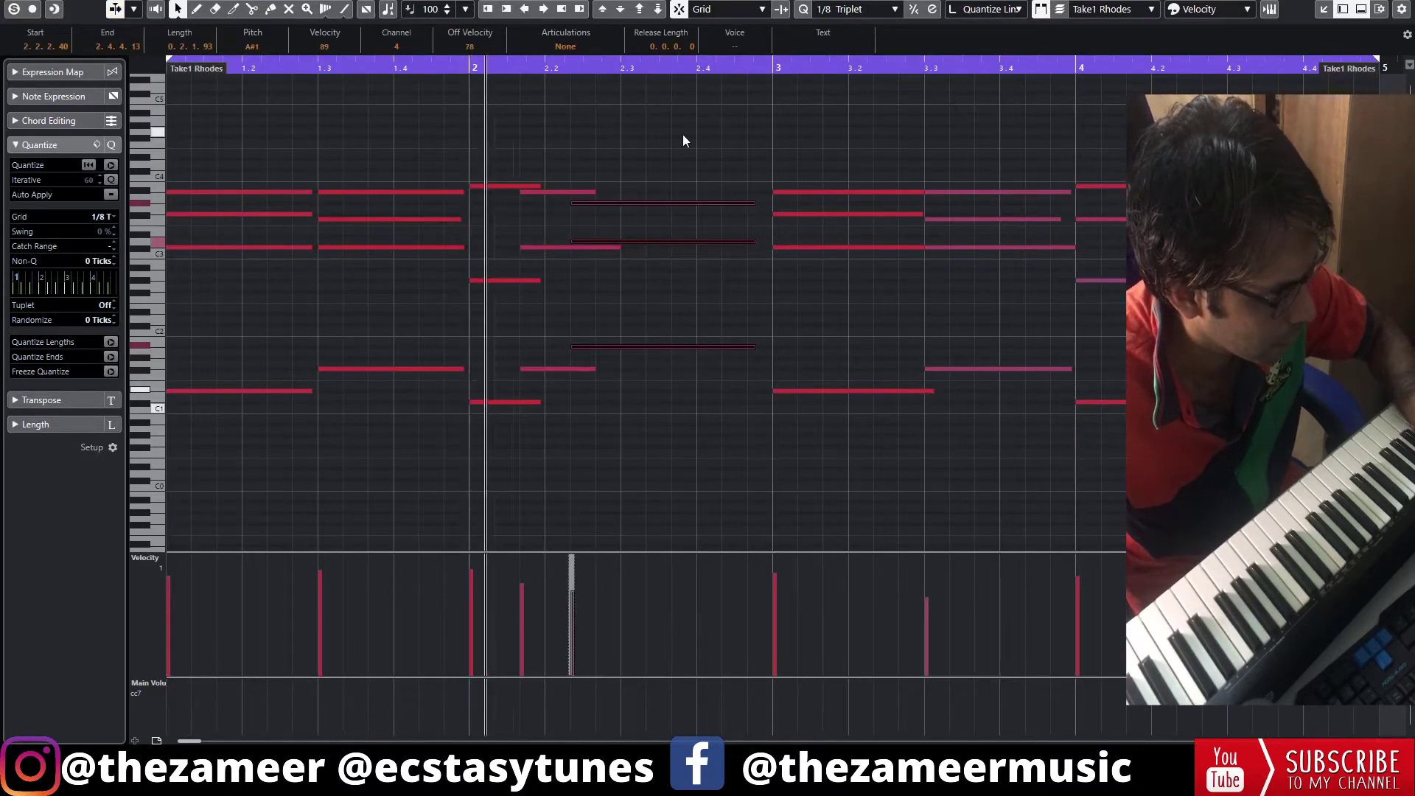
left_click(692, 329)
key("space")
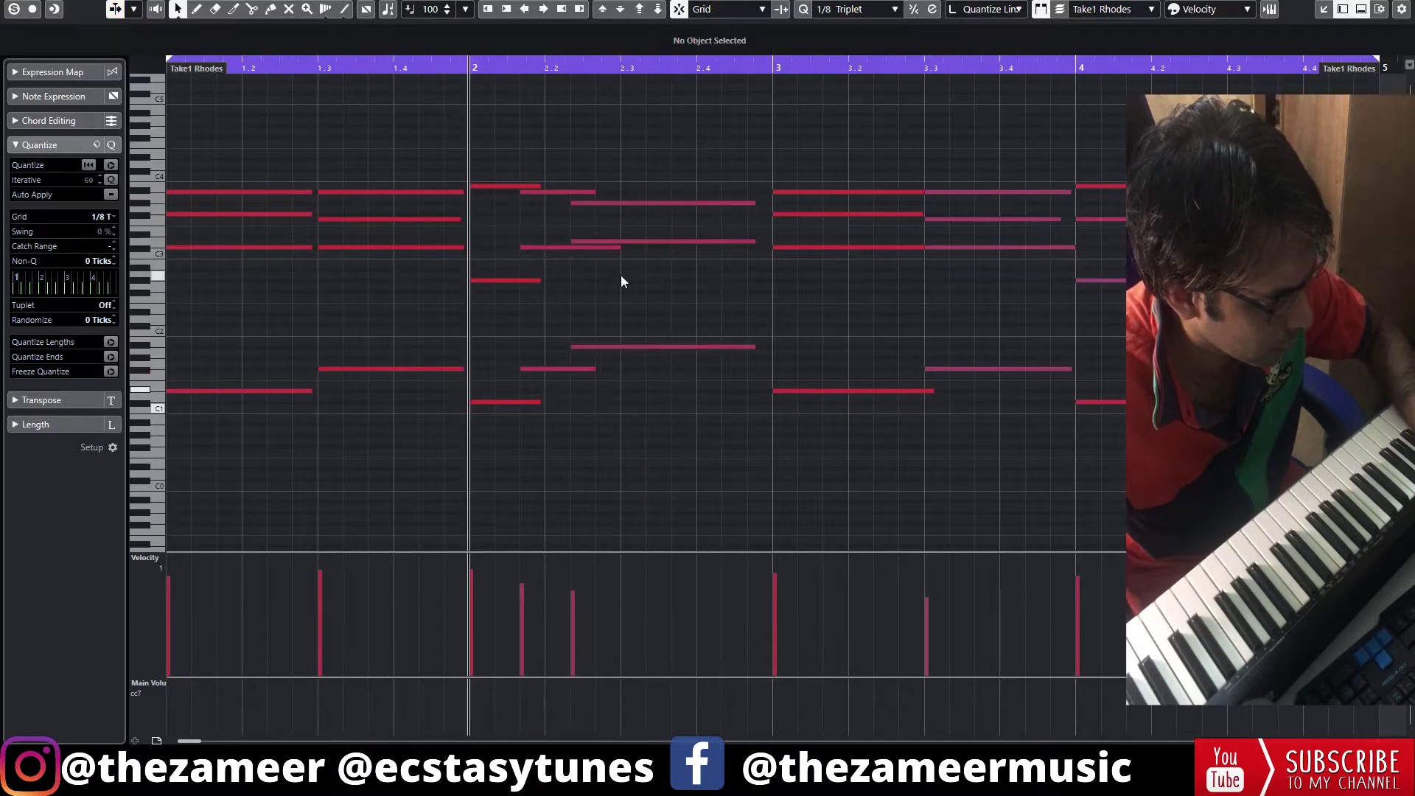
Step: Shorten the C♯3 note and the top note of bar 2's second chord to end where the next chord begins
left_click_drag(618, 249, 575, 248)
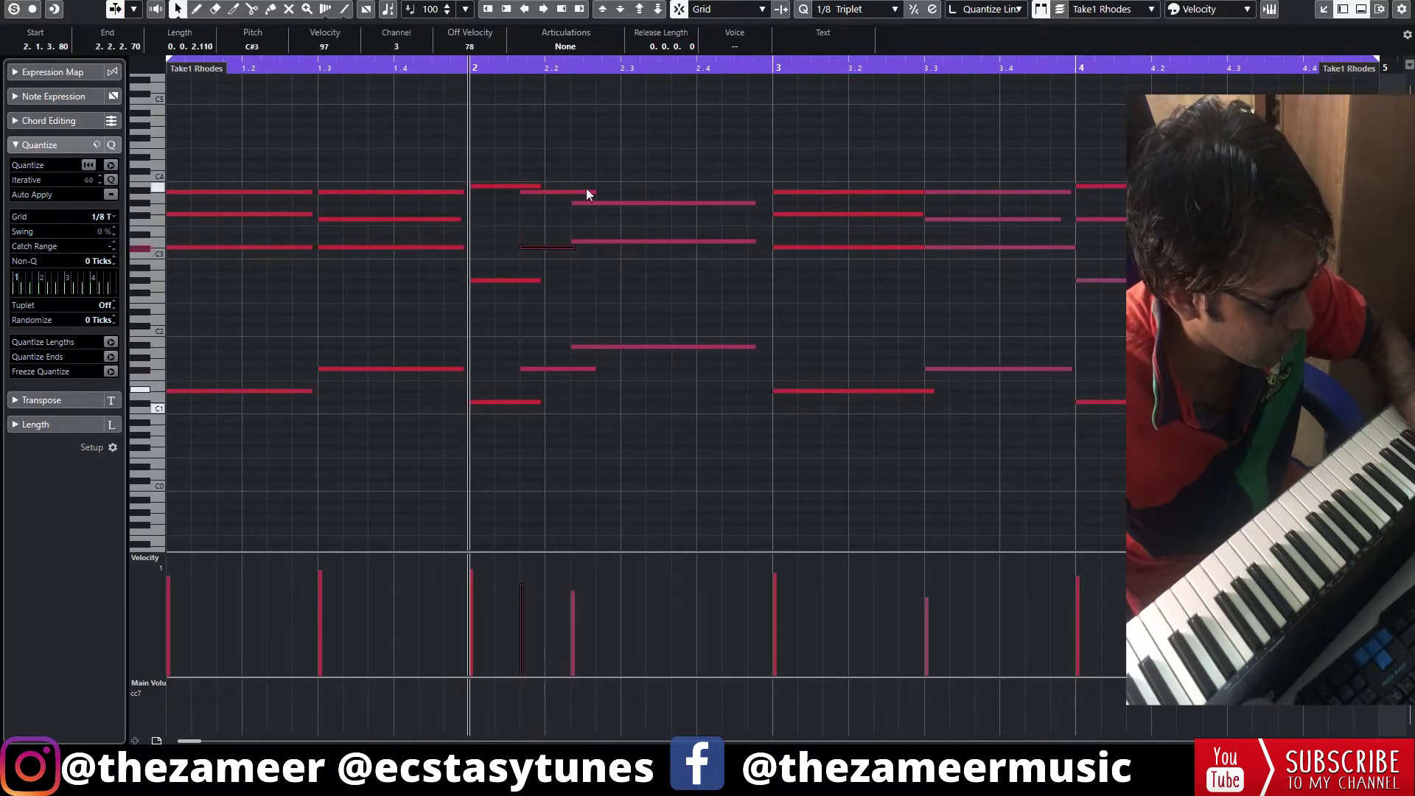
left_click_drag(590, 190, 578, 198)
left_click(585, 187)
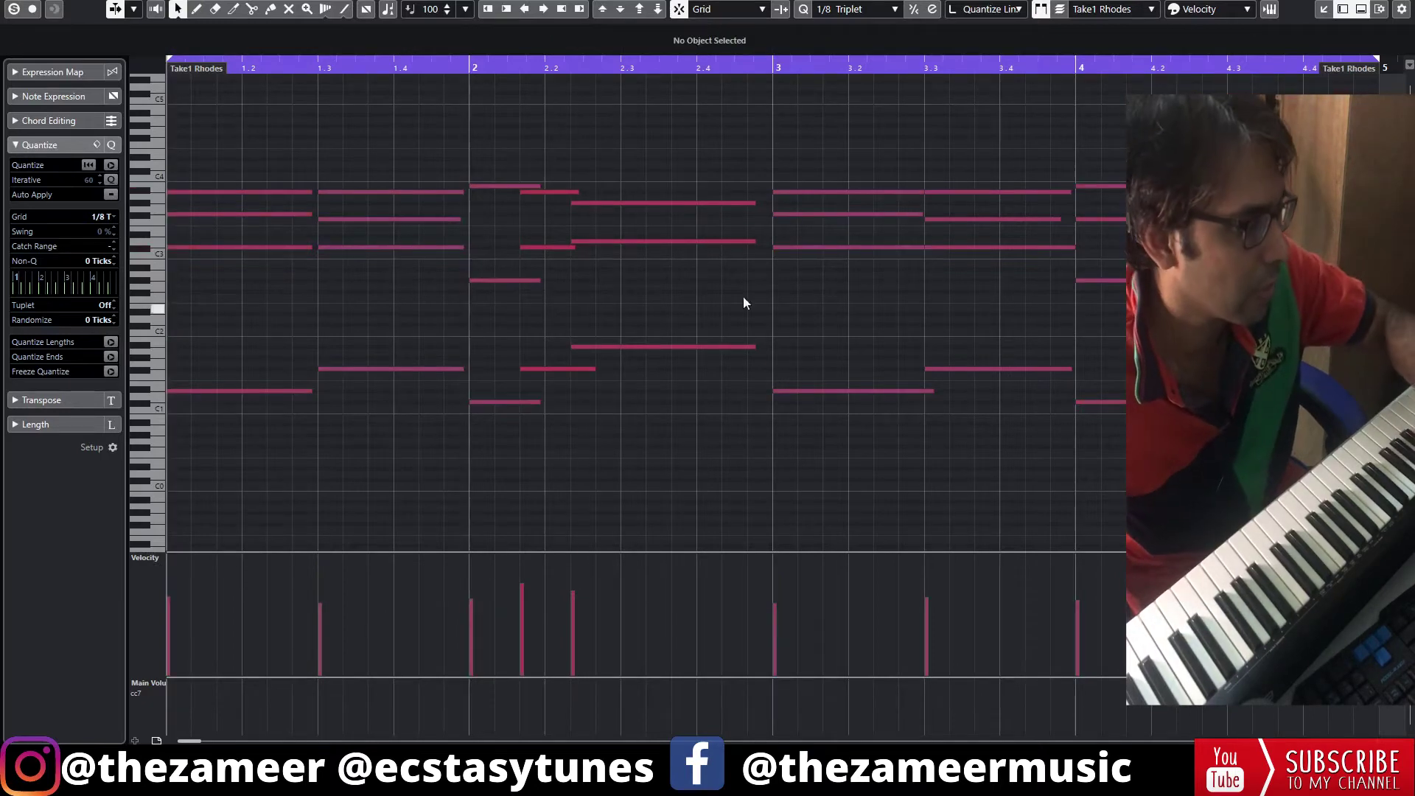
Step: Set the quantize randomization to 24 ticks and quantize all notes of the Rhodes part
left_click_drag(114, 319, 120, 297)
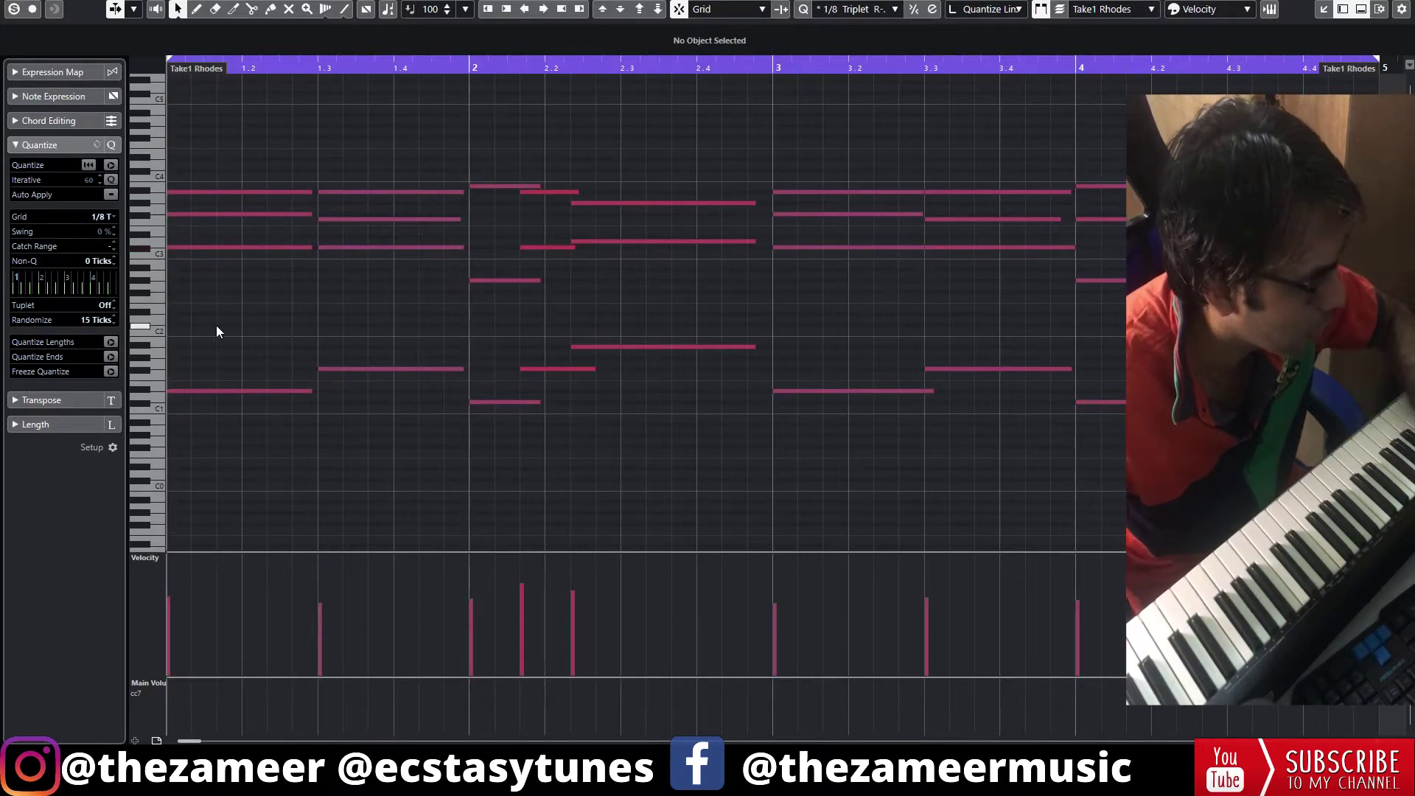
key("ctrl+a")
left_click_drag(117, 302, 117, 300)
left_click(200, 296)
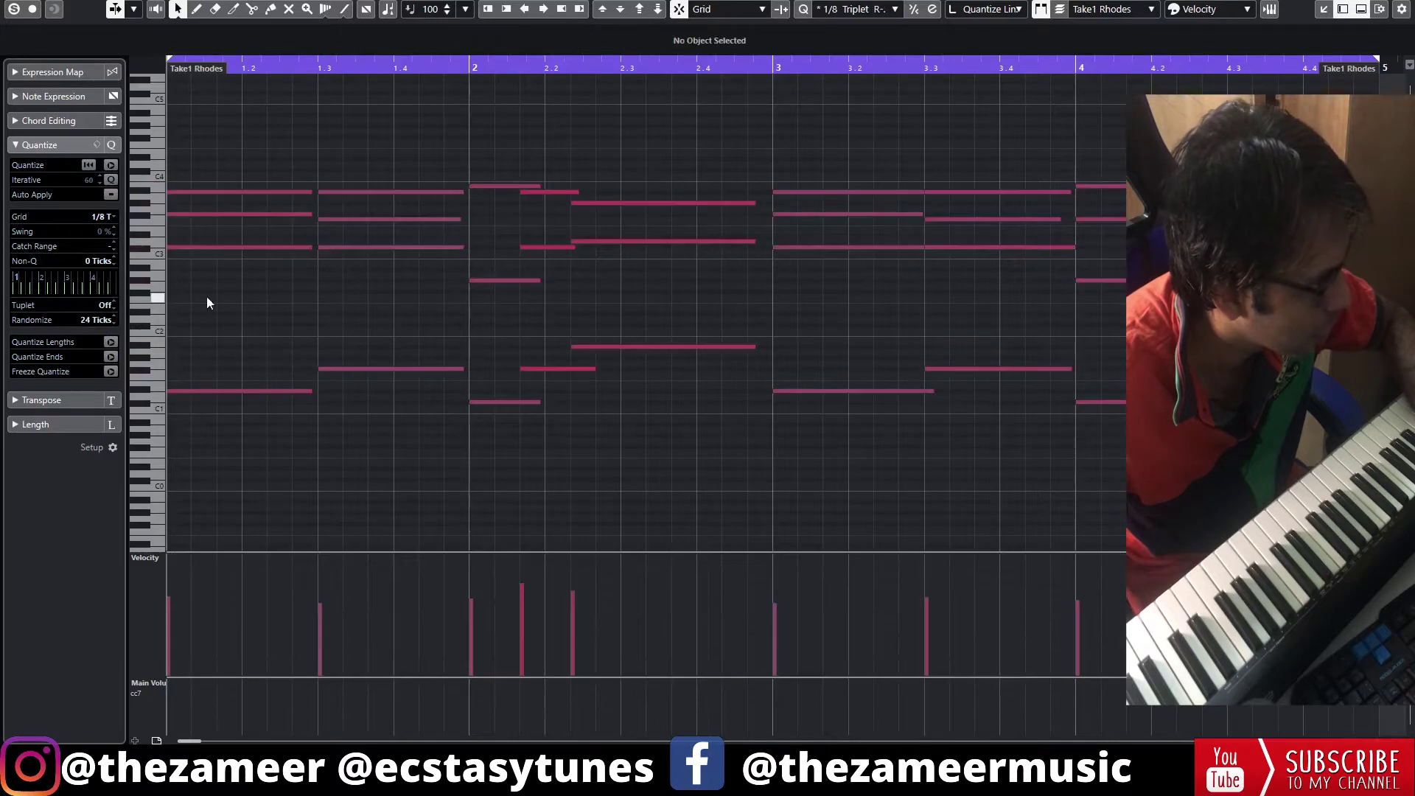
key("q")
Step: Play the part and extend the notes of bar 2's last chord to the start of bar 3
key("space")
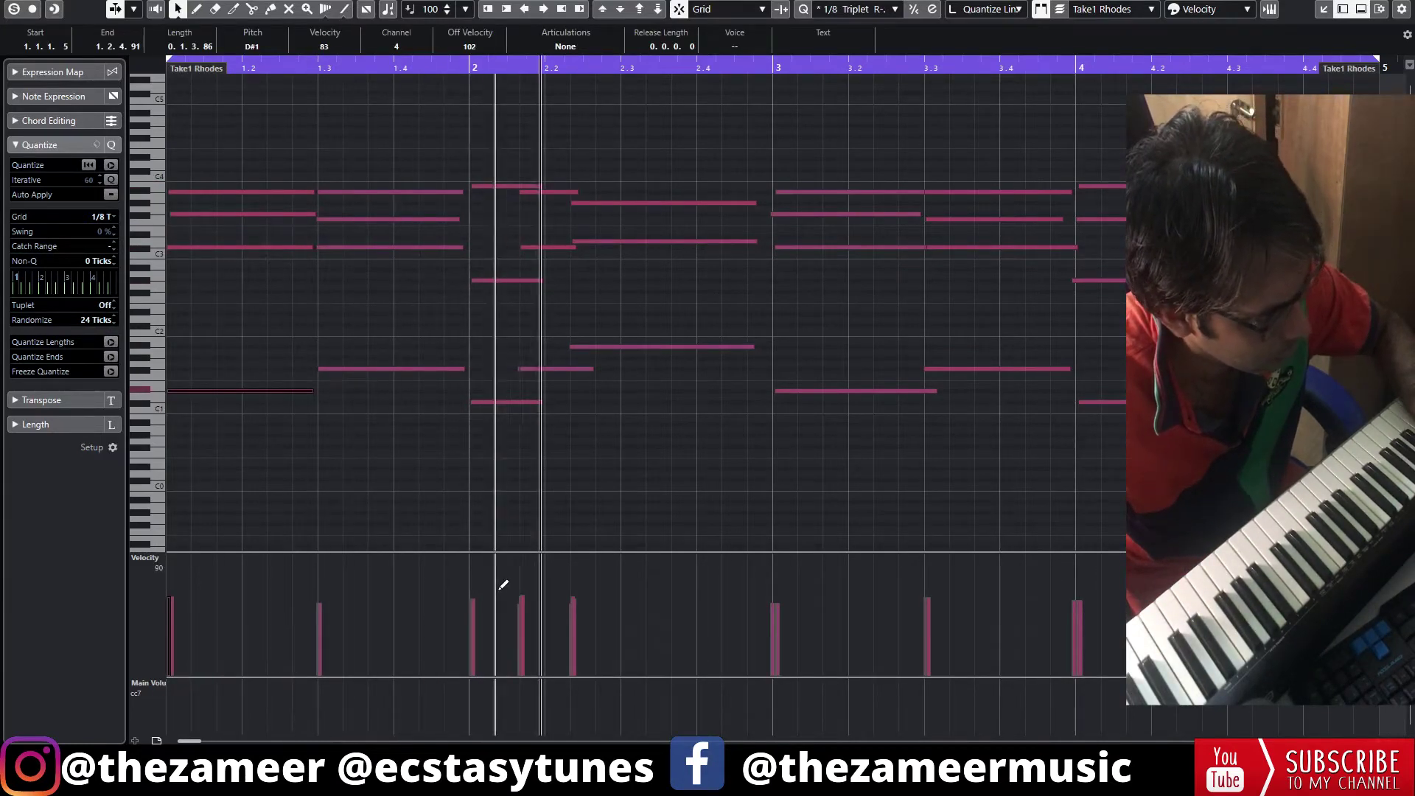
left_click_drag(760, 164, 772, 348)
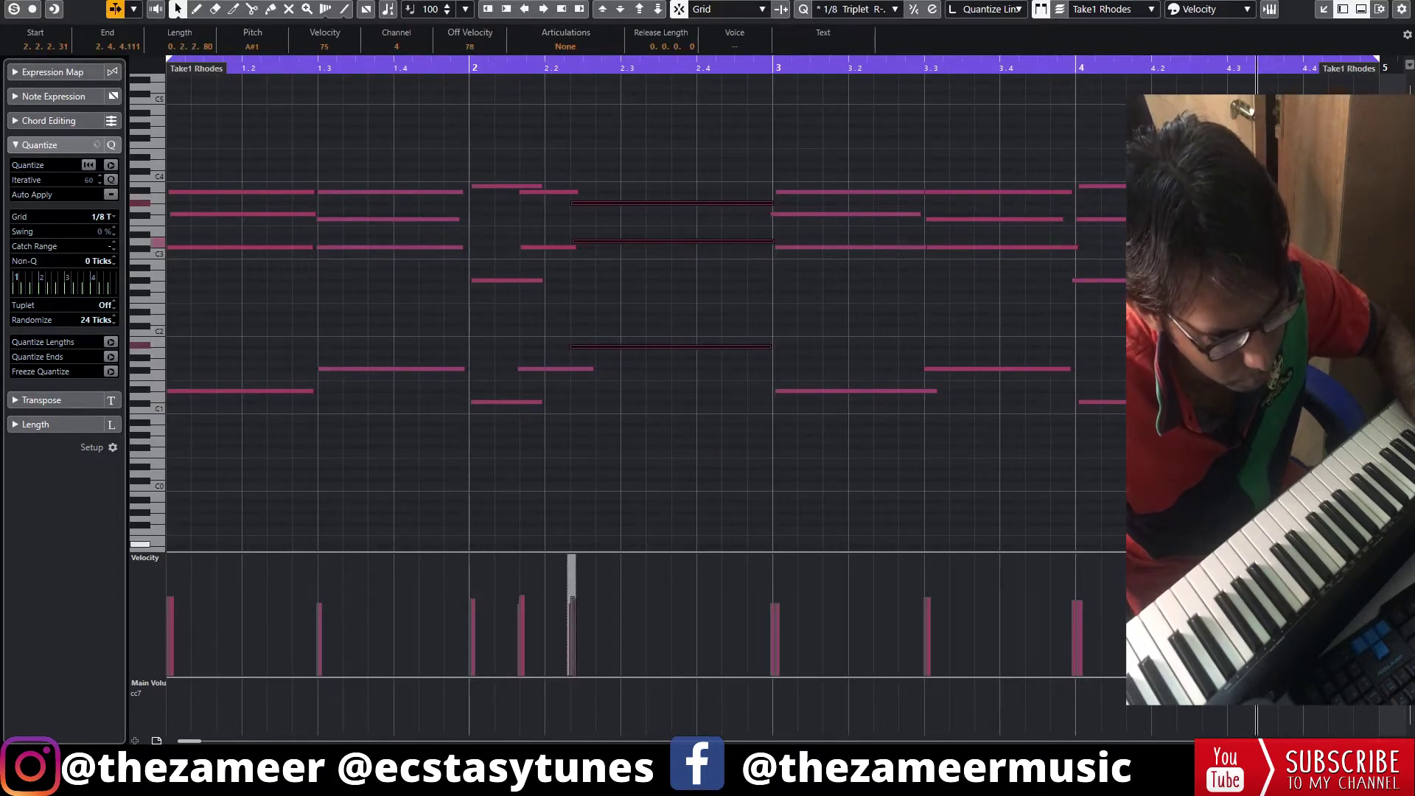
Step: Stop playback, repeat the Rhodes chord part across bars 5 to 8, and extend the loop range over both parts
key("g")
key("g")
key("g")
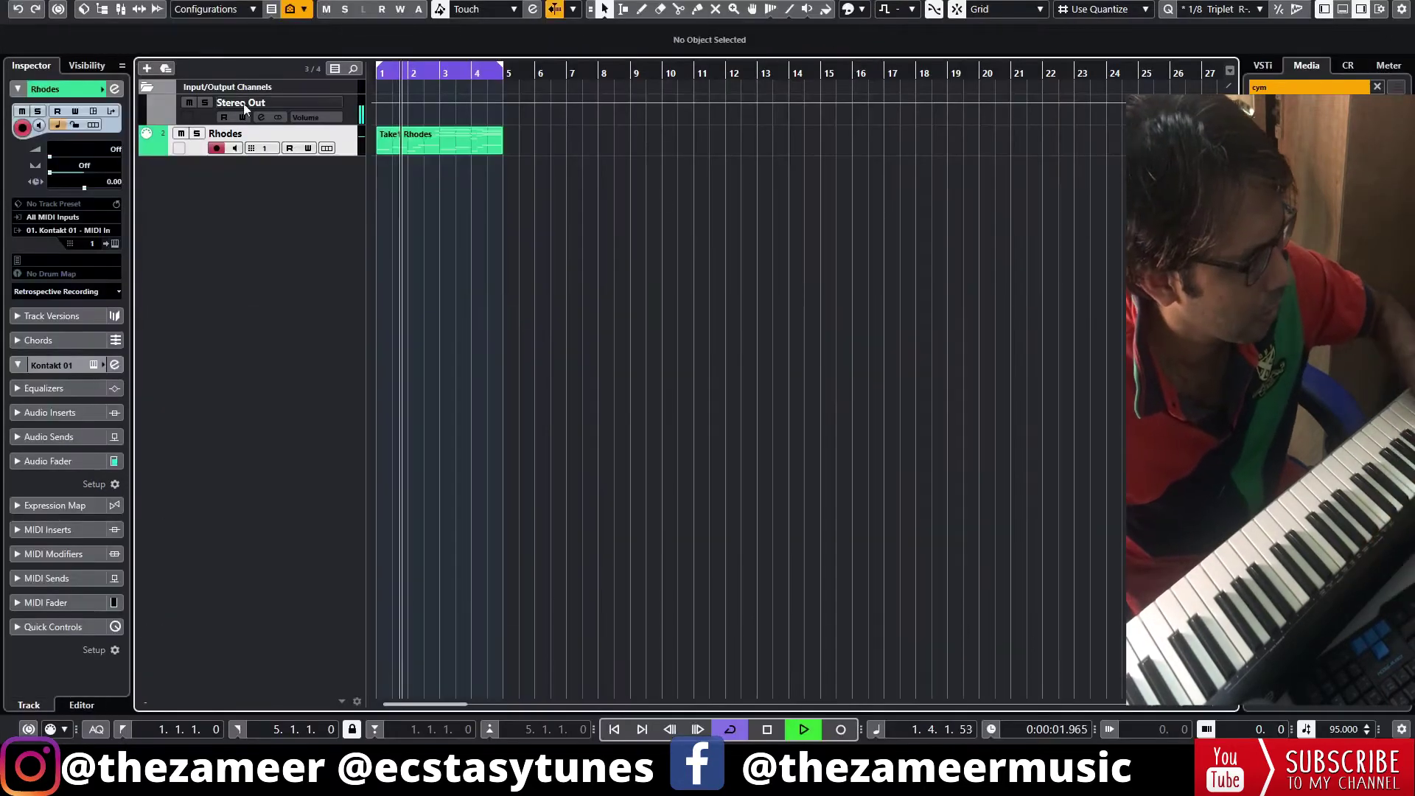
left_click(433, 139)
key("space")
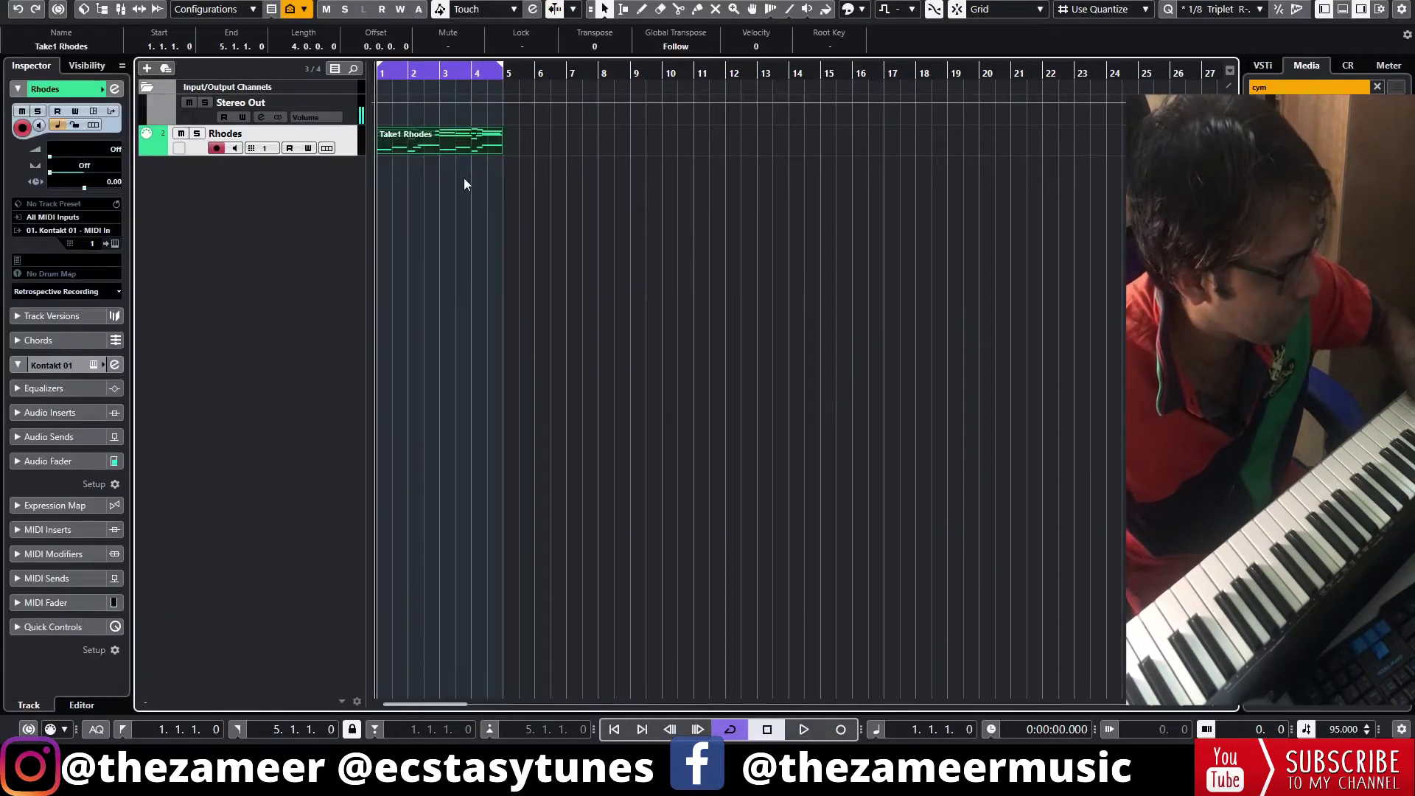
left_click_drag(499, 140, 617, 215)
left_click_drag(679, 139, 258, 215)
key("p")
left_click(646, 221)
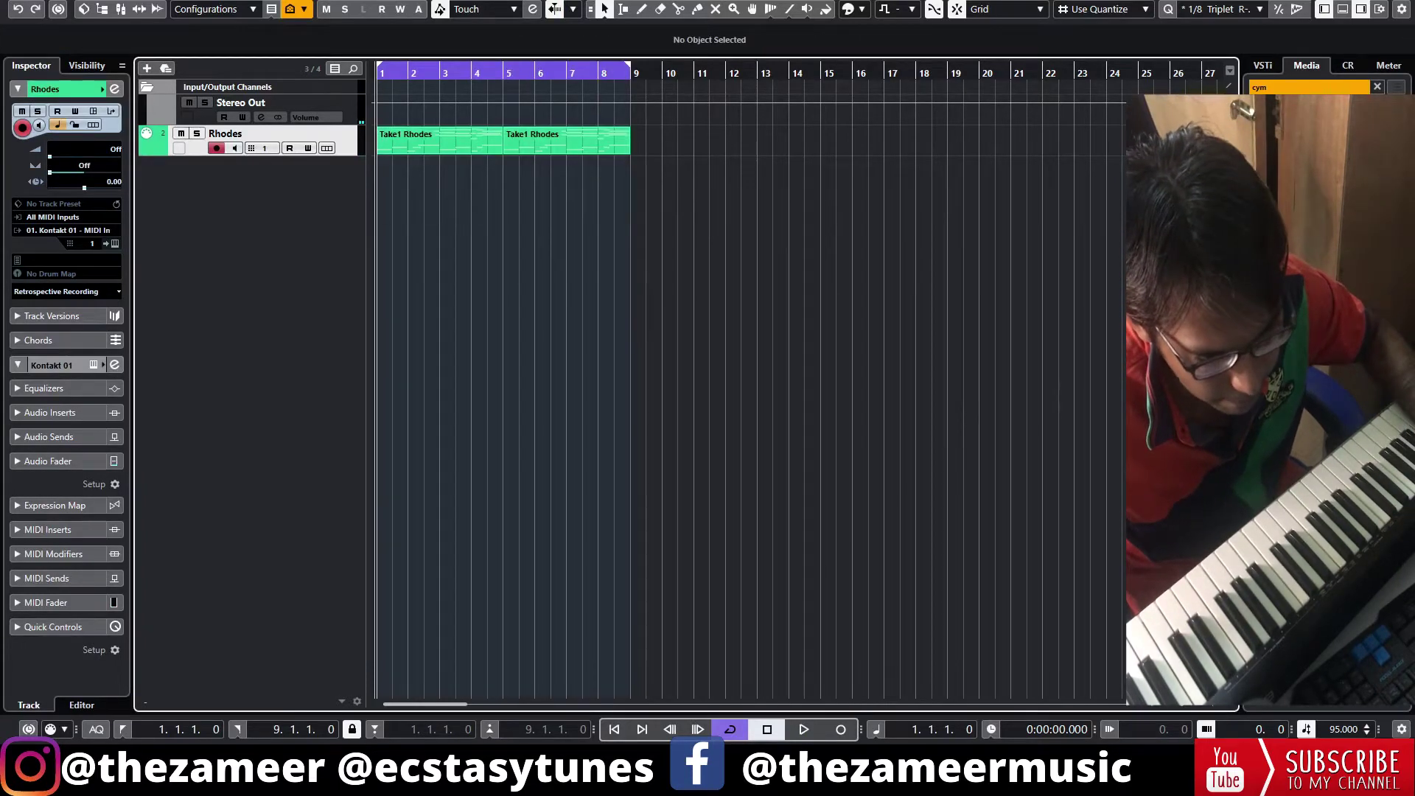
Step: Show the VST instrument rack and record a melody over the chord progression on the Rhodes track
left_click(1263, 65)
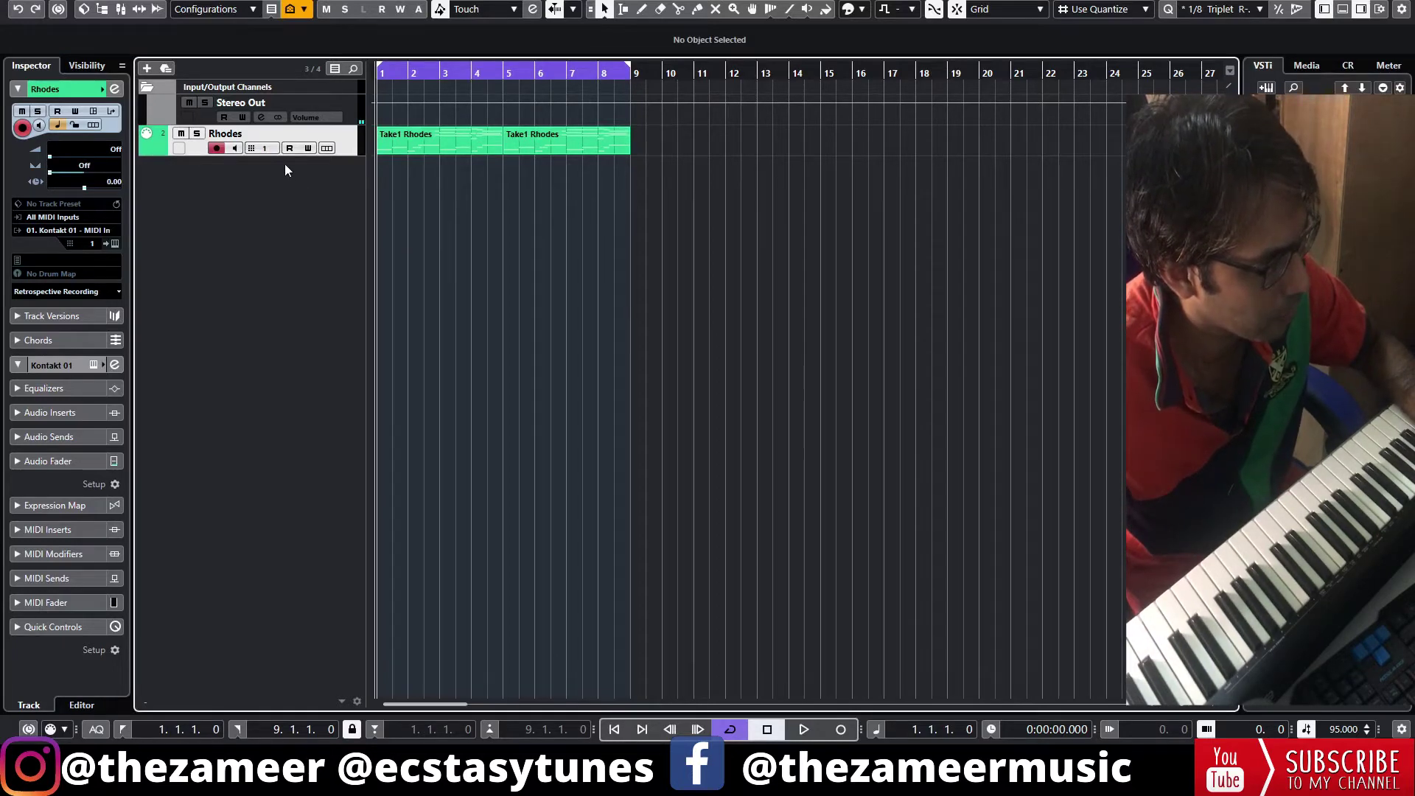
left_click(404, 145)
left_click(734, 192)
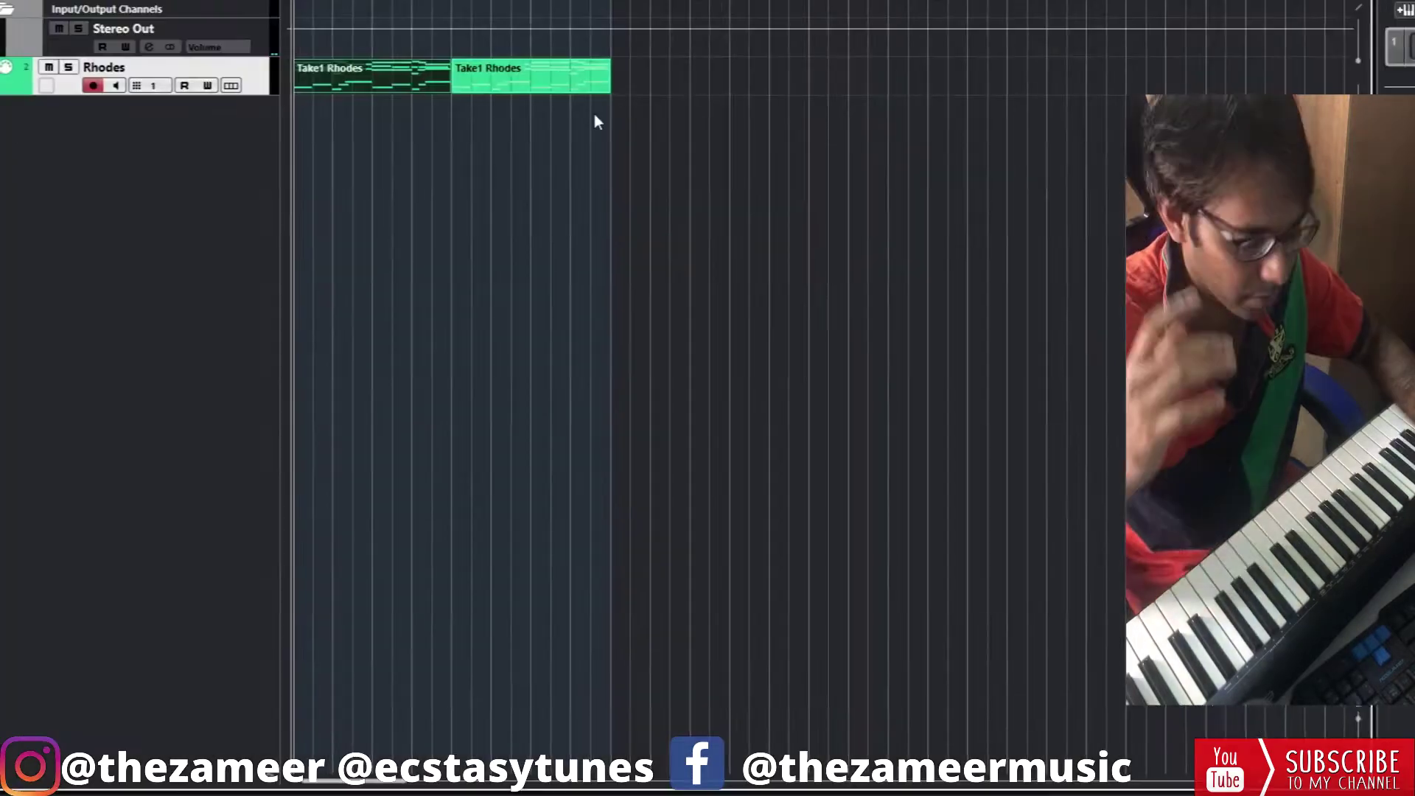
key("KP_Multiply")
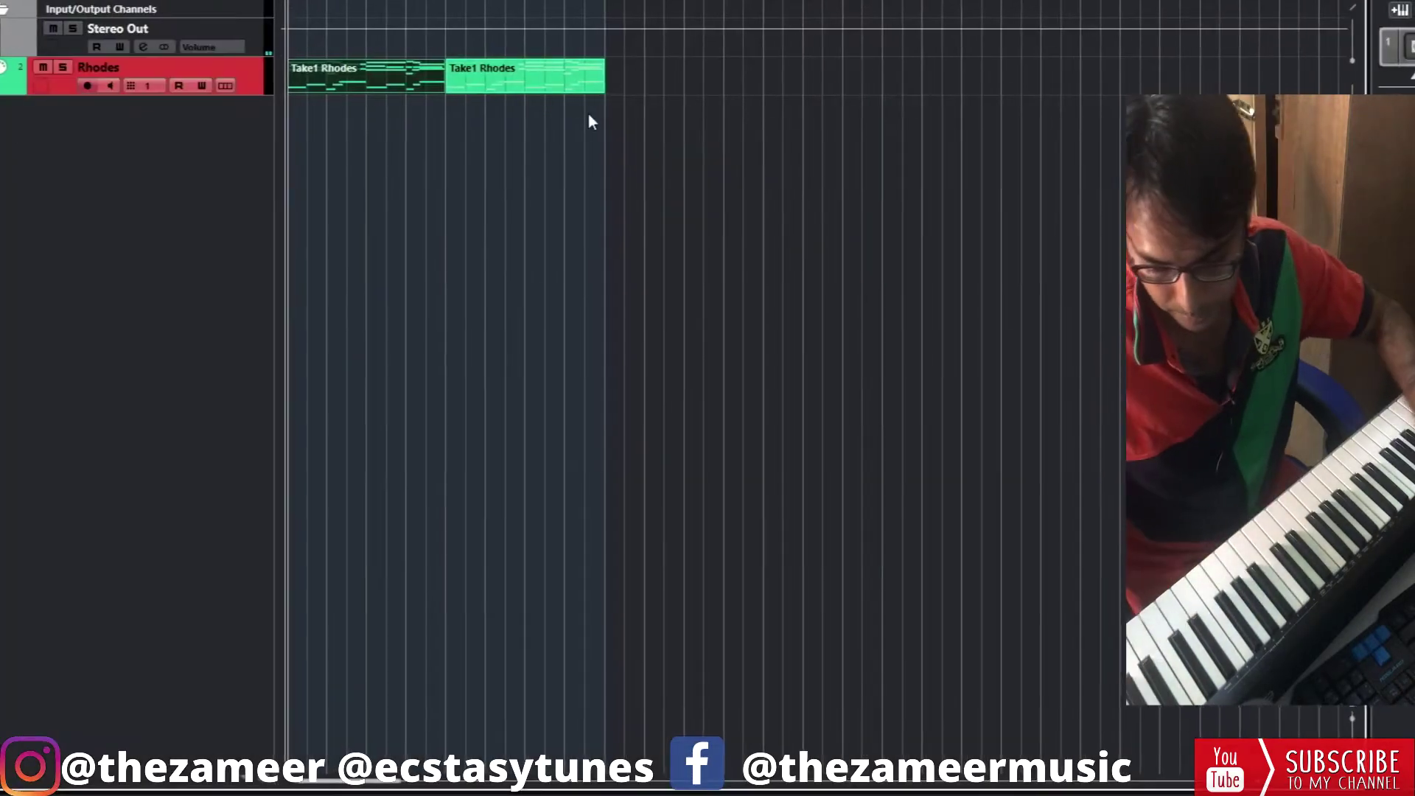
left_click(584, 118)
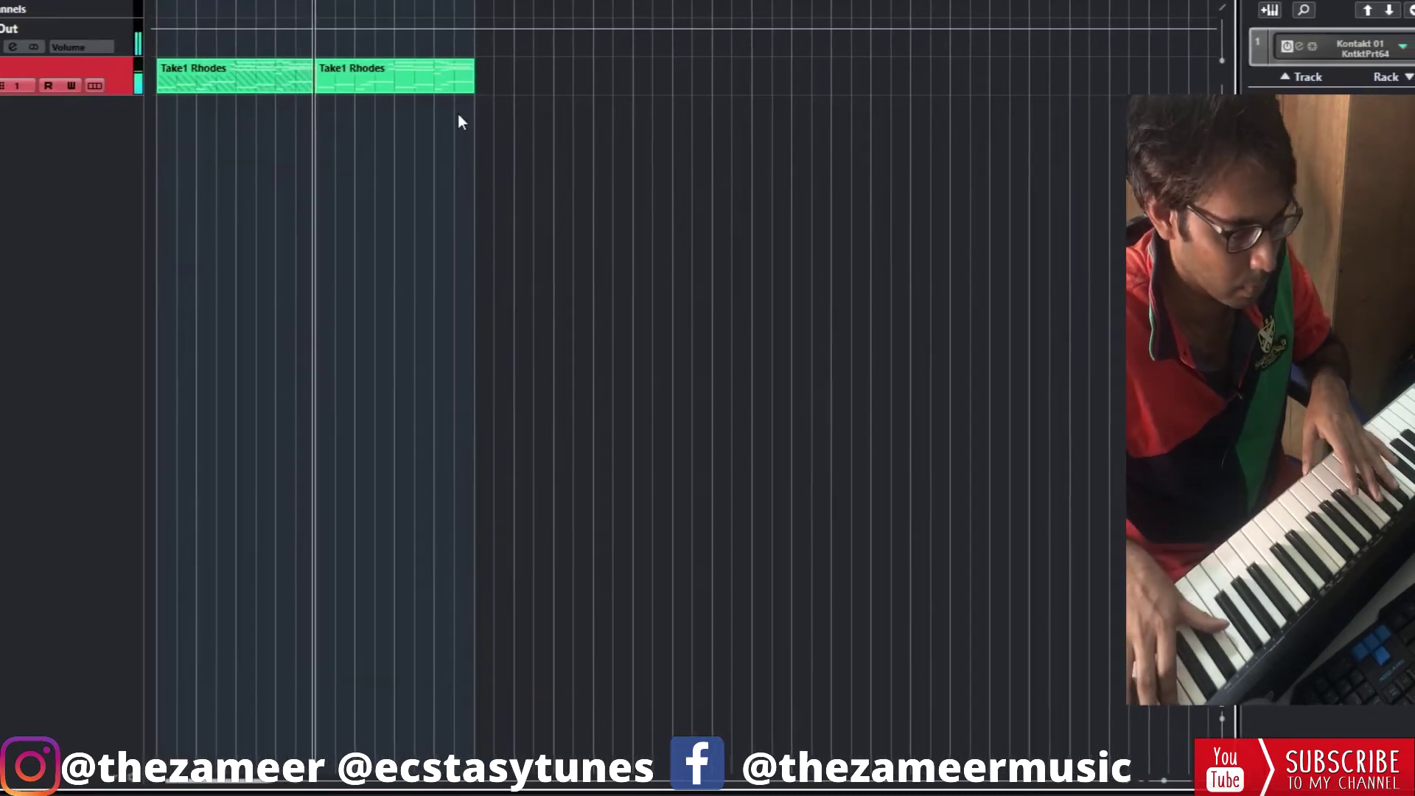
Step: Open the recorded melody in the key editor and delete the stray long C1 note
left_click(89, 86)
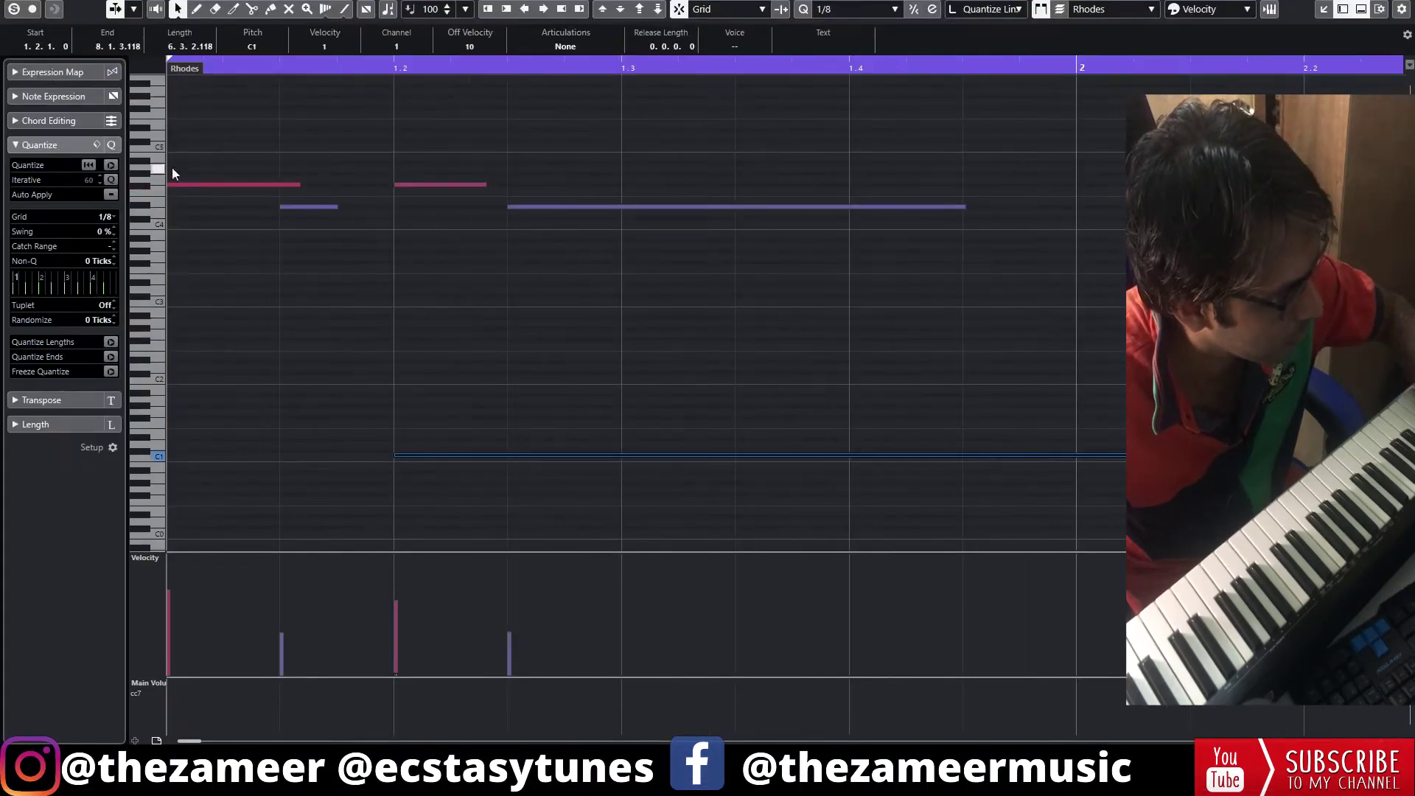
scroll(876, 426, "down", 3)
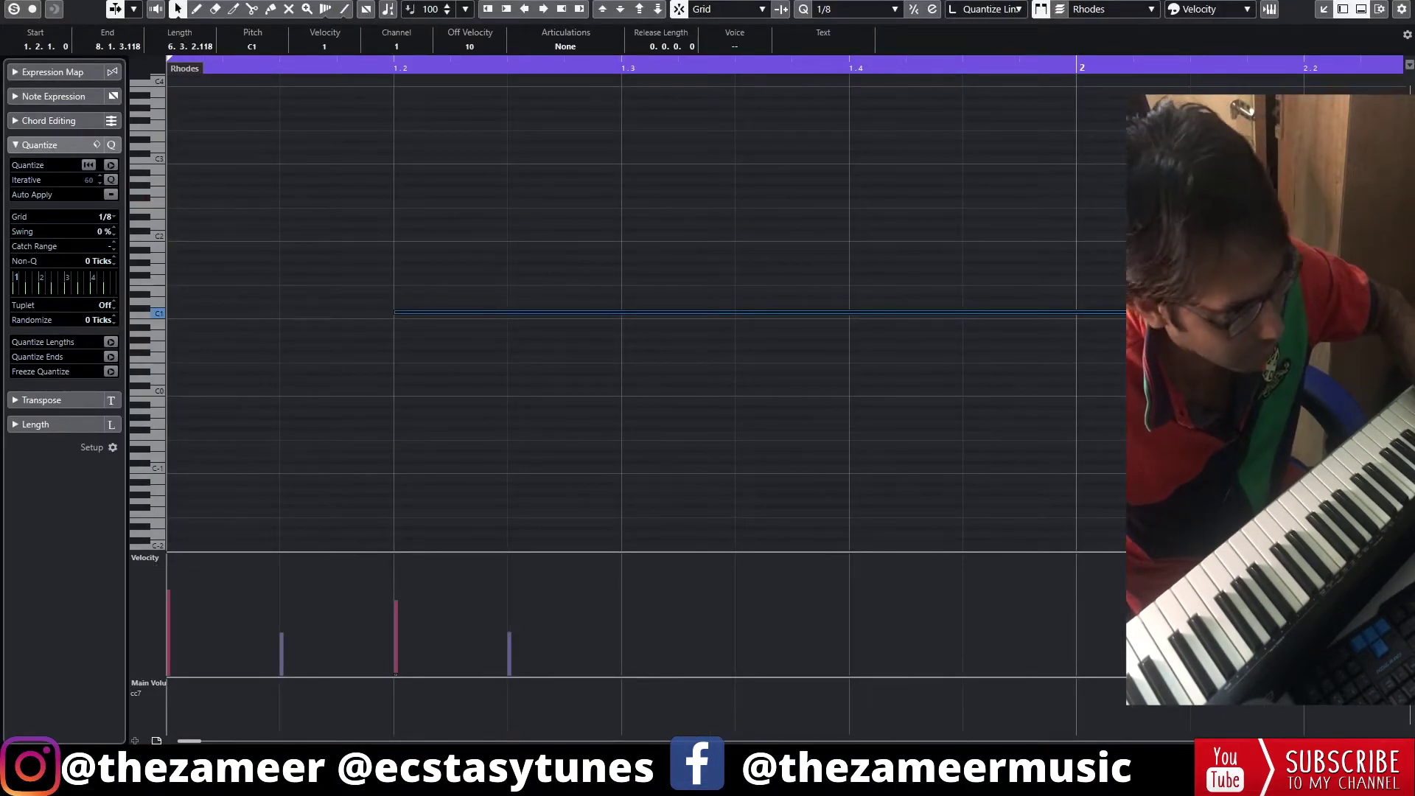
key("g")
key("g")
left_click_drag(551, 210, 419, 405)
key("Delete")
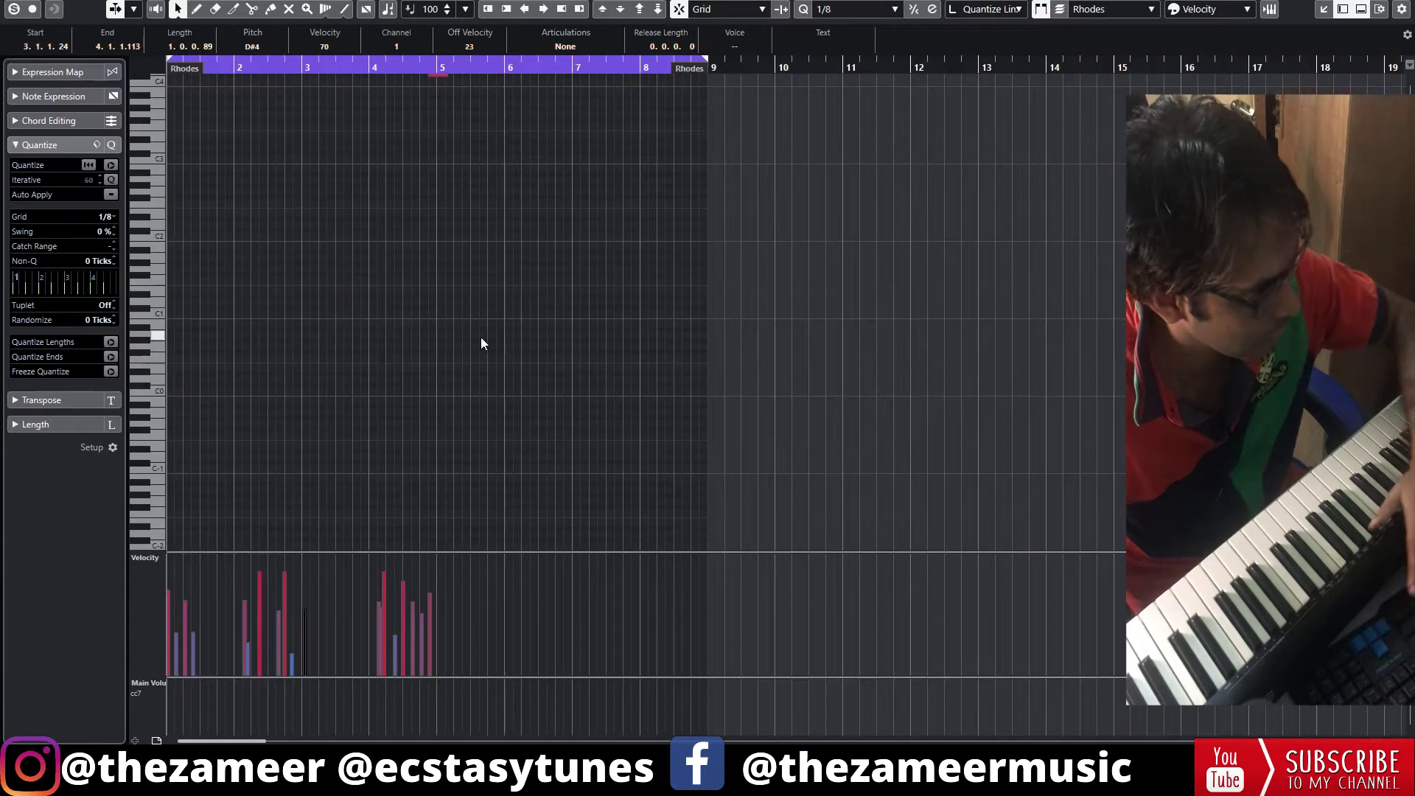
Step: Lengthen bar 1's F♯4 and D♯4 melody notes, stretching the first F♯4 almost to beat 2, and play the melody
scroll(481, 343, "up", 7)
key("h")
key("h")
key("h")
key("h")
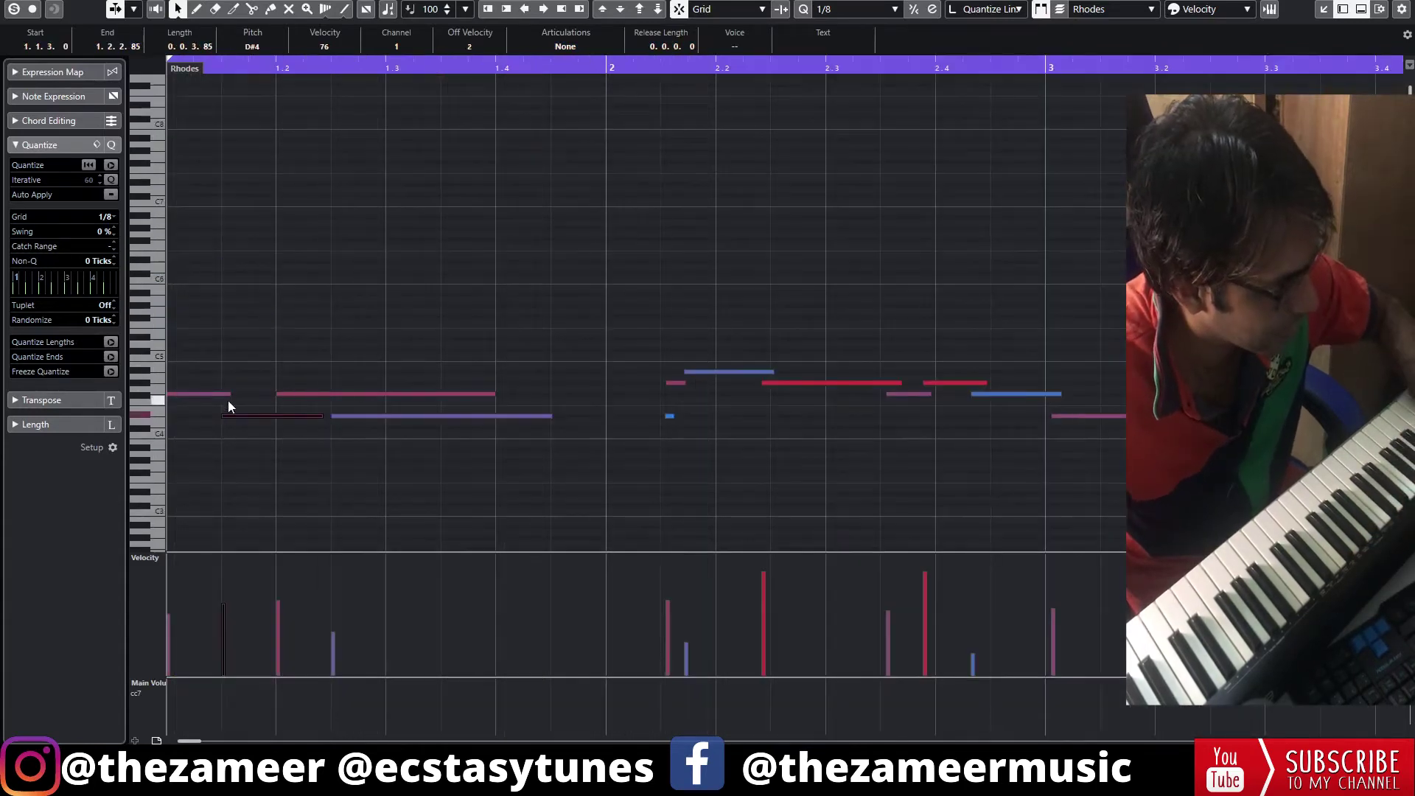
left_click(225, 391, "shift")
left_click_drag(228, 393, 262, 396)
left_click(263, 415)
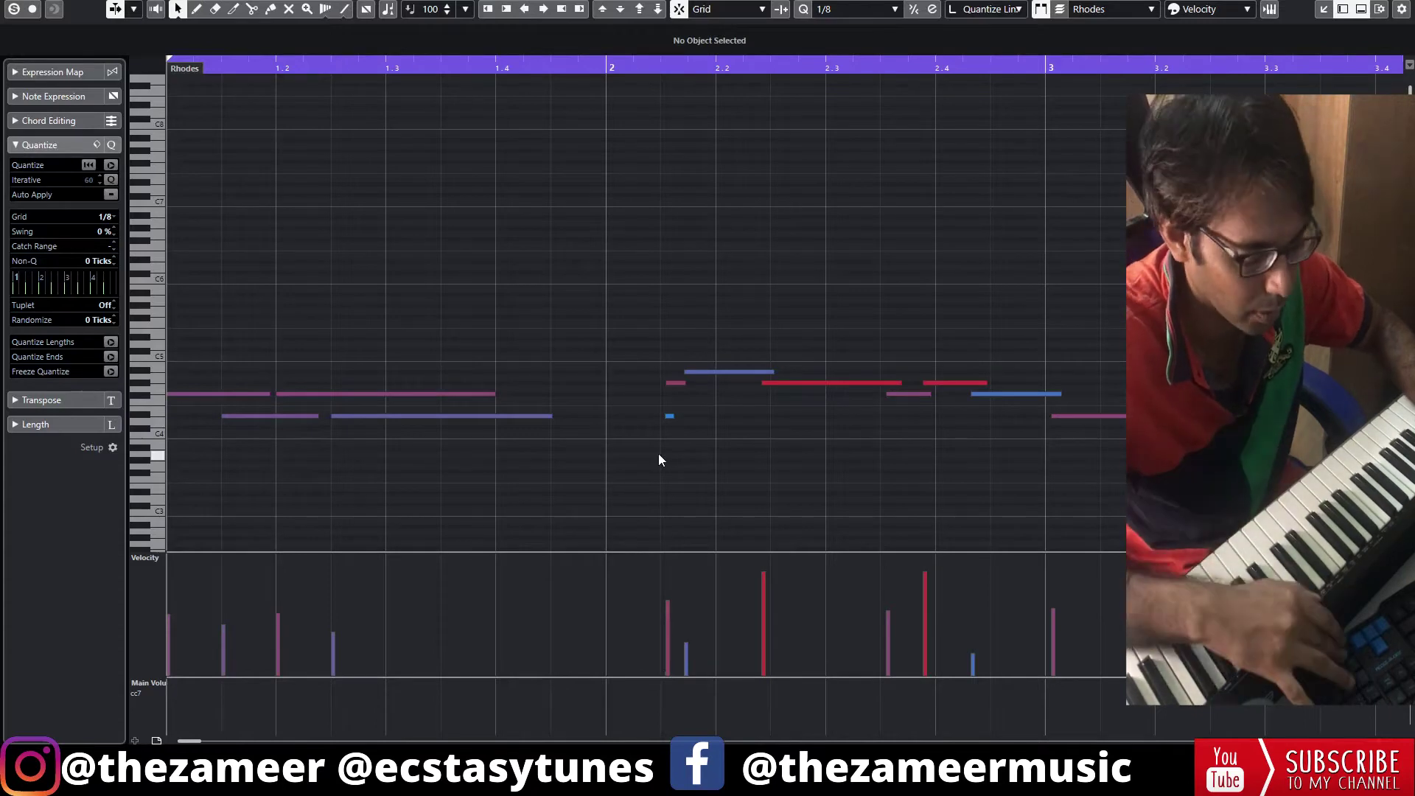
key("space")
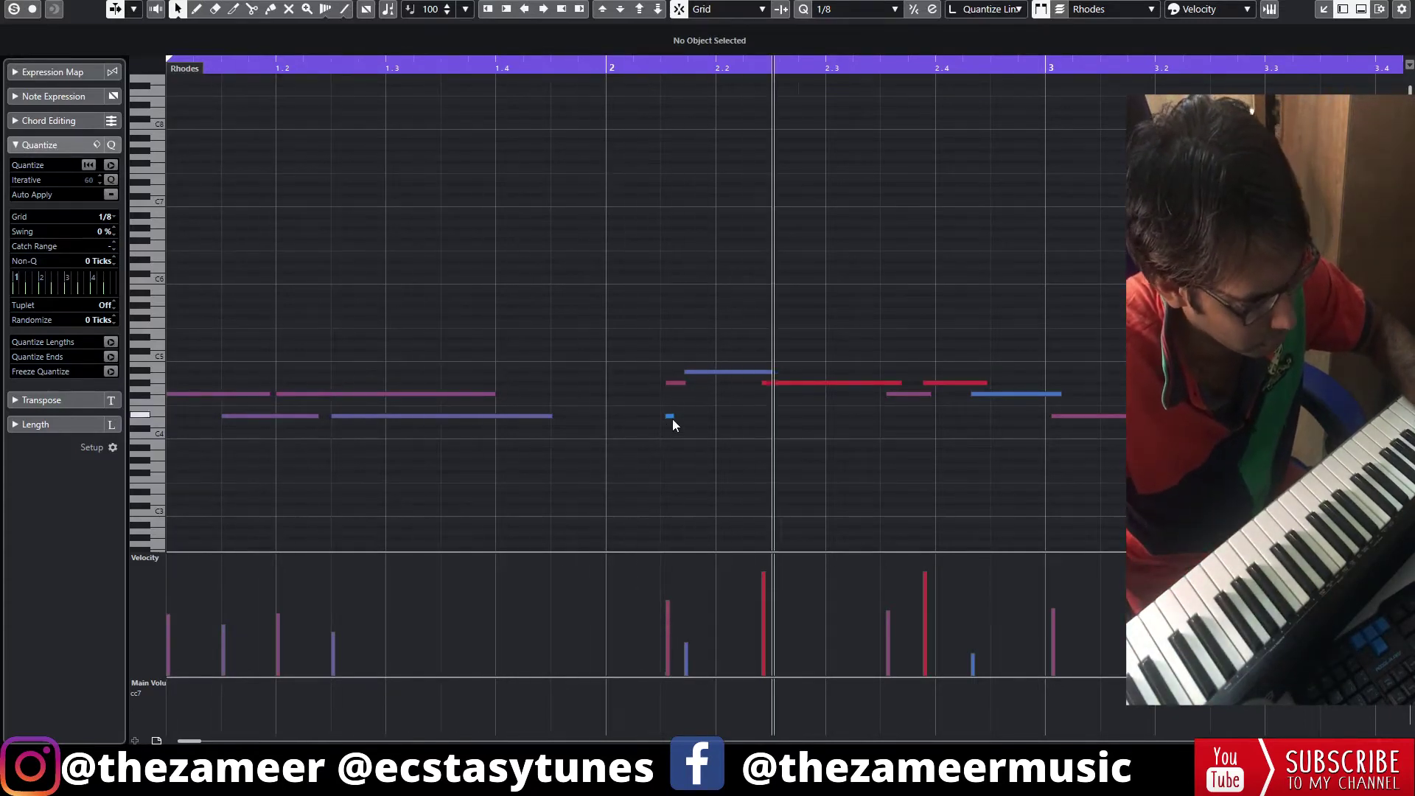
Step: Set the quantize grid to 1/16, lengthen and align bar 2's melody notes with the last F♯4 at 2.4.3, and lower their velocities
left_click(851, 9)
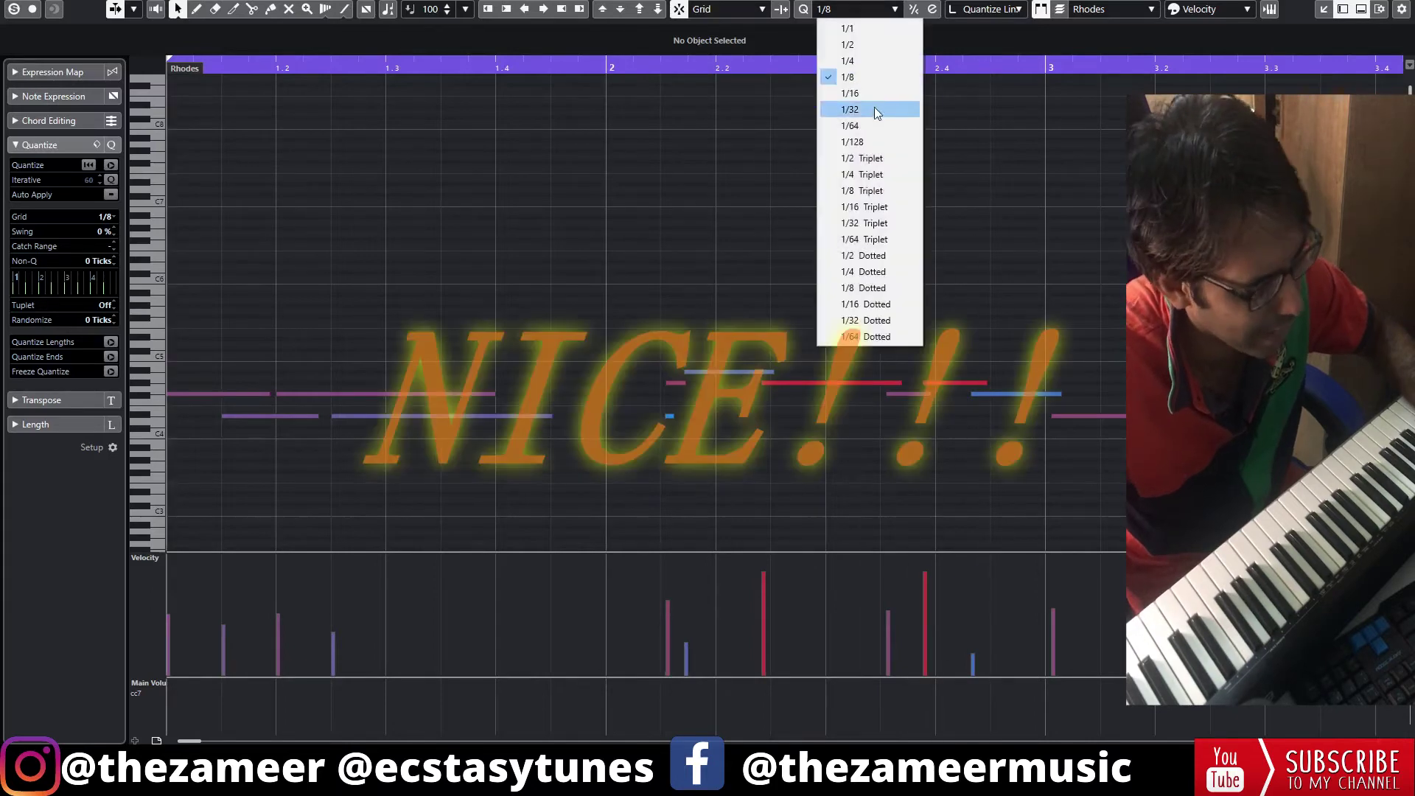
left_click(869, 78)
left_click_drag(613, 65, 606, 114)
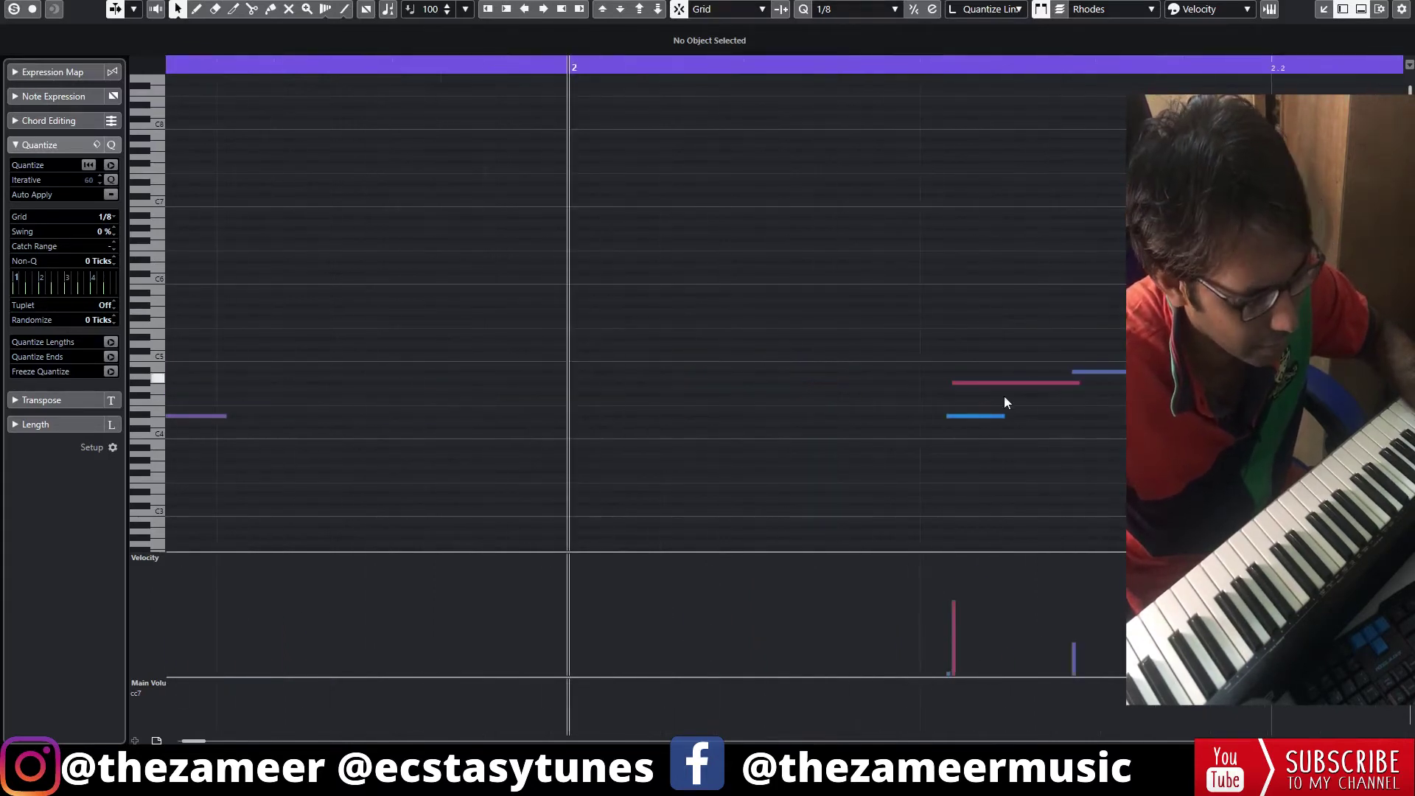
left_click(951, 417)
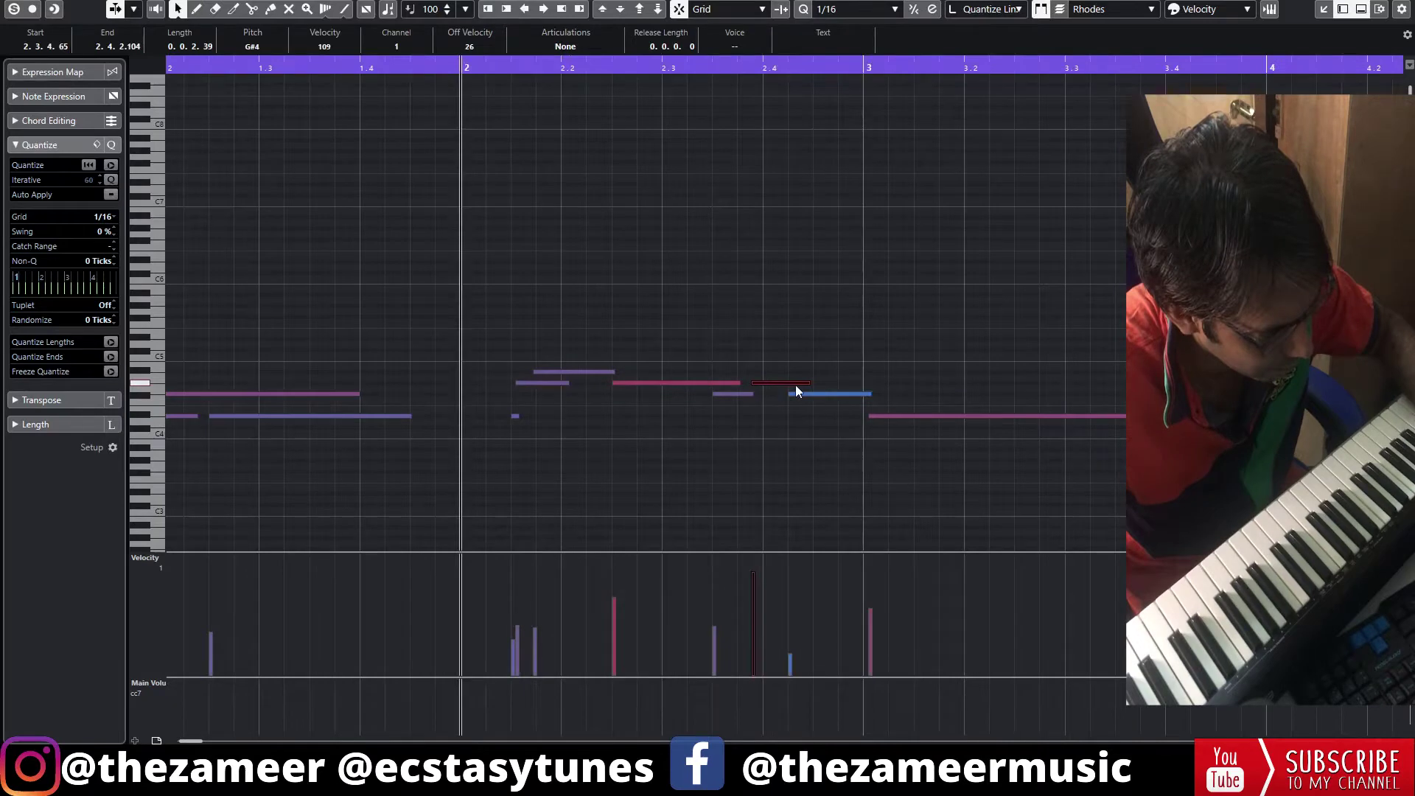
left_click_drag(780, 386, 799, 389)
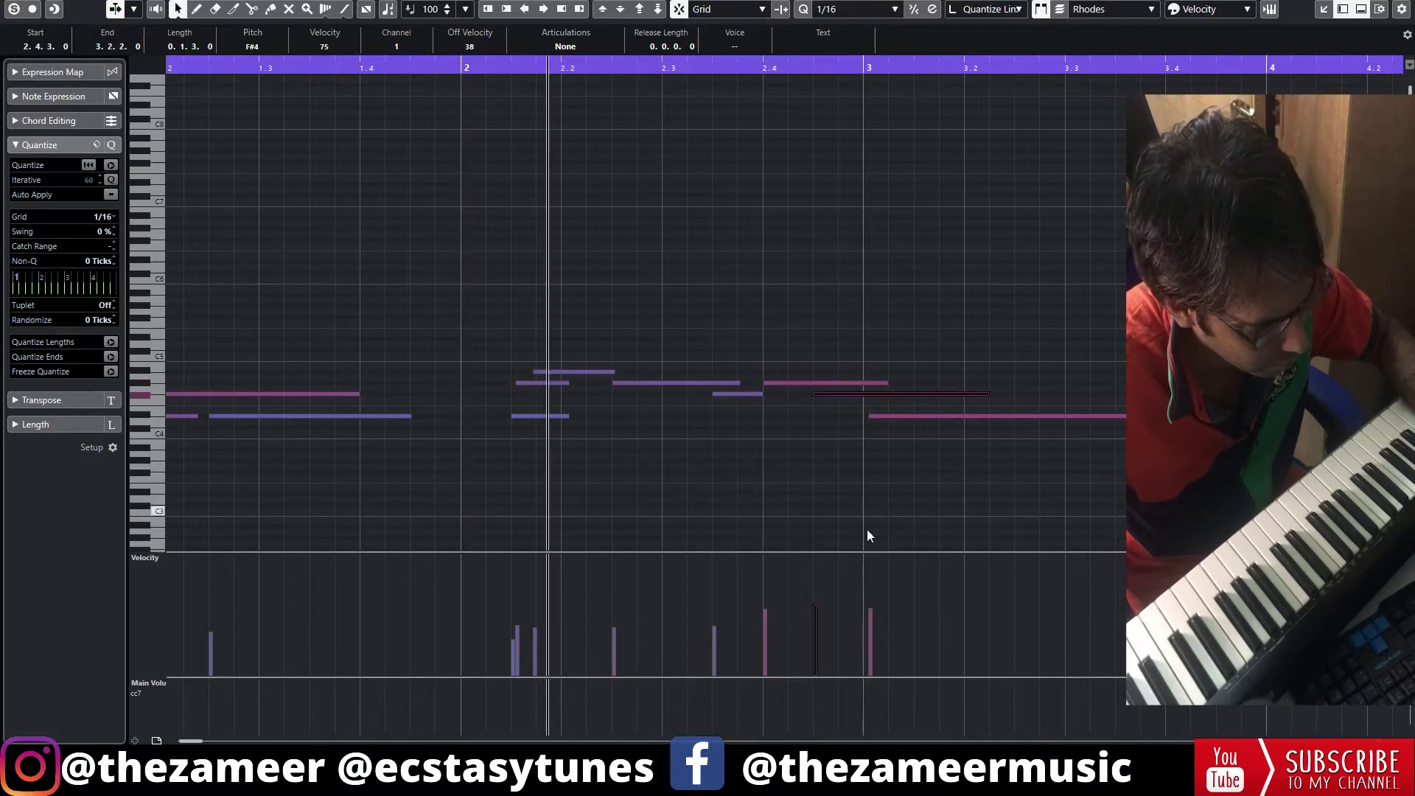
left_click(822, 618)
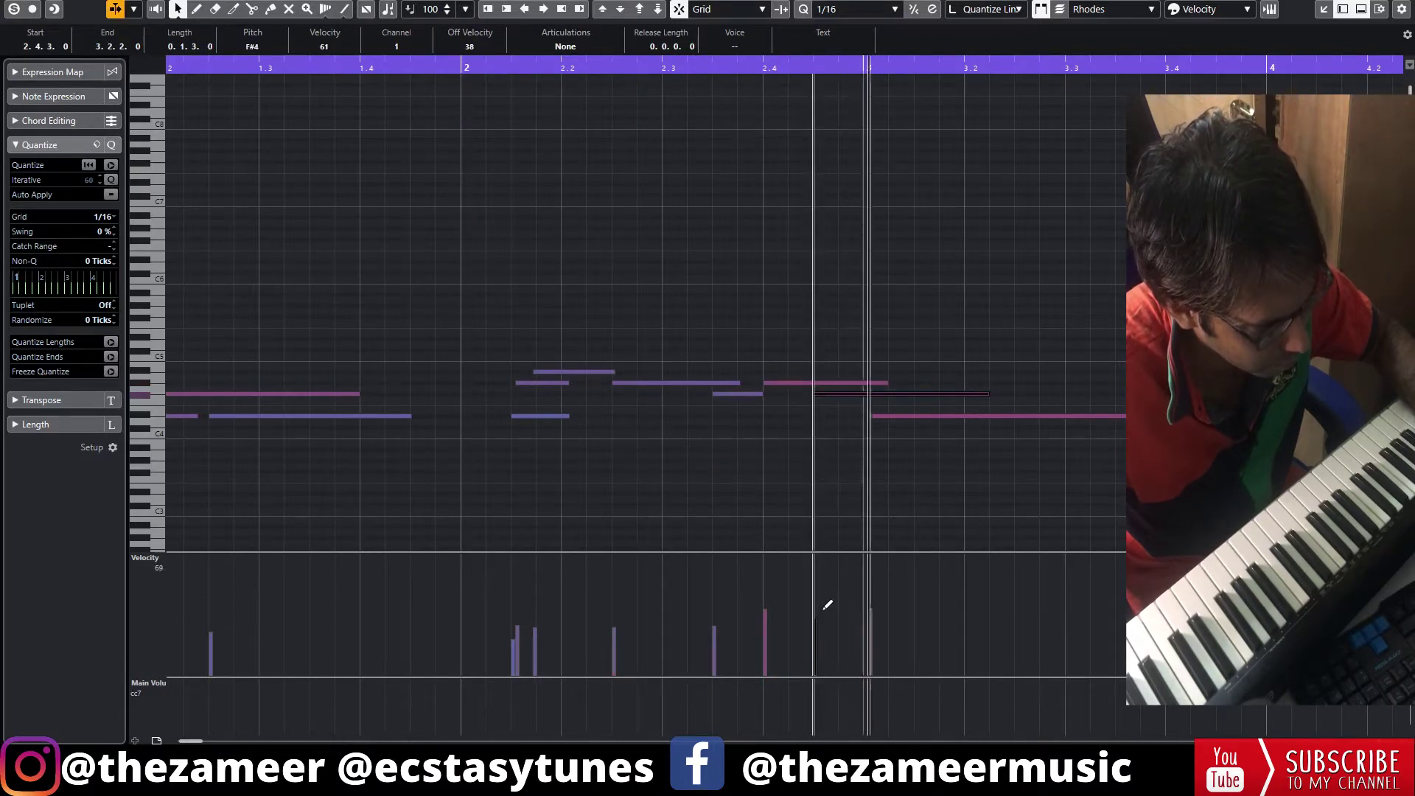
key("Right")
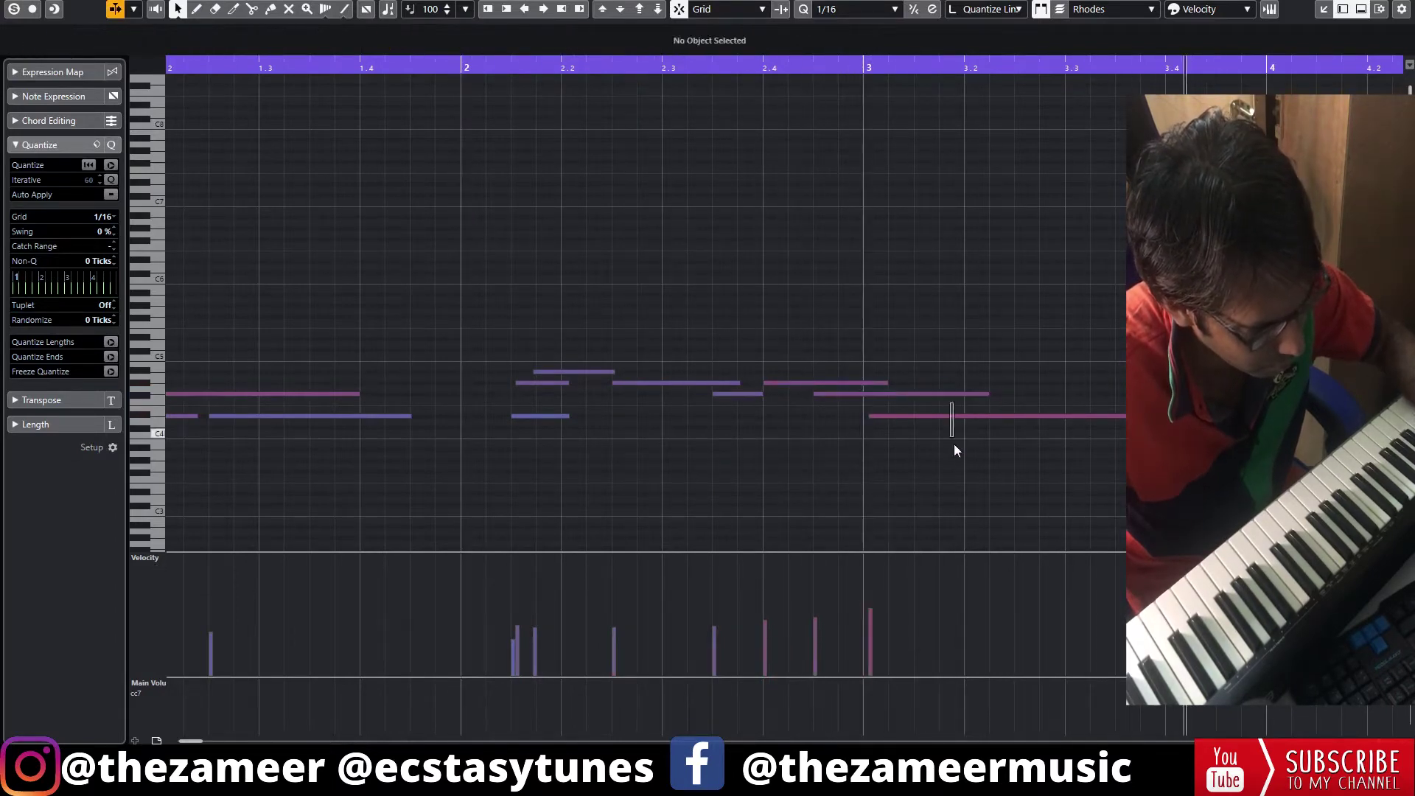
Step: Show the Rhodes track's lanes and move the recorded melody part on Lane 2 to bar 5
key("ctrl+shift+a")
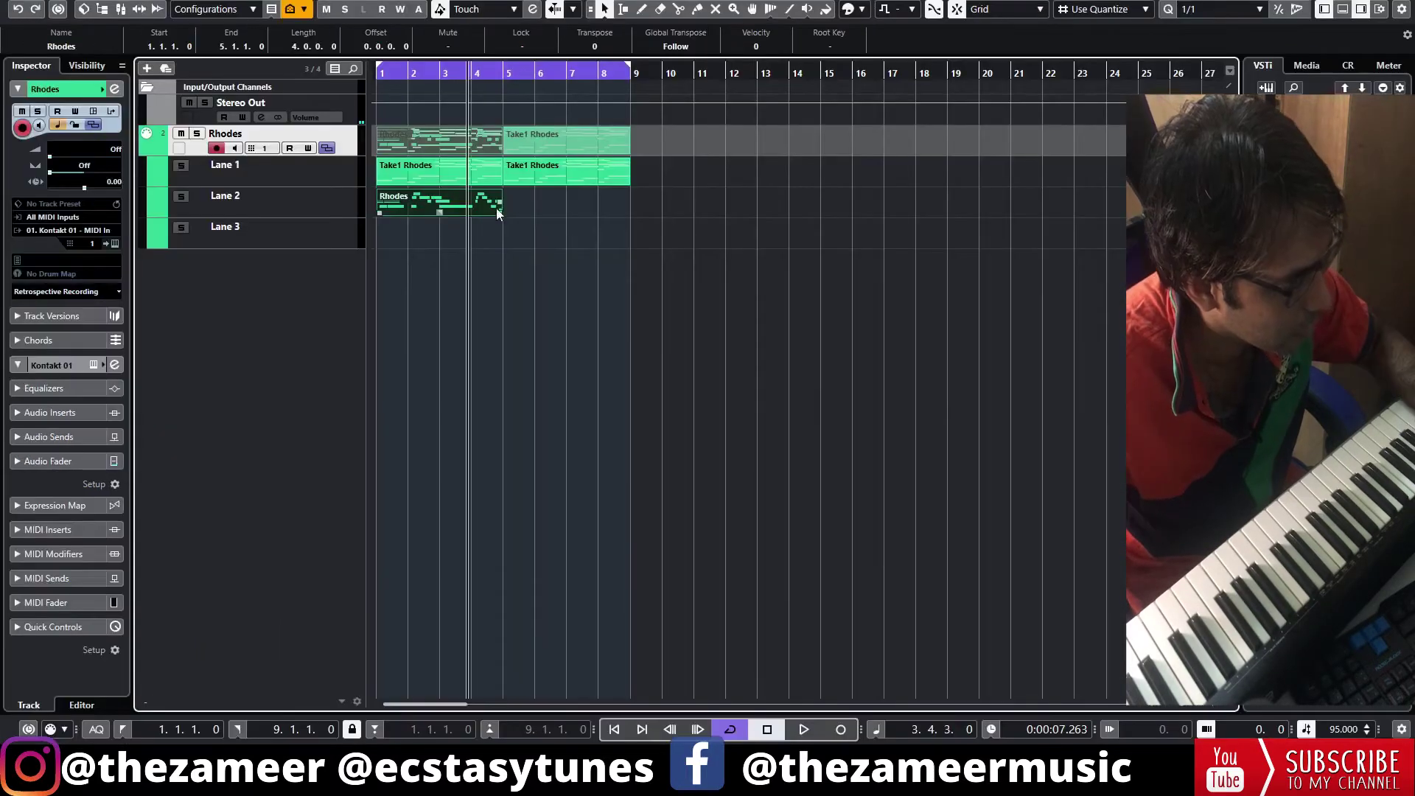
left_click_drag(497, 208, 549, 210)
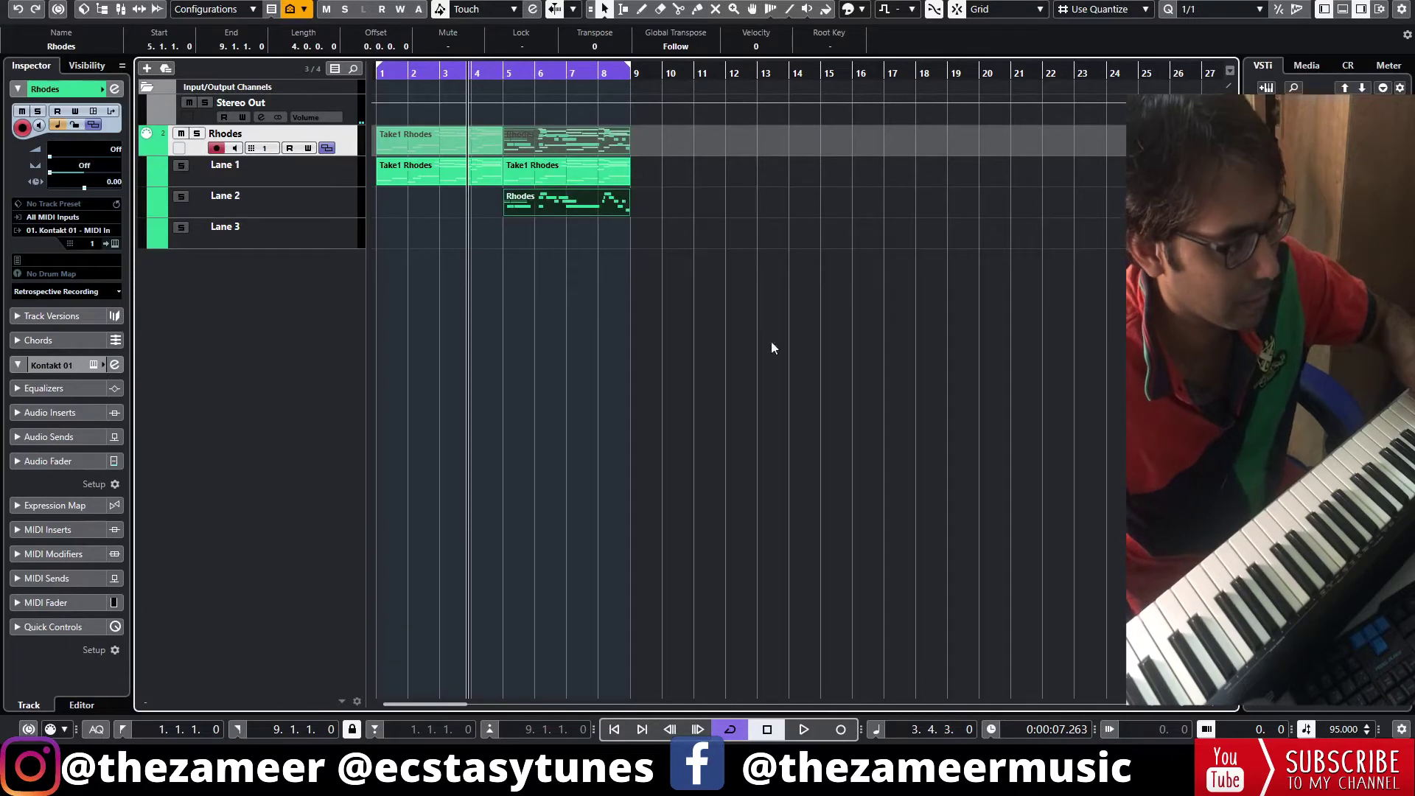
left_click(538, 315)
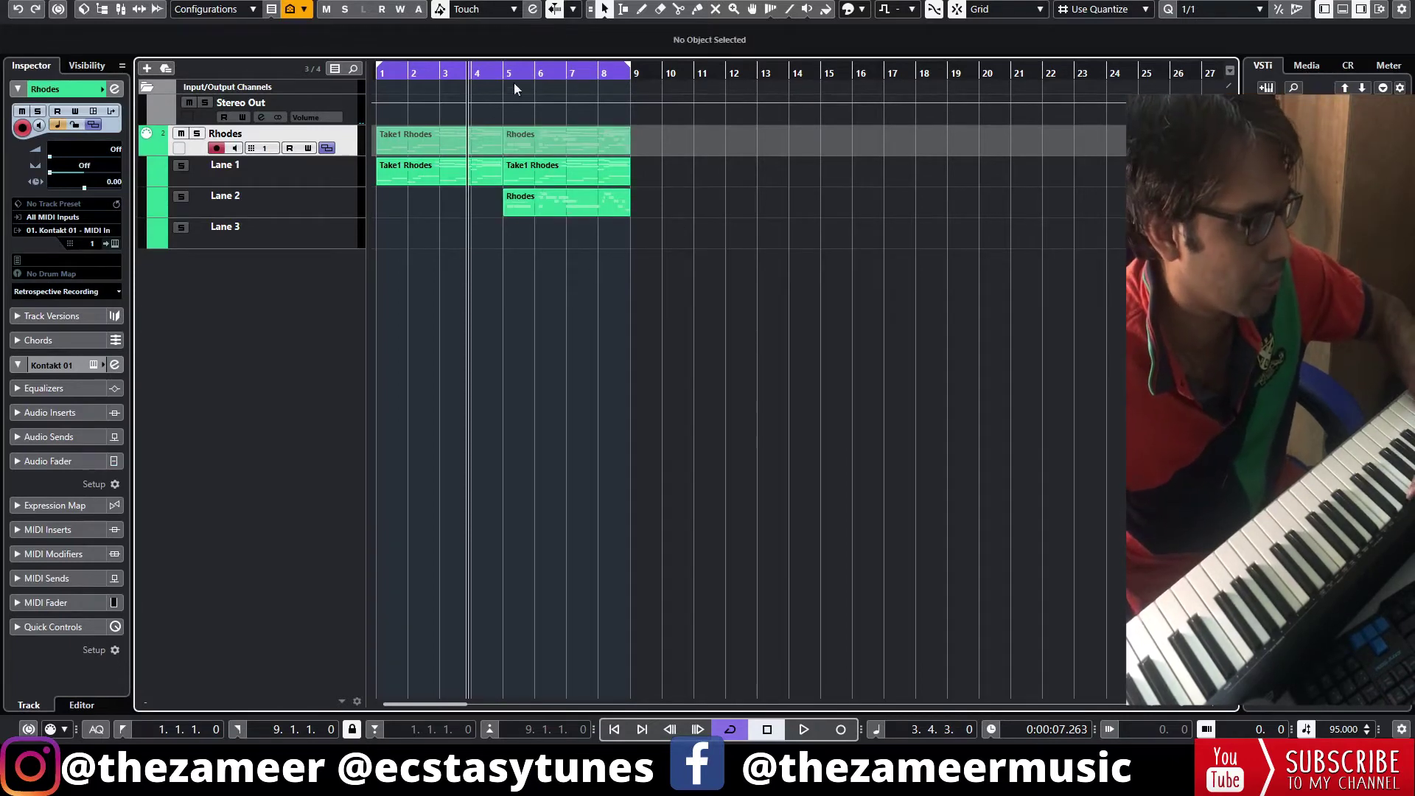
Step: Play the eight-bar arrangement from the start and collapse the Rhodes track's lanes
left_click(496, 72)
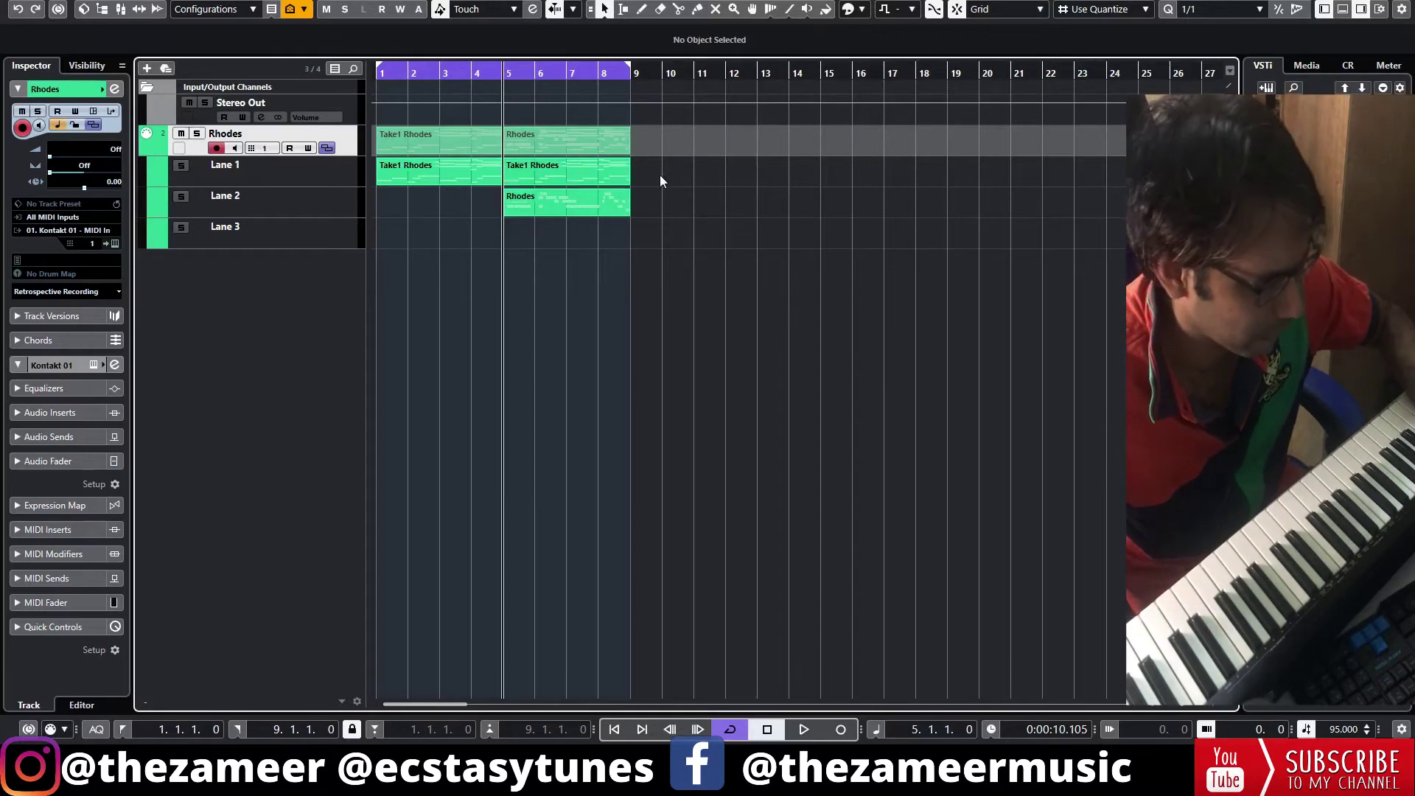
key("Home")
key("space")
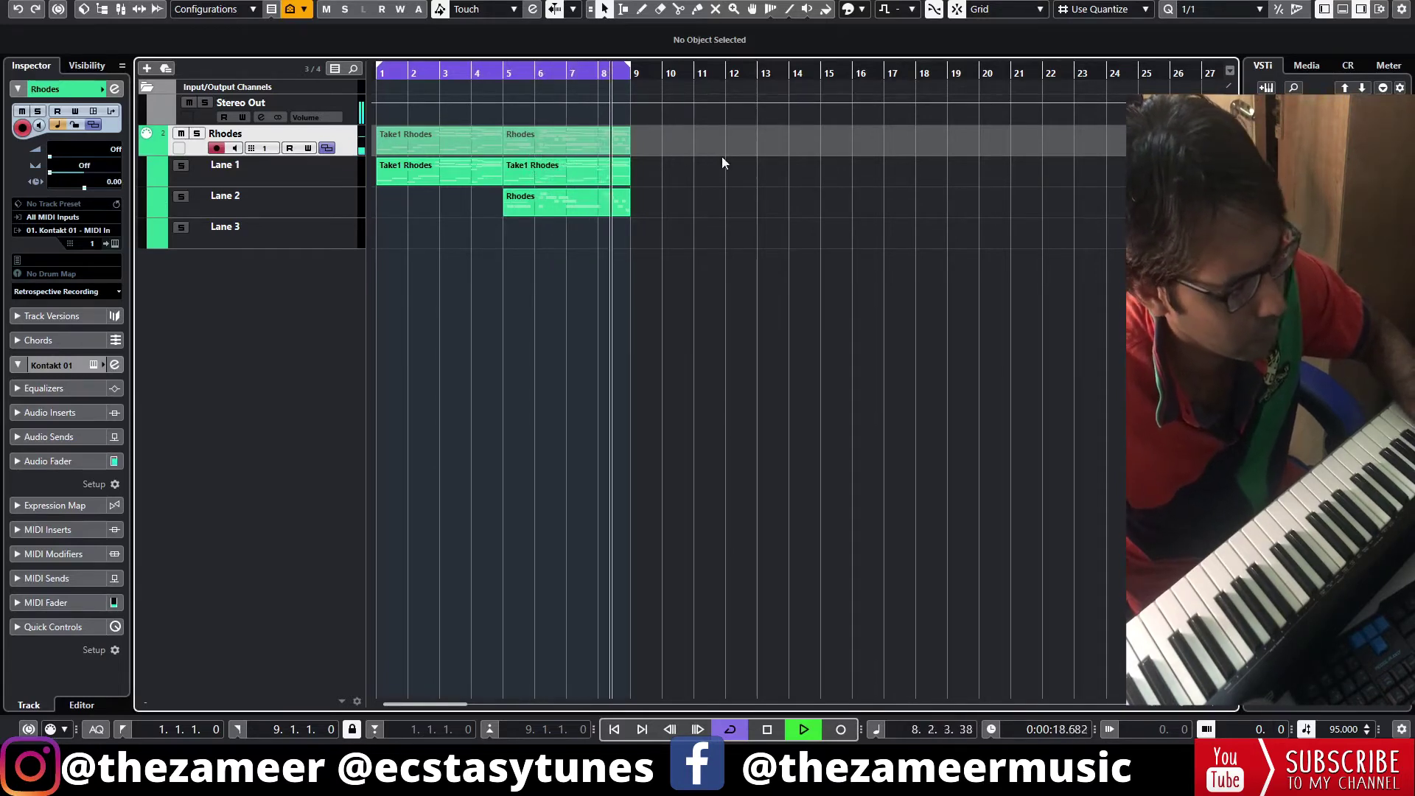
key("space")
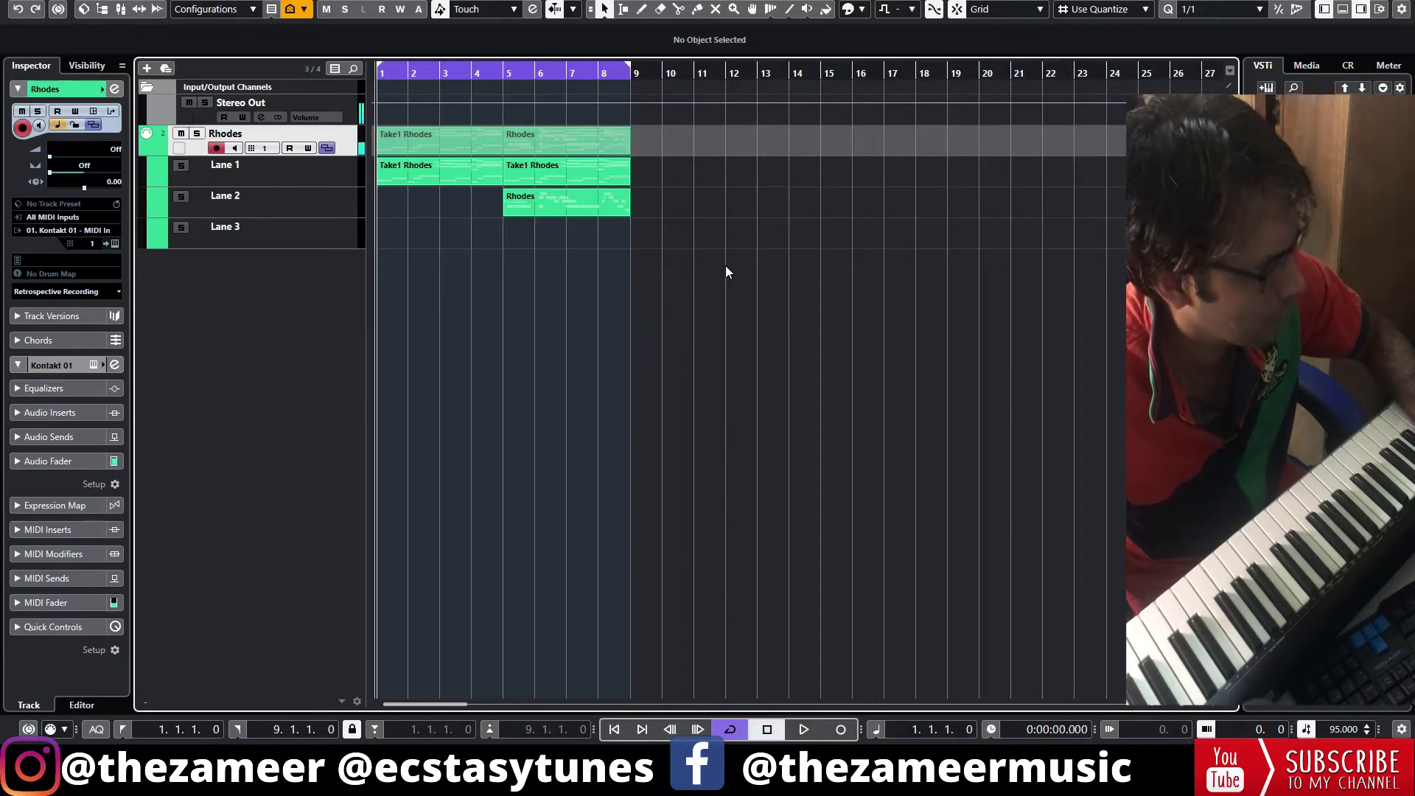
left_click(327, 148)
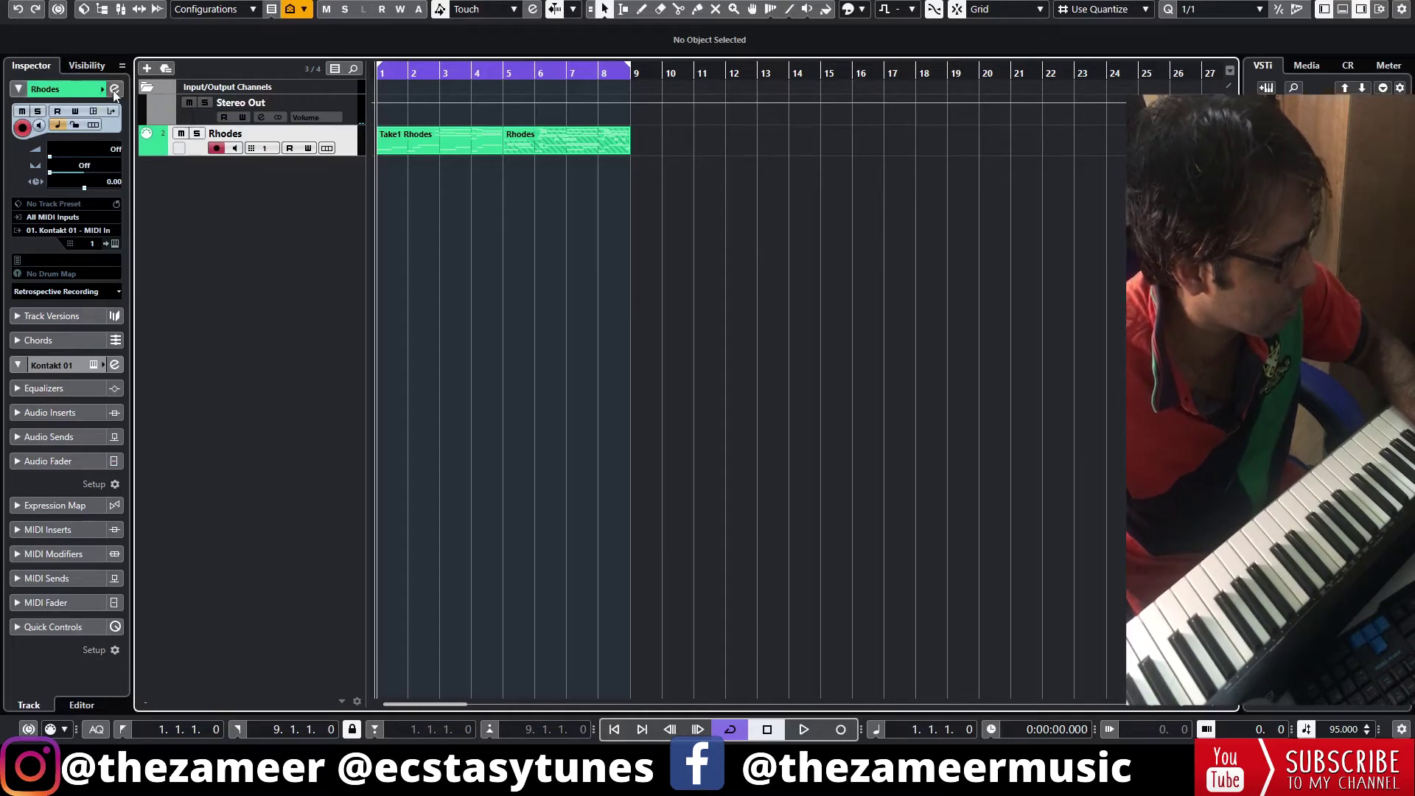
Step: Open Kontakt 01, add a MIDI track routed to its channel 2, and record a bell melody on it
left_click(115, 243)
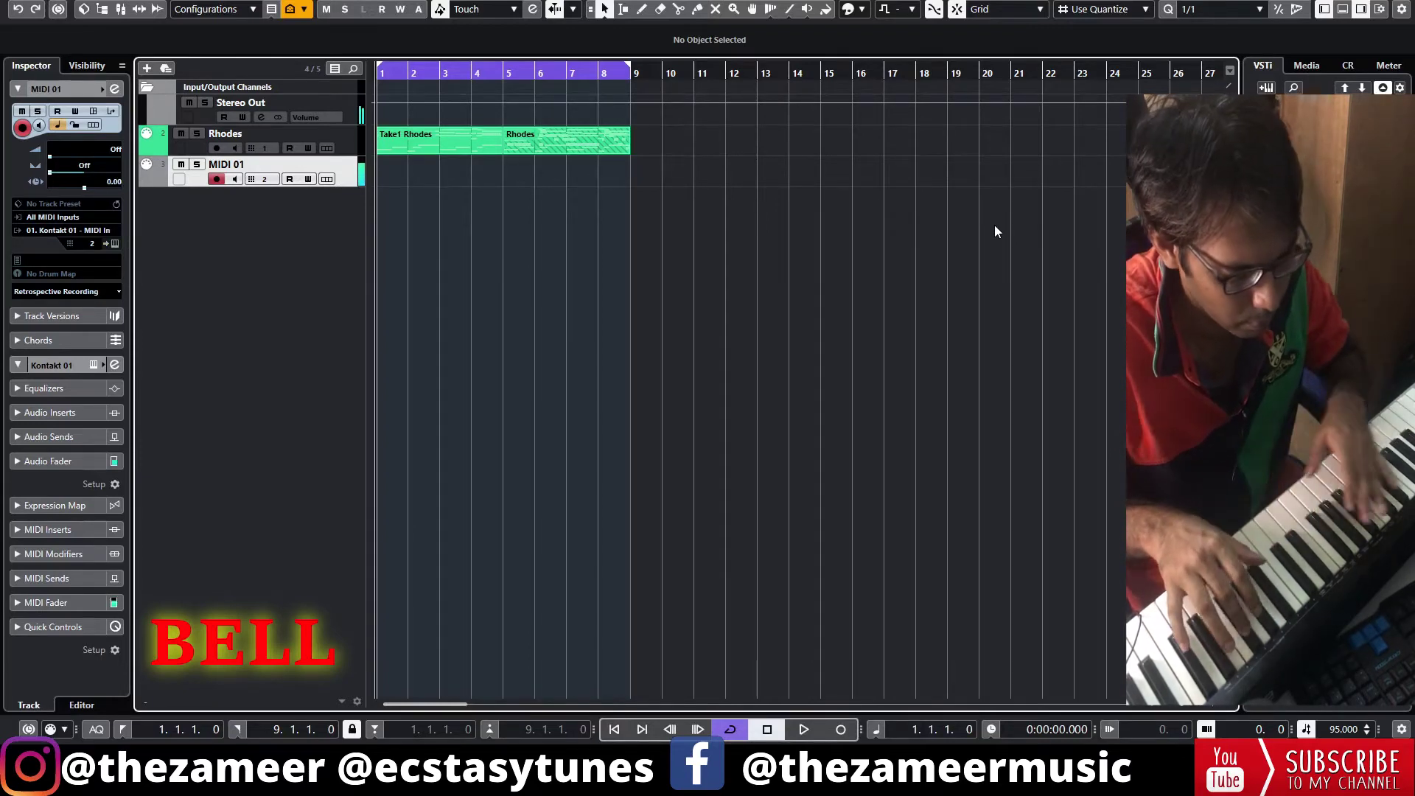
key("KP_Multiply")
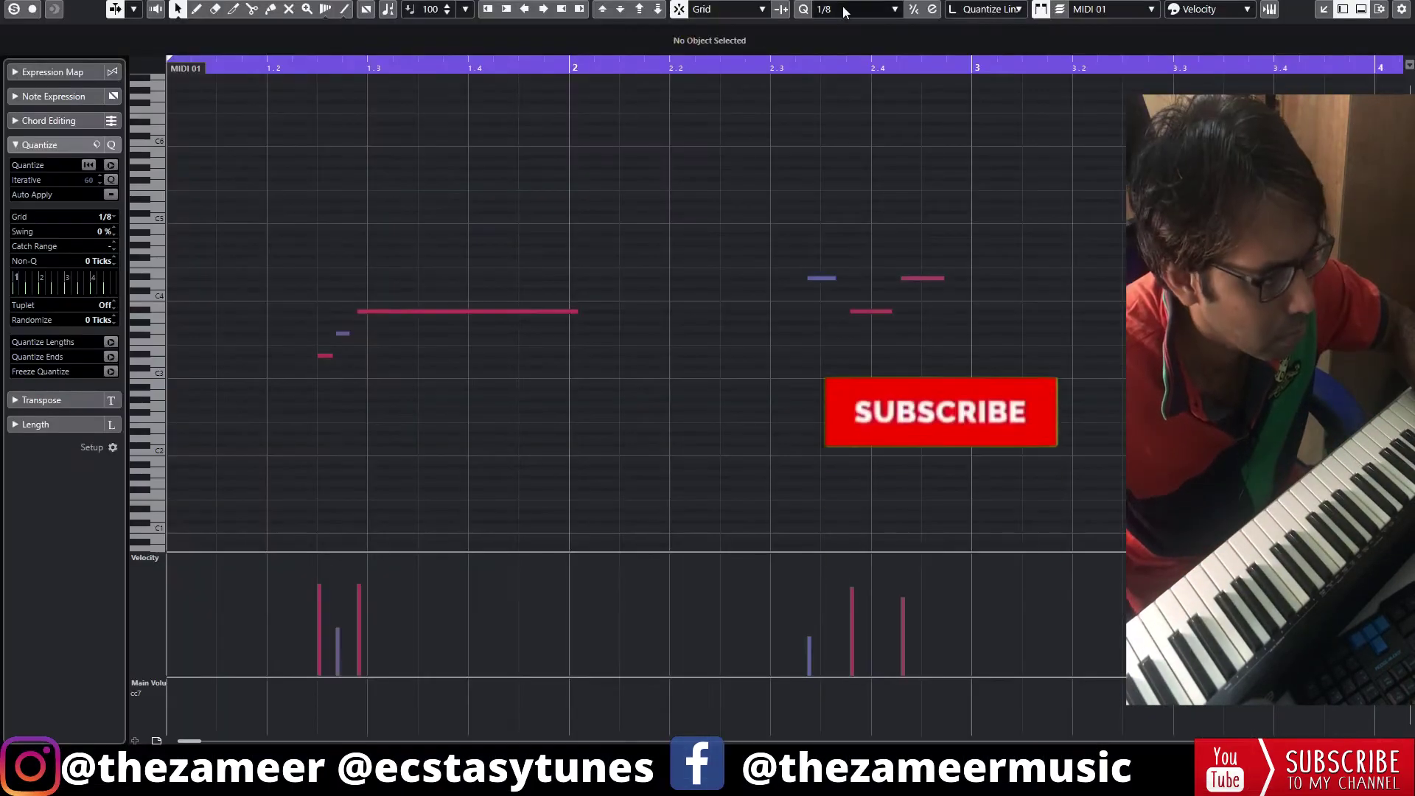
Step: Shift the first three notes of the bell part slightly later, with the long note starting at beat 1.3, and play them
left_click(843, 8)
left_click_drag(241, 289, 390, 375)
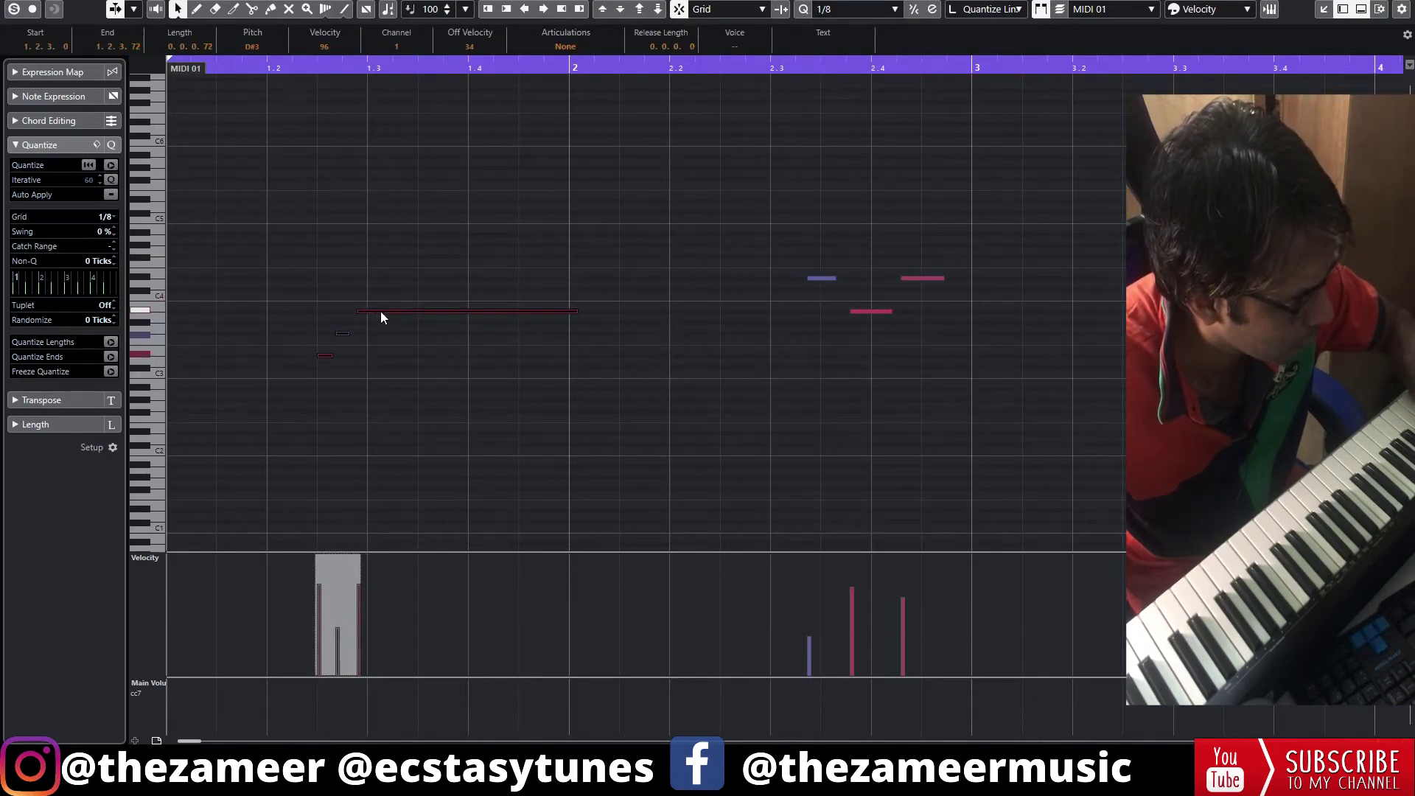
left_click_drag(381, 311, 391, 311)
key("space")
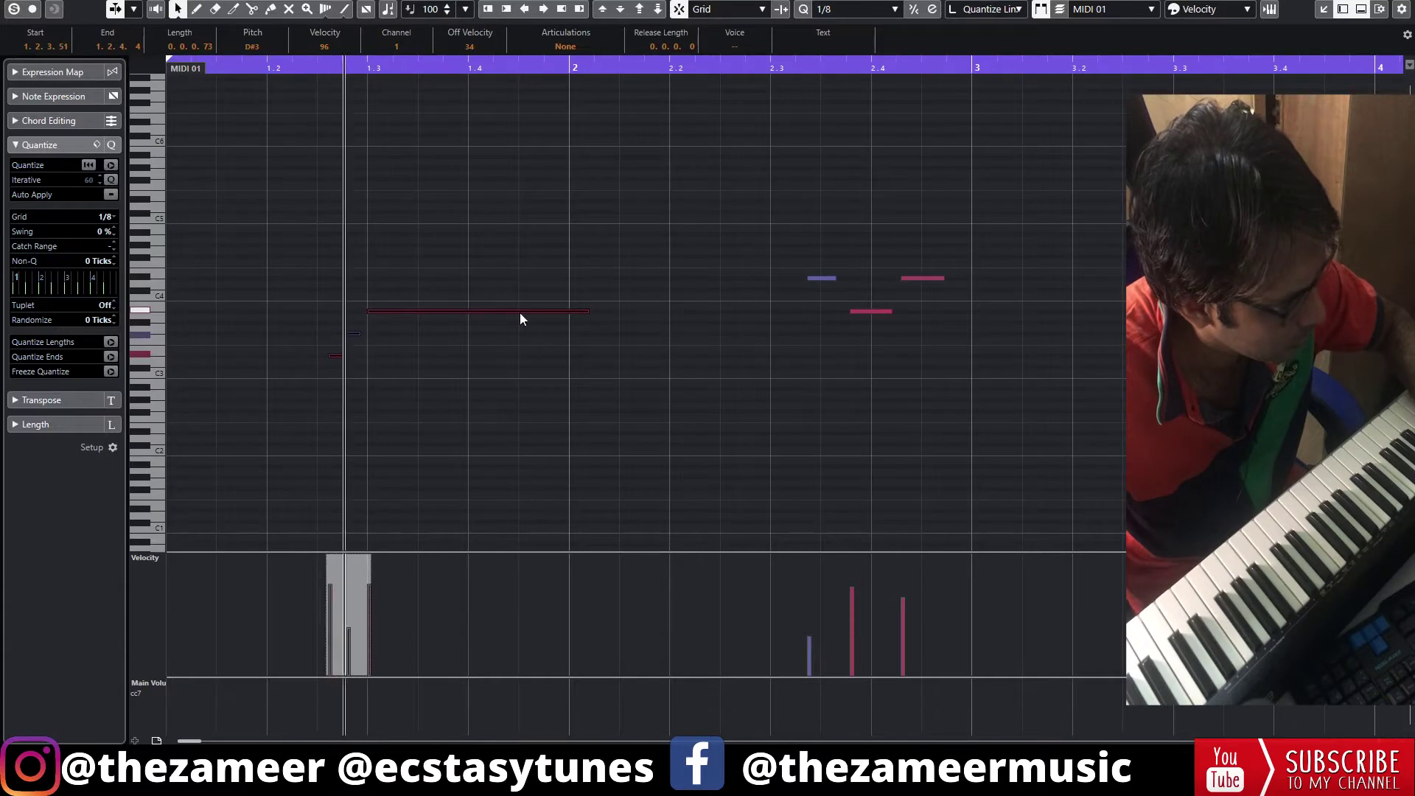
Step: Set the quantize grid to 1/16 and play the bell part's opening notes in bar 1 from after beat 2
left_click(874, 10)
left_click(868, 90)
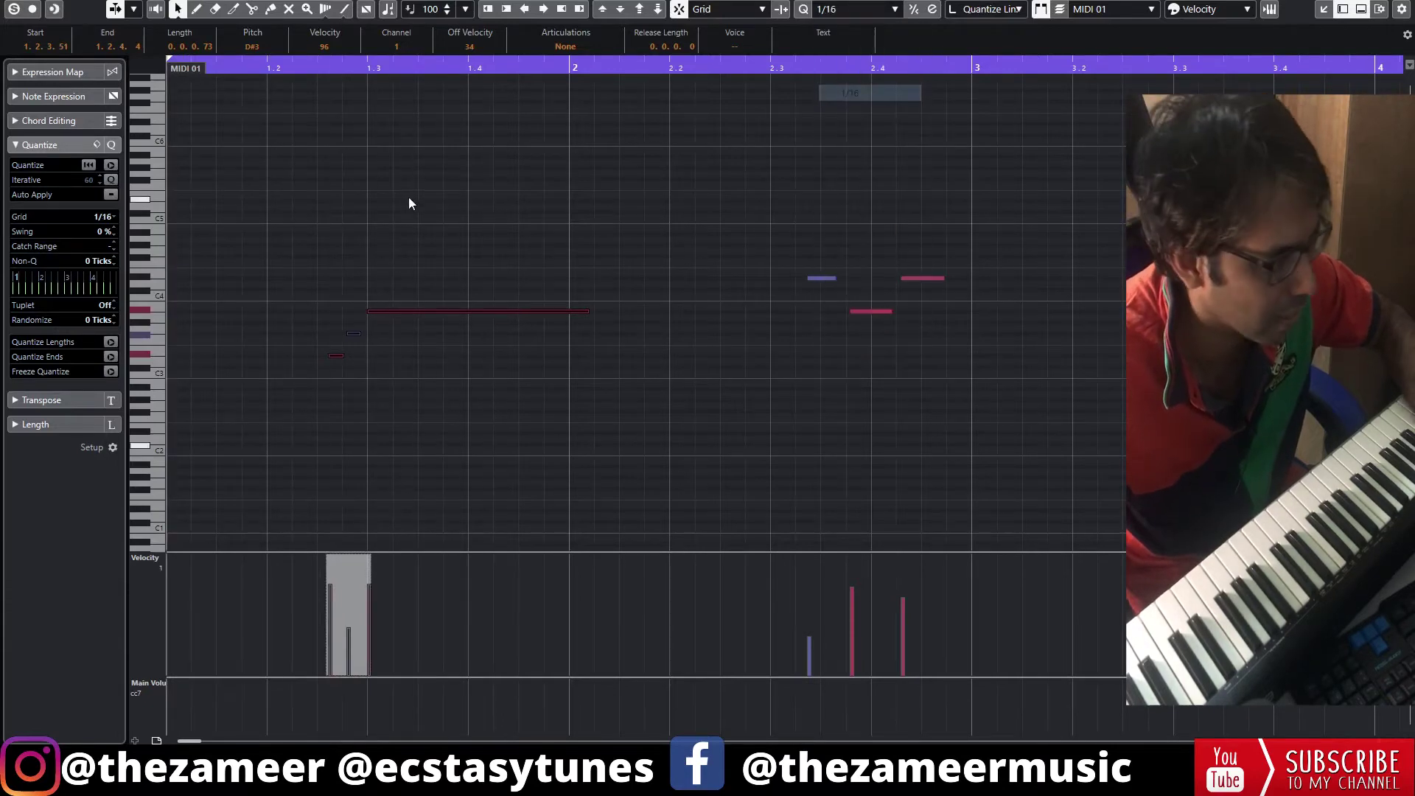
left_click_drag(295, 67, 289, 111)
key("space")
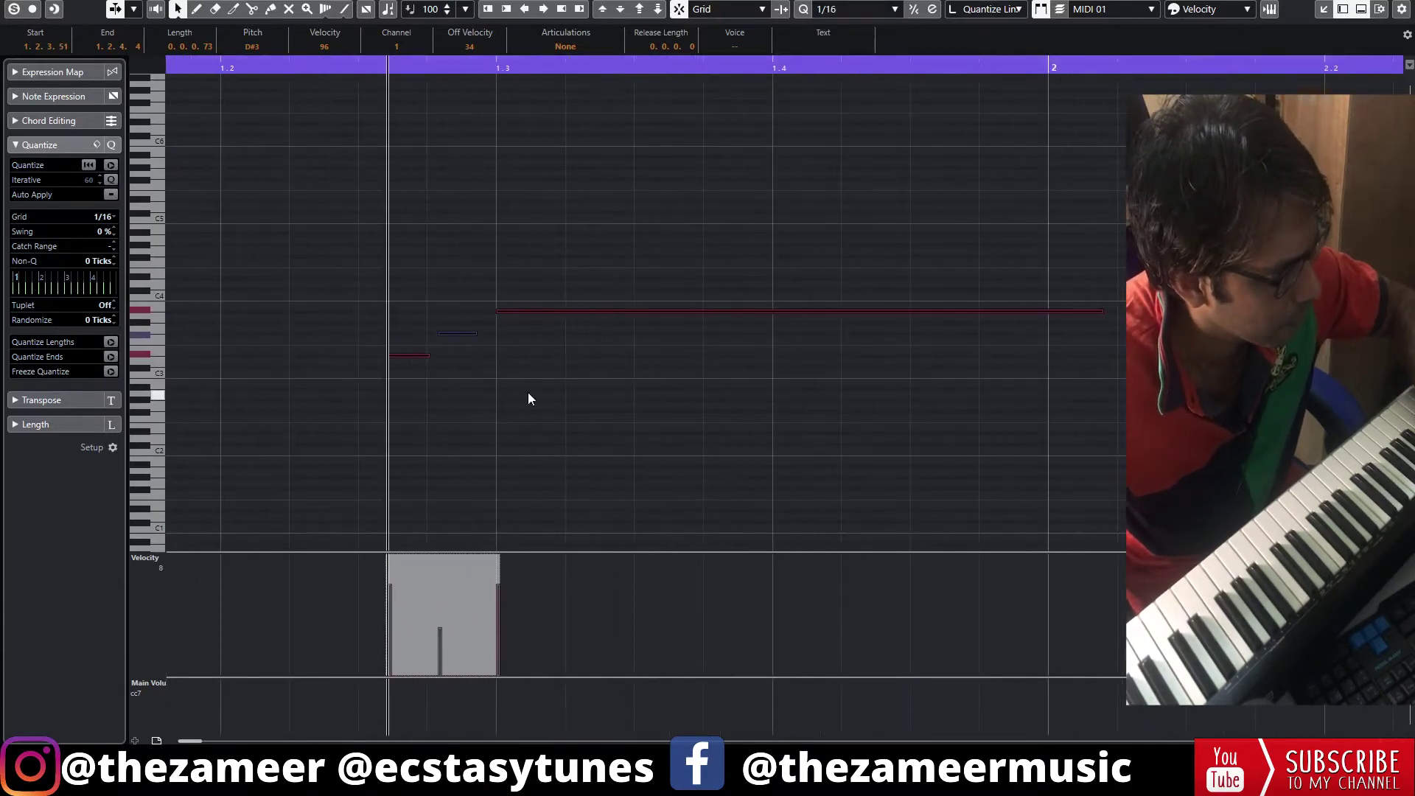
key("space")
left_click(418, 362)
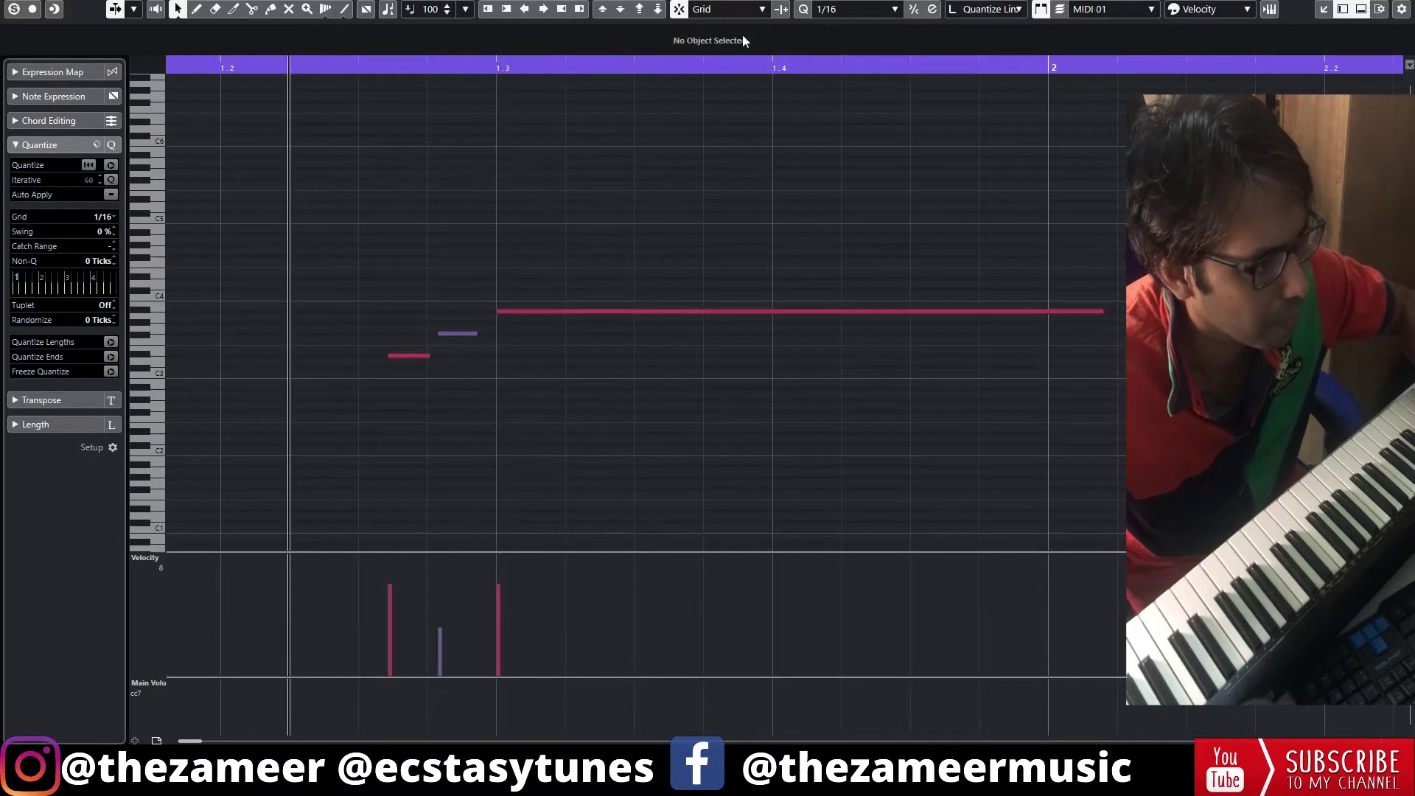
Step: Check the 1/16 quantize setting and play the bell part from the beginning
left_click(843, 11)
left_click(864, 97)
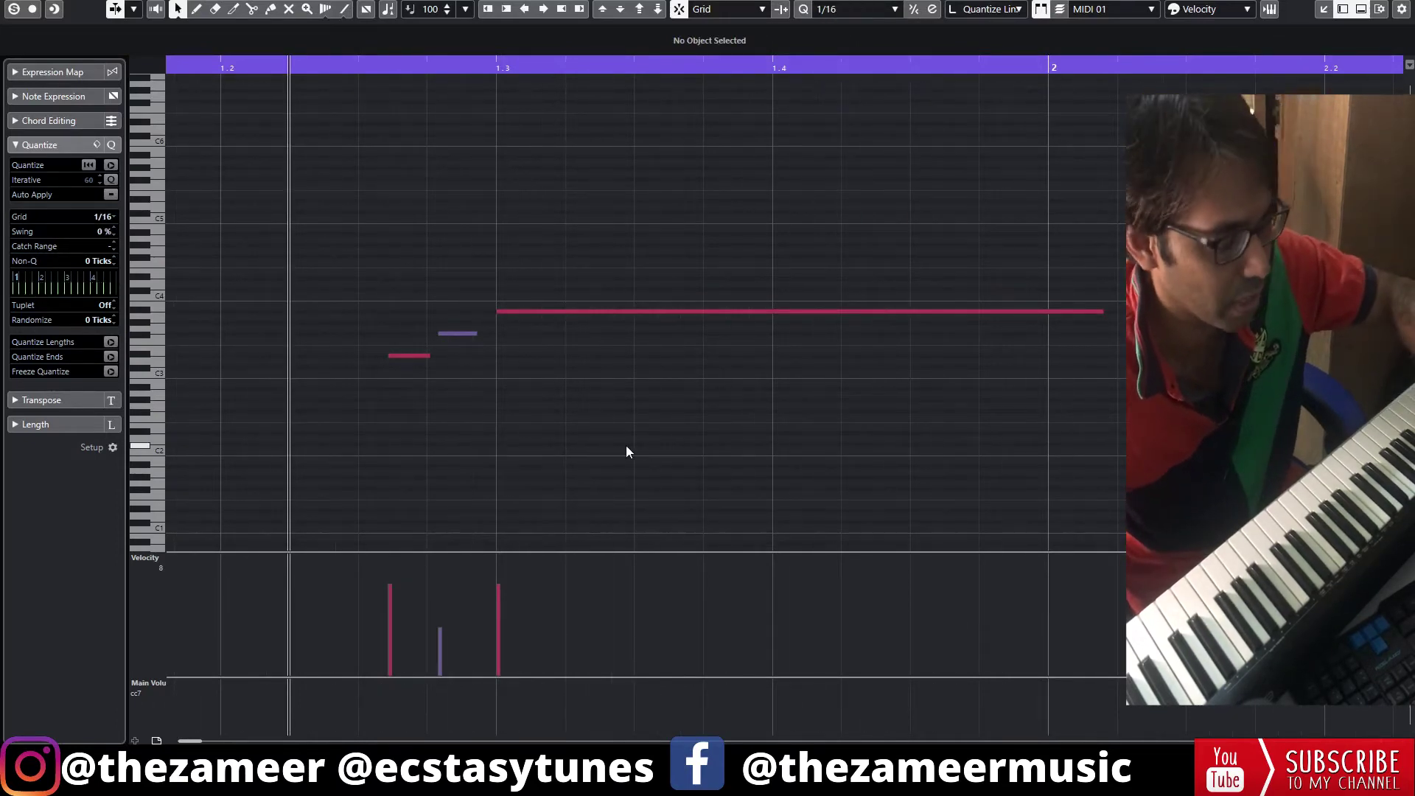
key("Home")
key("space")
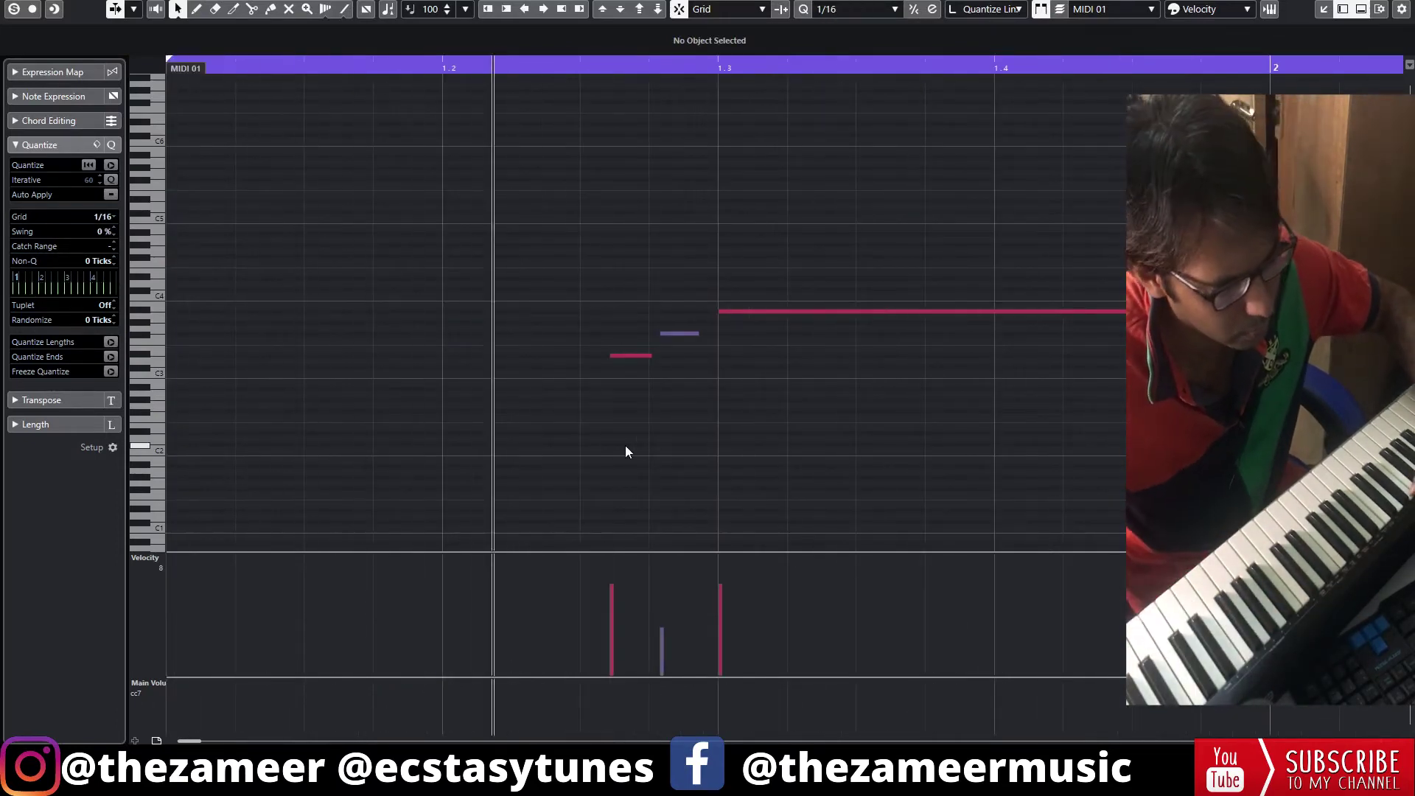
Step: Even out the velocities of the bell part's first three notes and play the result
left_click_drag(609, 610, 740, 597)
key("space")
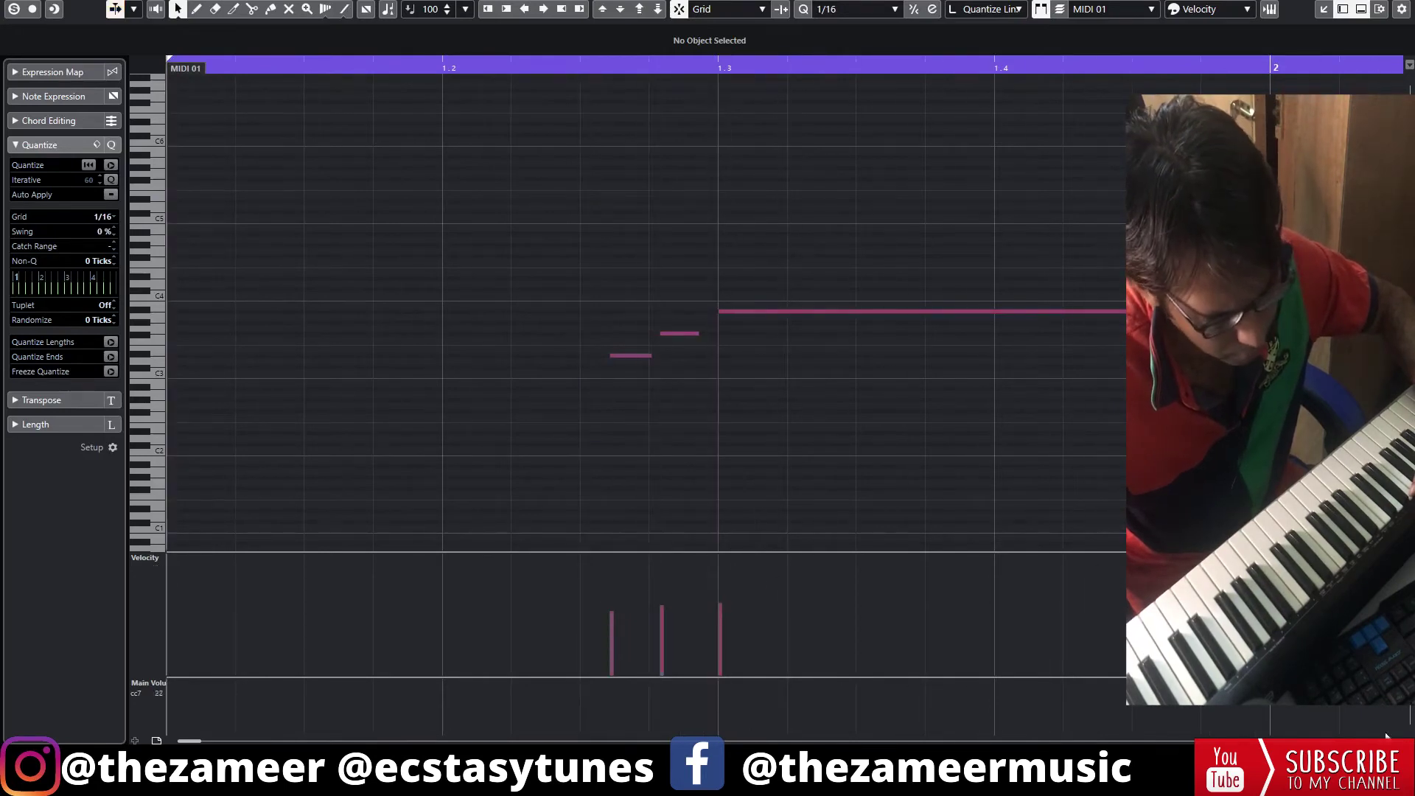
Step: Shift the bell notes in the second half of bar 2 slightly later onto the 1/16 grid and play them
left_click_drag(1382, 731, 1360, 727)
left_click_drag(938, 243, 1091, 319)
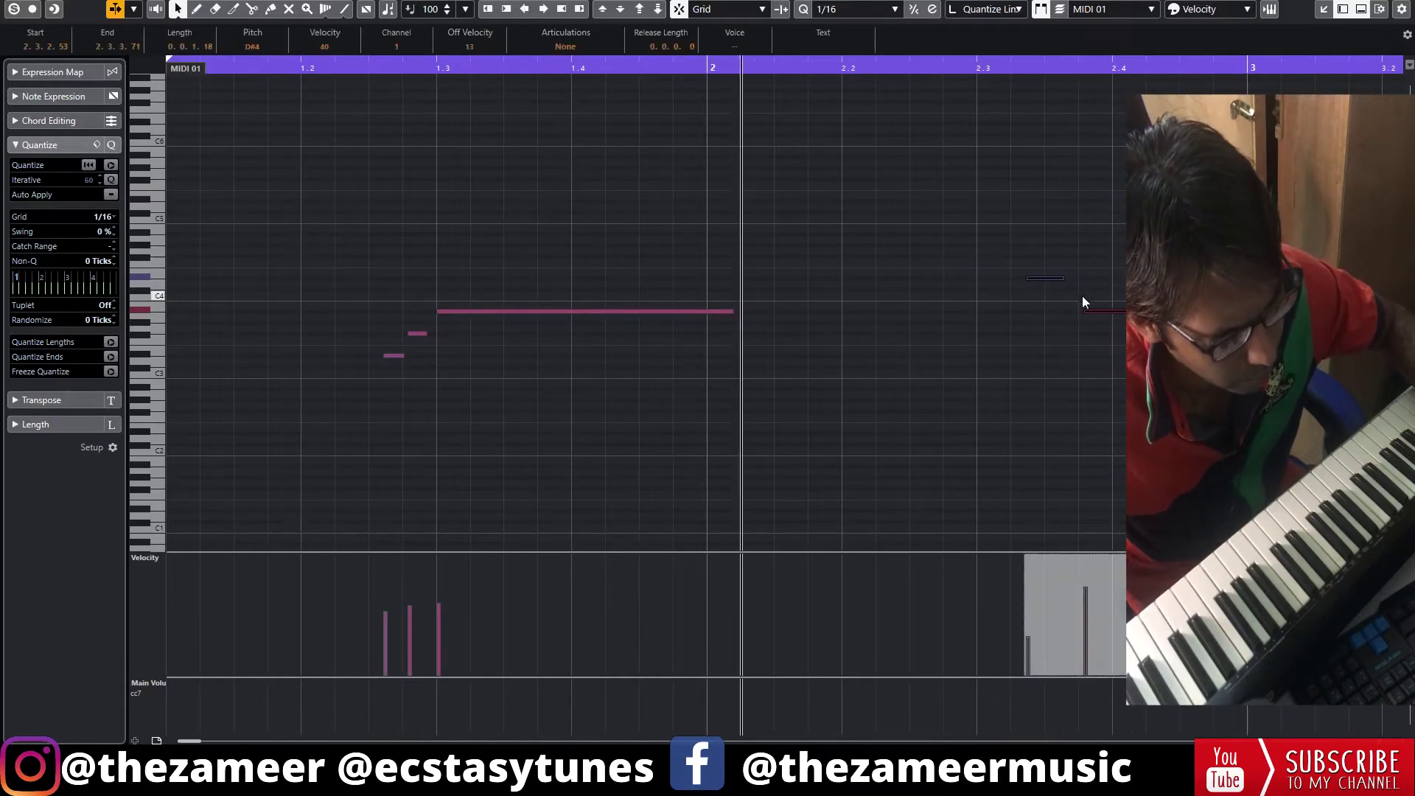
left_click(1150, 278)
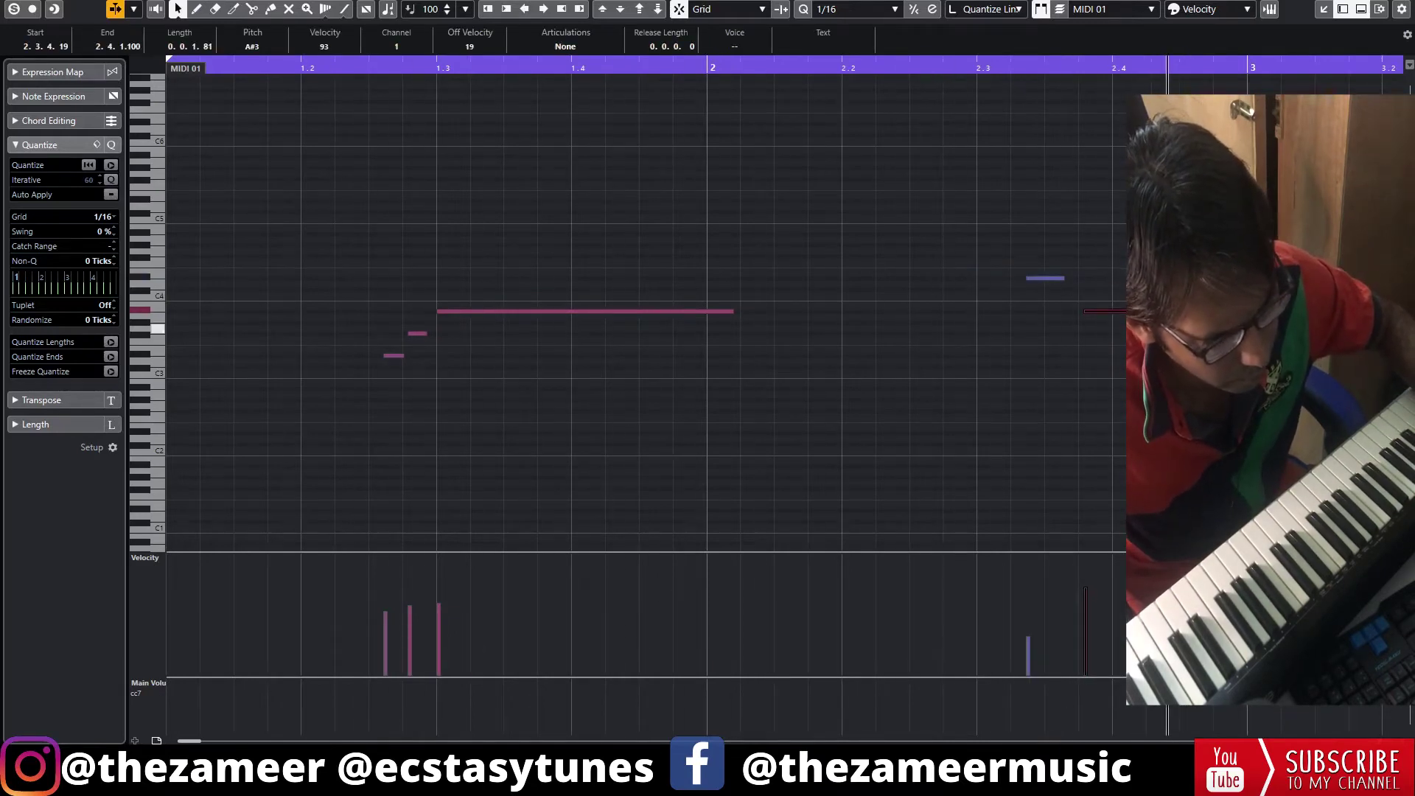
key("Left")
left_click(1046, 298)
key("space")
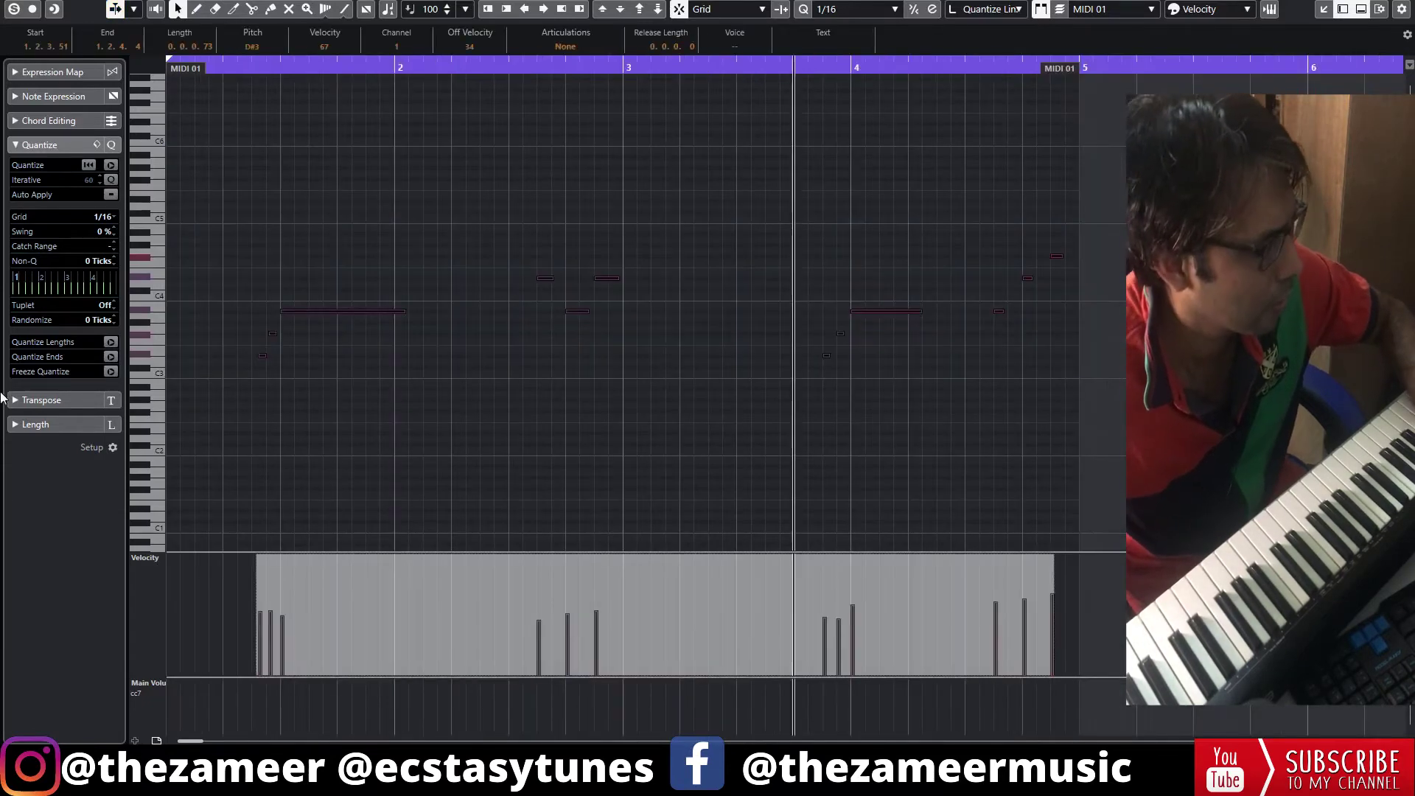
Step: Transpose all the bell notes up one octave and play the part from bar 1
key("shift+Up")
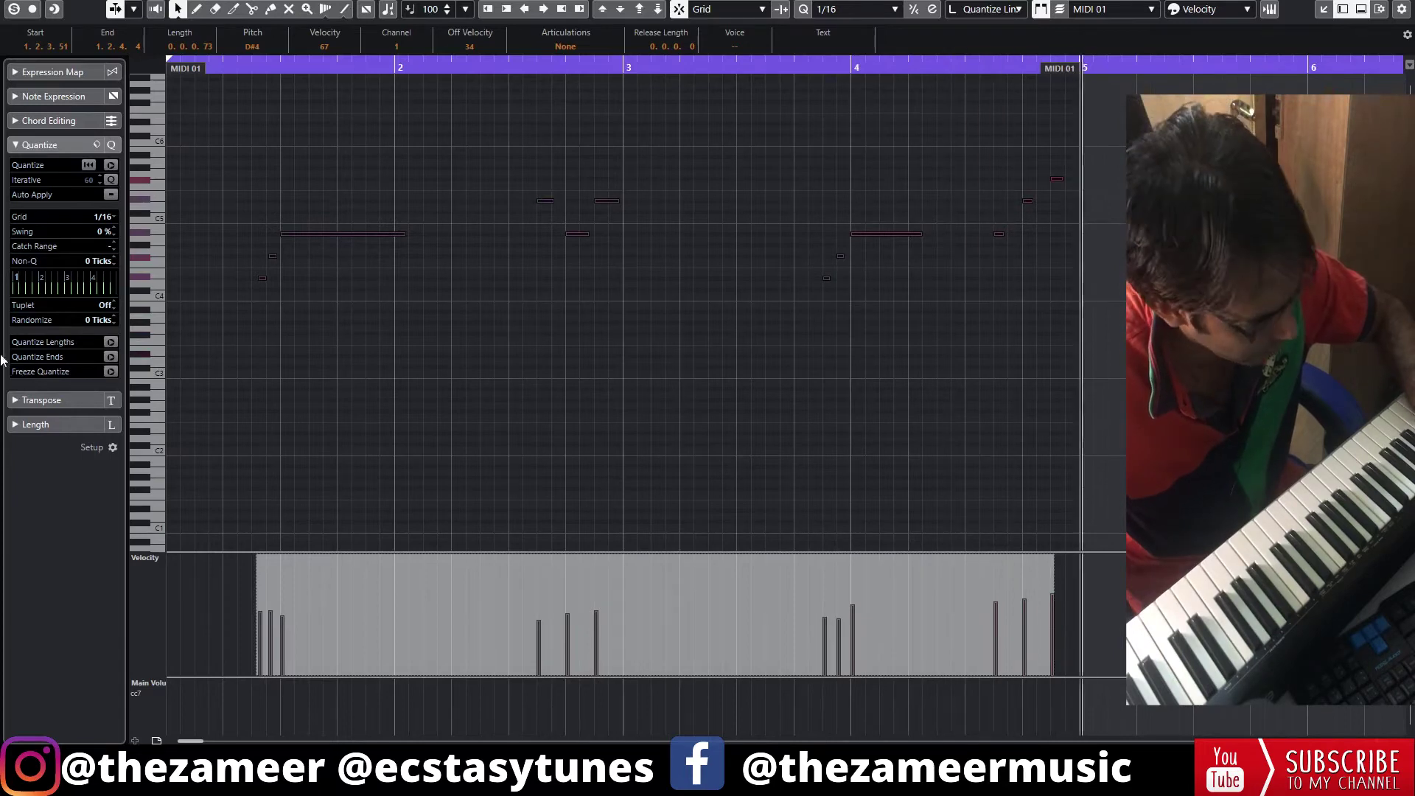
key("space")
left_click(208, 66)
key("space")
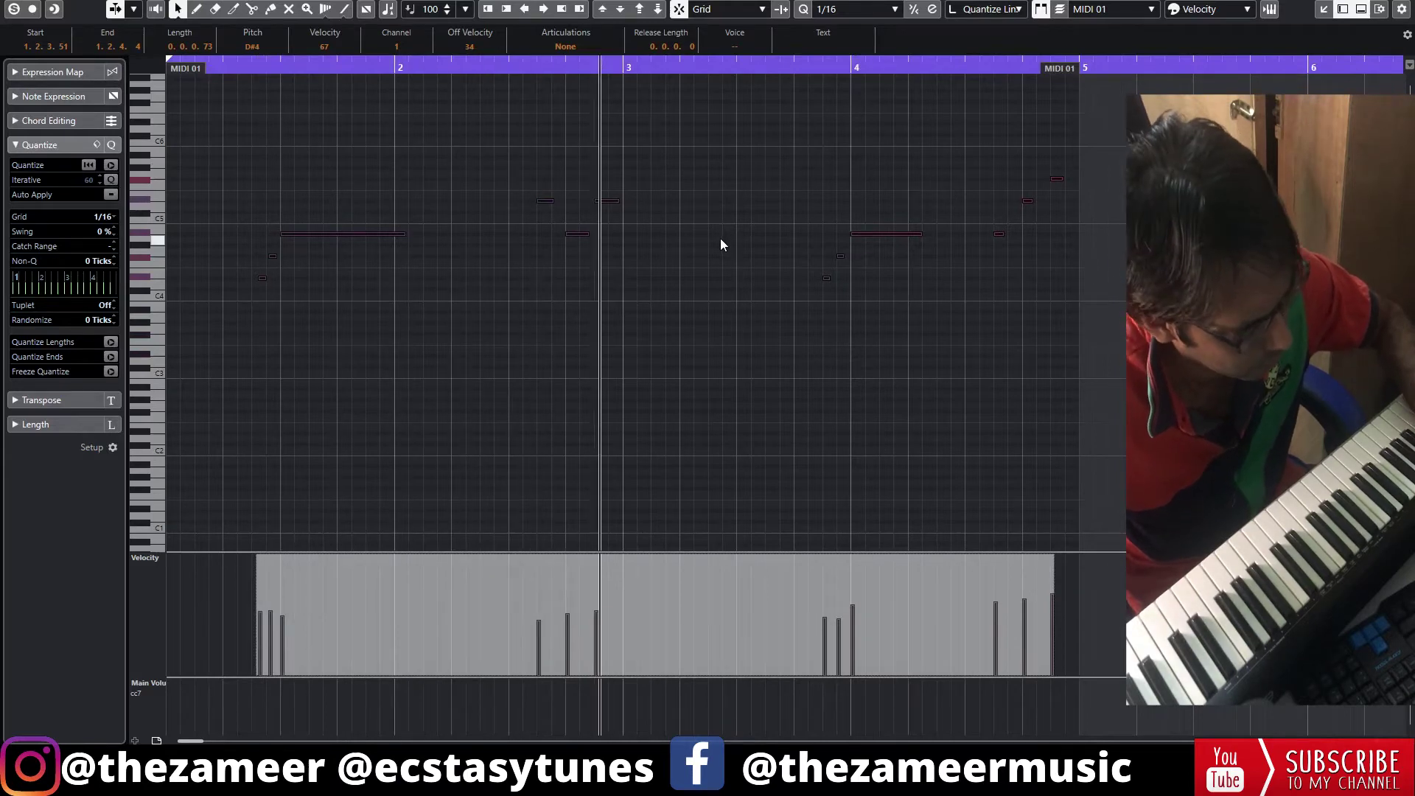
Step: Close the note editor, repeat the bell part into bars 5 to 8, and listen to it with the Rhodes
key("Return")
left_click(527, 252)
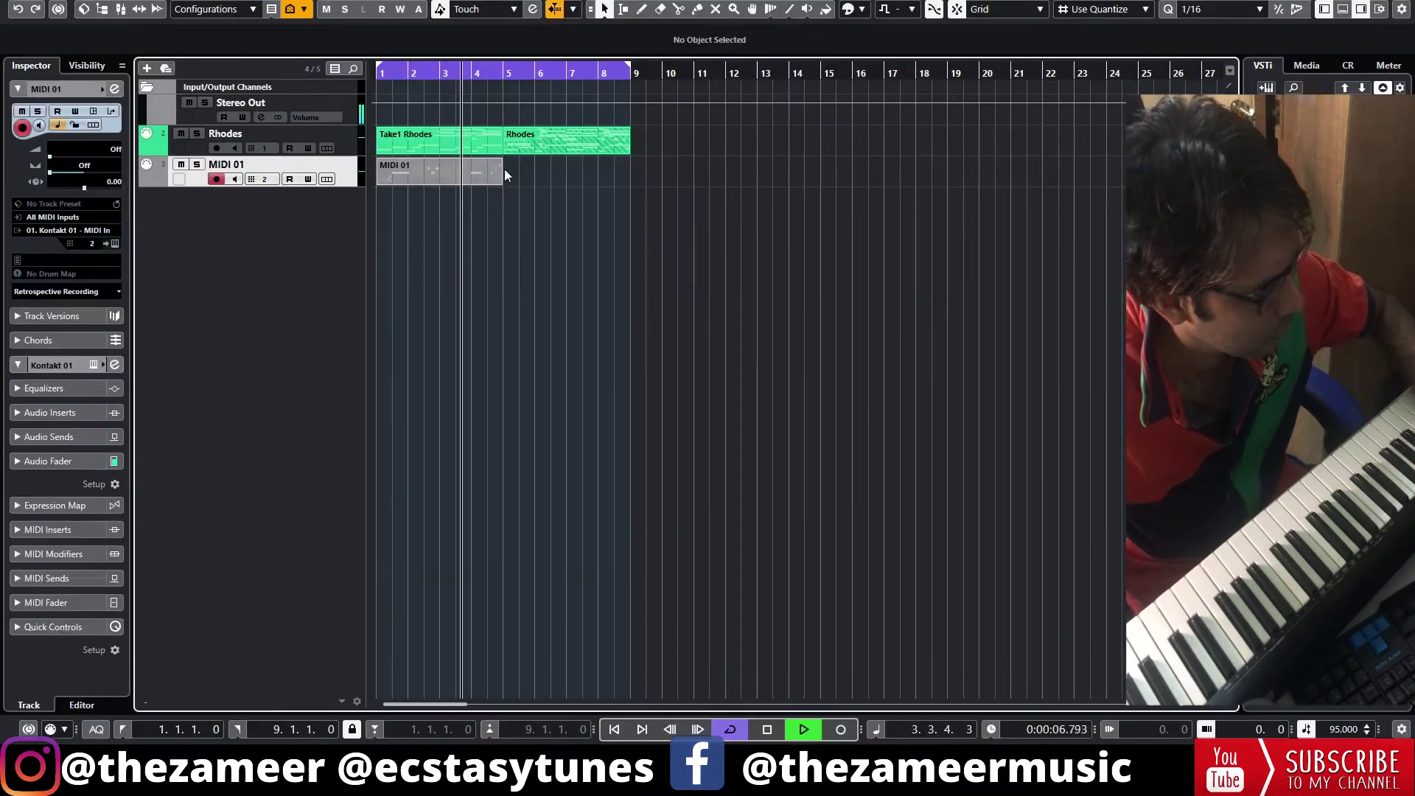
left_click_drag(499, 180, 552, 181)
left_click(554, 252)
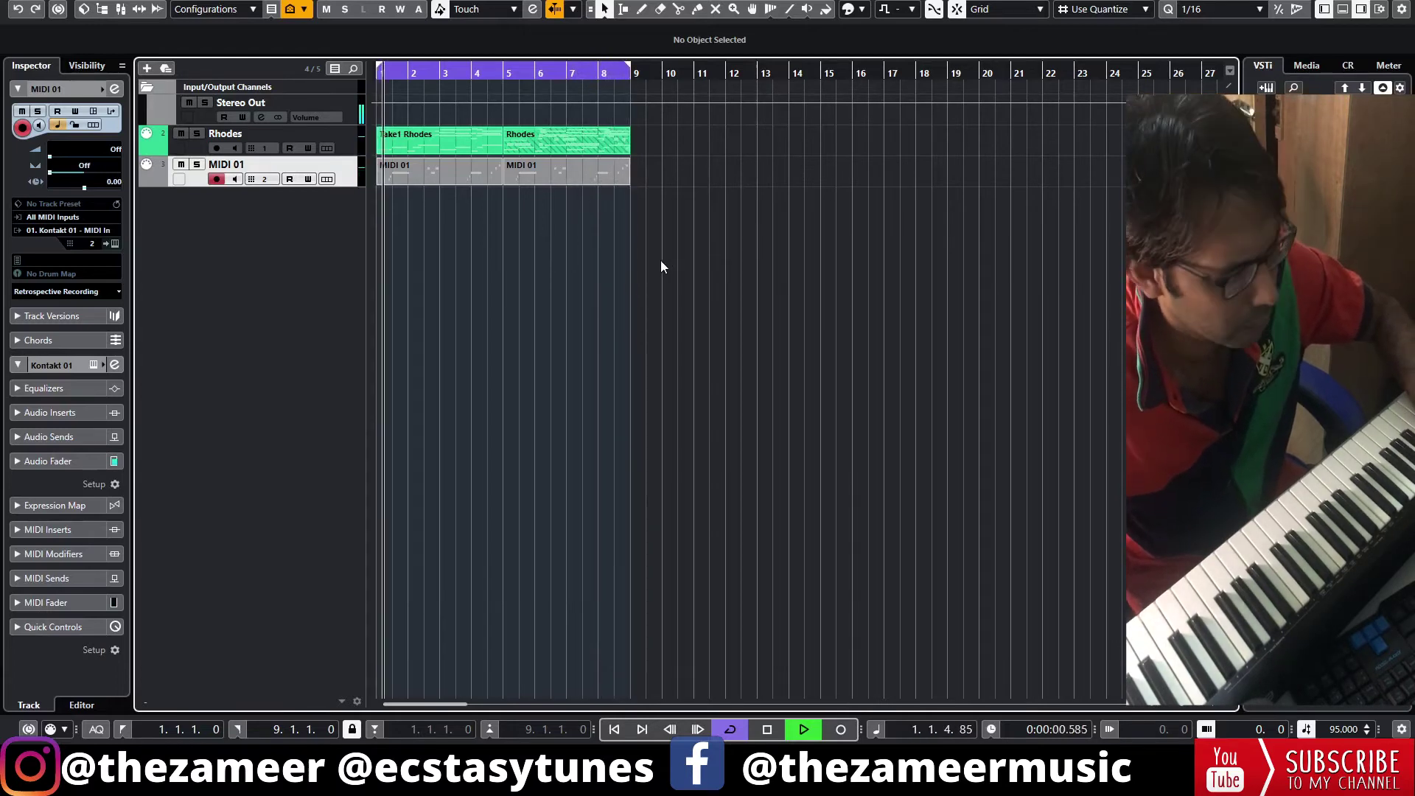
key("space")
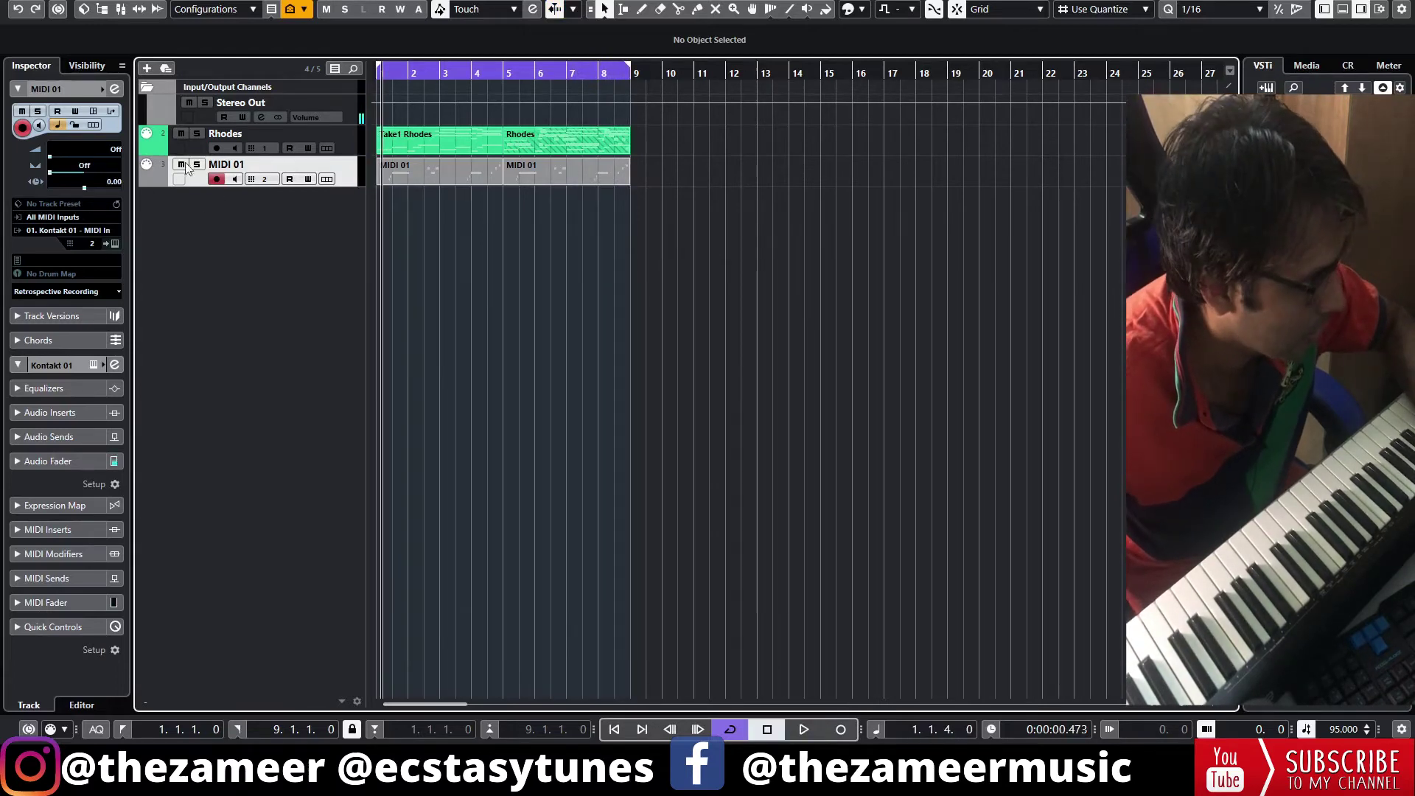
Step: Rename the bell track as bells and colour it red
type("bells")
key("Return")
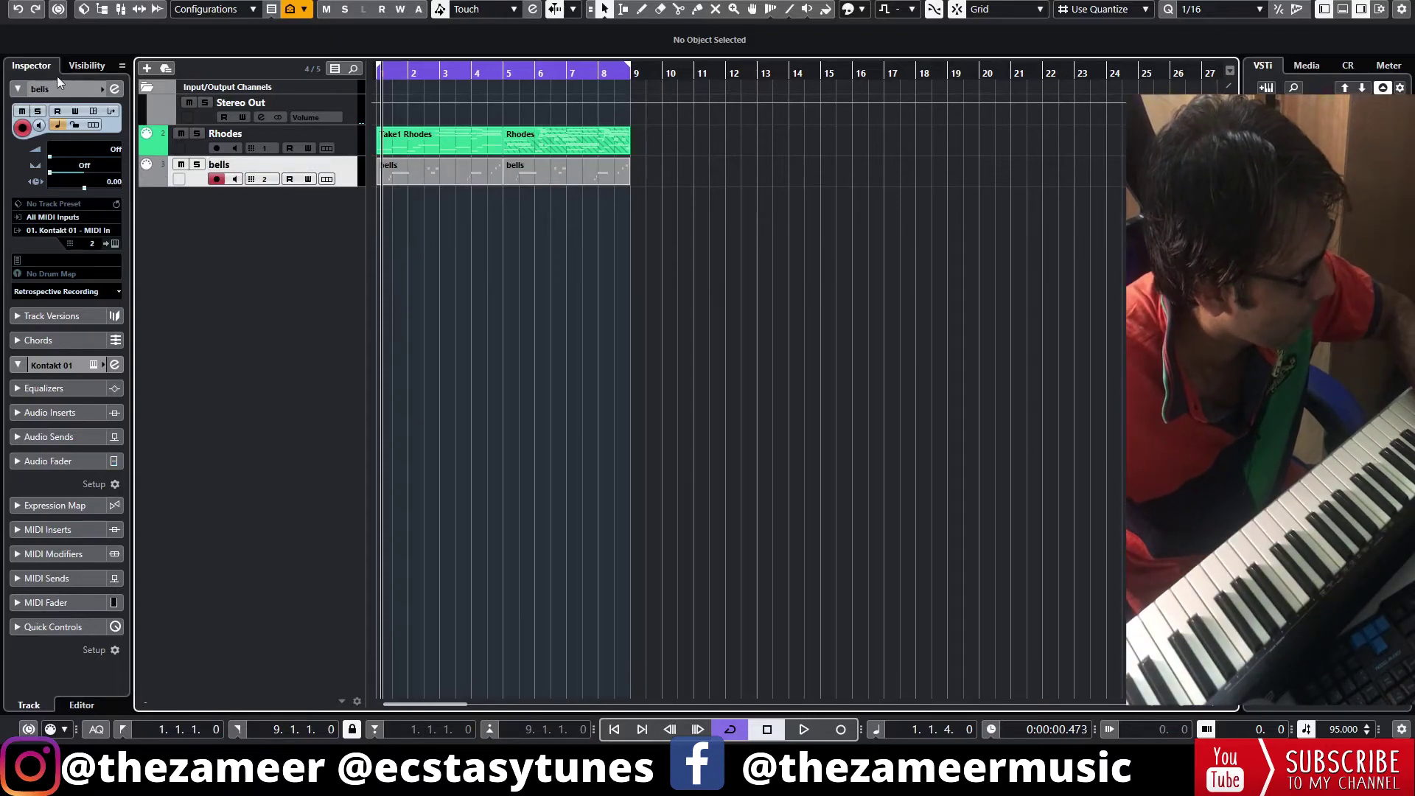
left_click(98, 87)
left_click(101, 88)
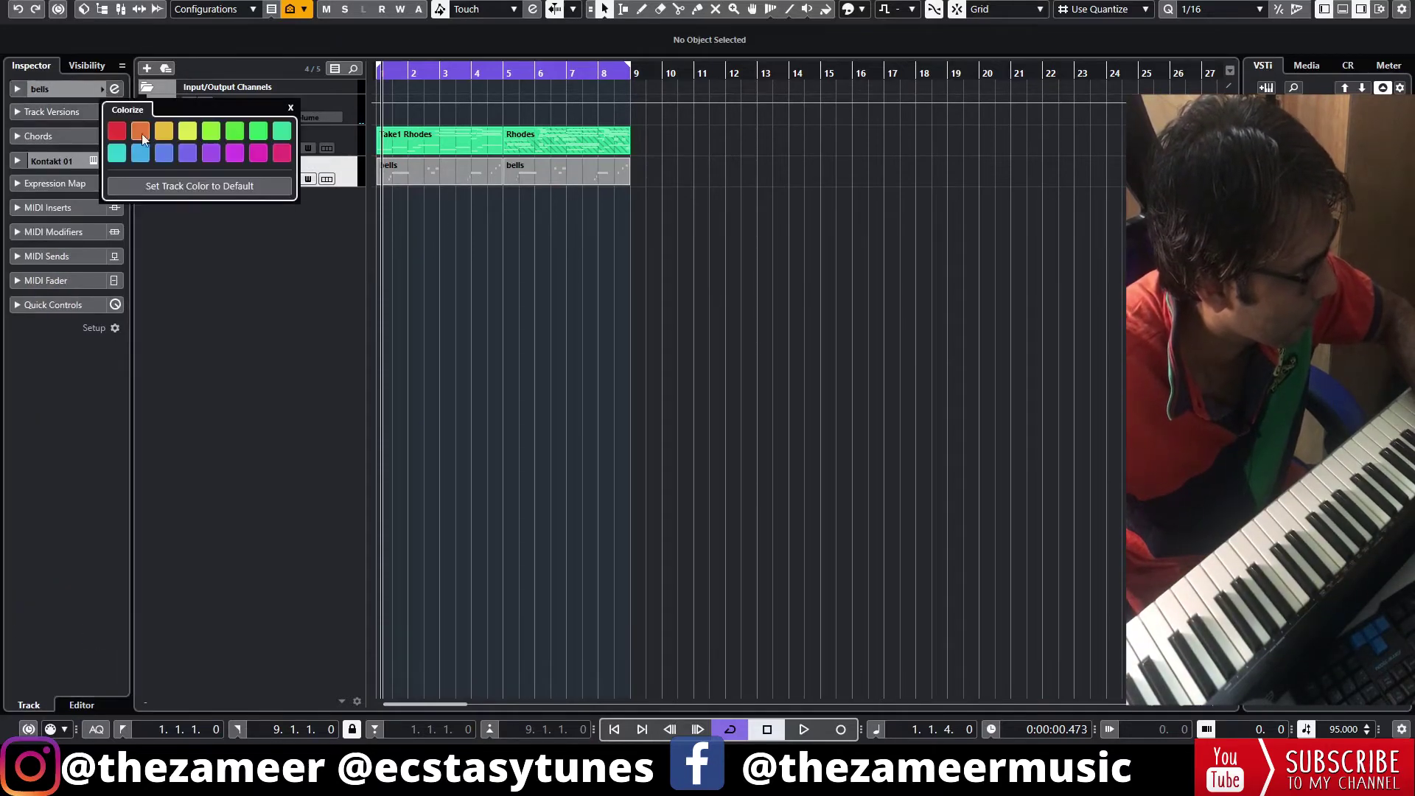
left_click(117, 127)
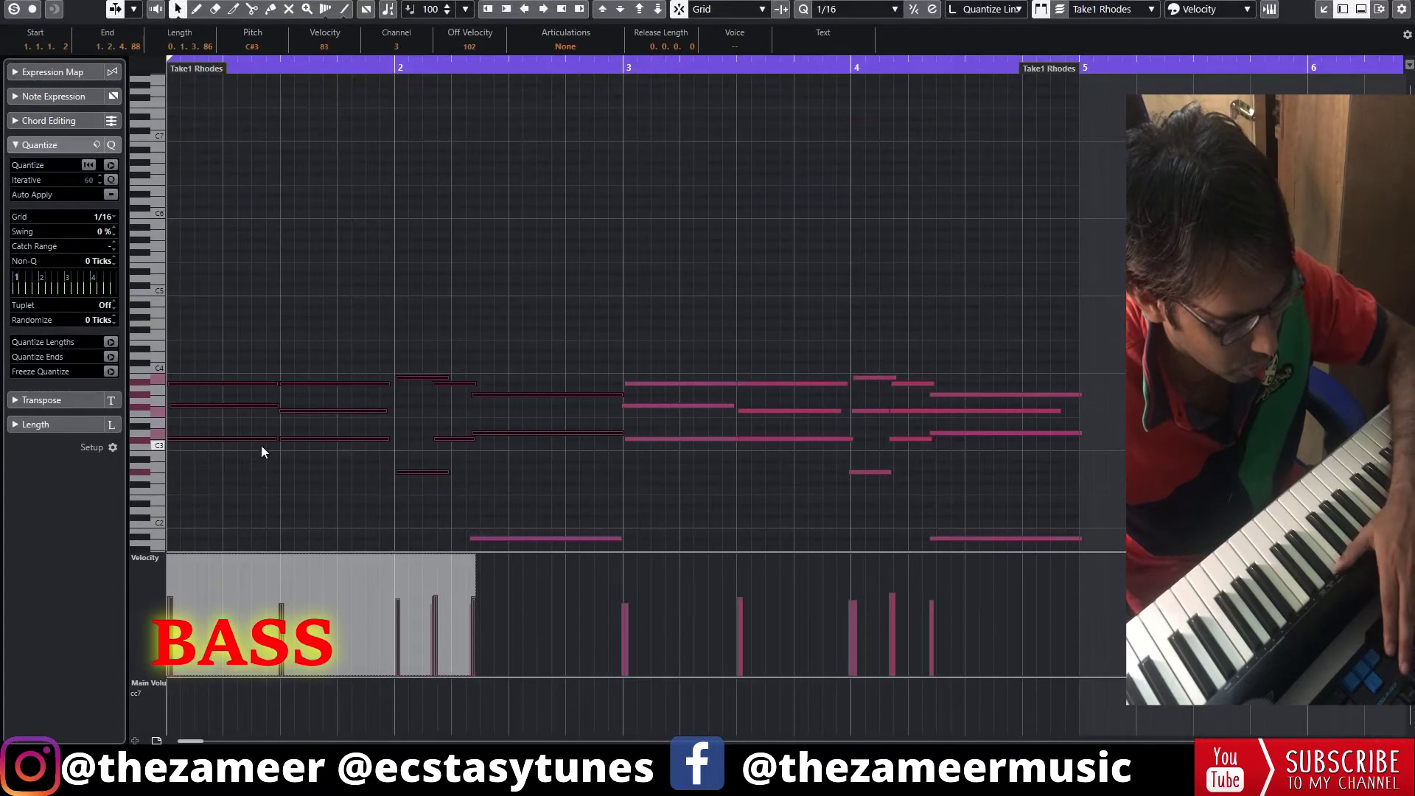
Step: Delete the upper chord notes from the Take1 Rhodes part, keeping only the lowest note line as bass, and play it
left_click_drag(579, 143, 1061, 354)
left_click_drag(1097, 124, 503, 303)
key("Delete")
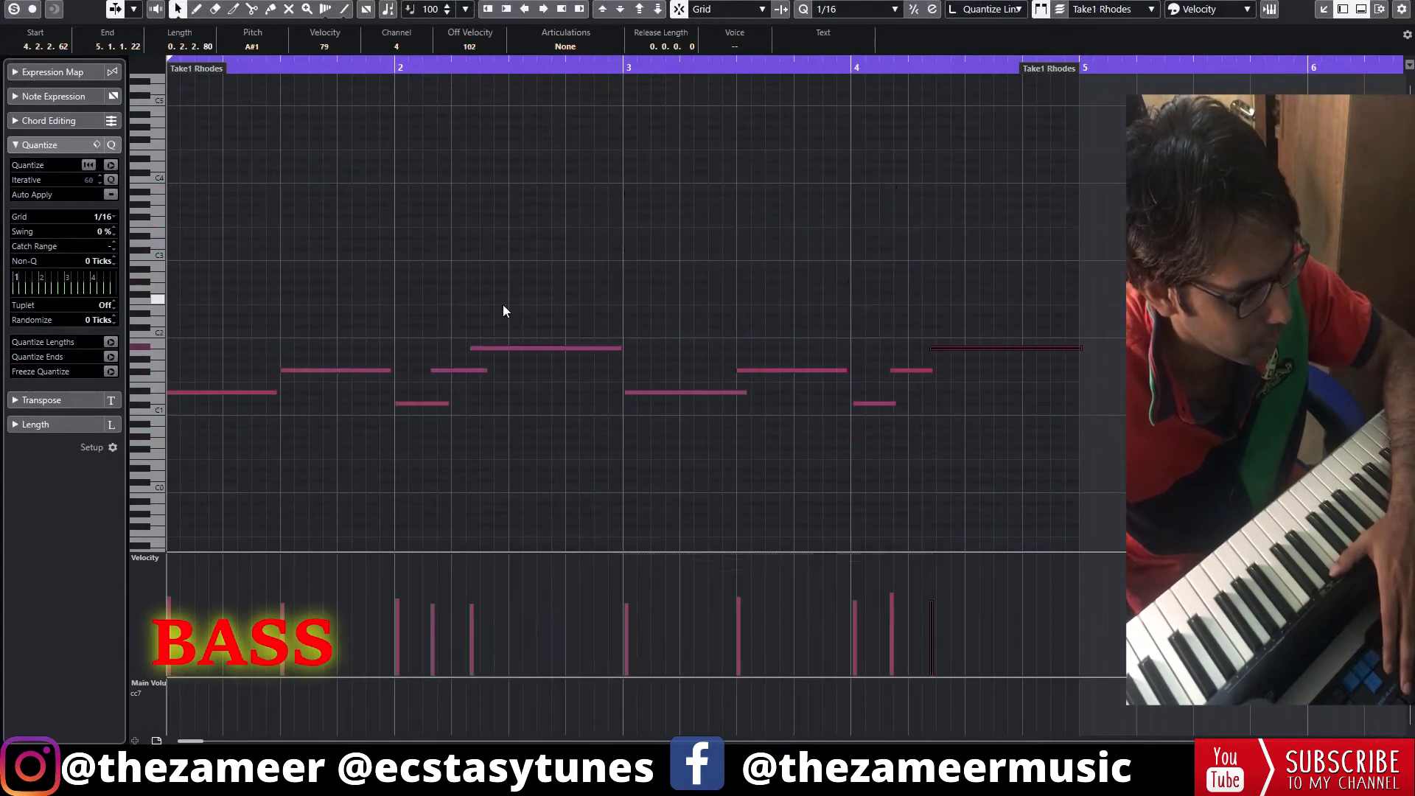
left_click(741, 335)
key("space")
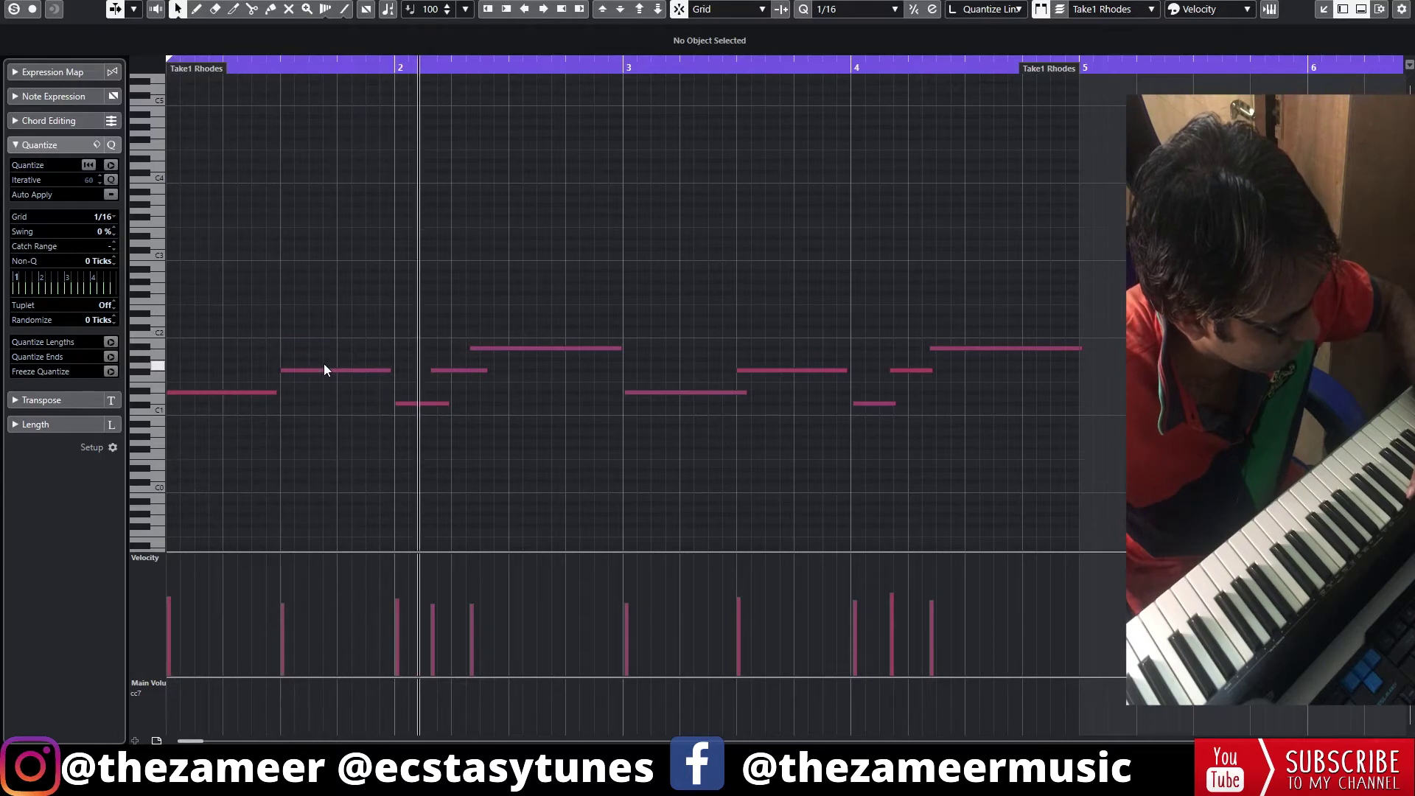
Step: Shorten the first bass note of bar 2 to meet the next note and set the quantize grid to 1/8 Triplet
left_click_drag(448, 404, 428, 400)
left_click(829, 13)
left_click(879, 71)
left_click_drag(391, 68, 417, 100)
left_click(795, 444)
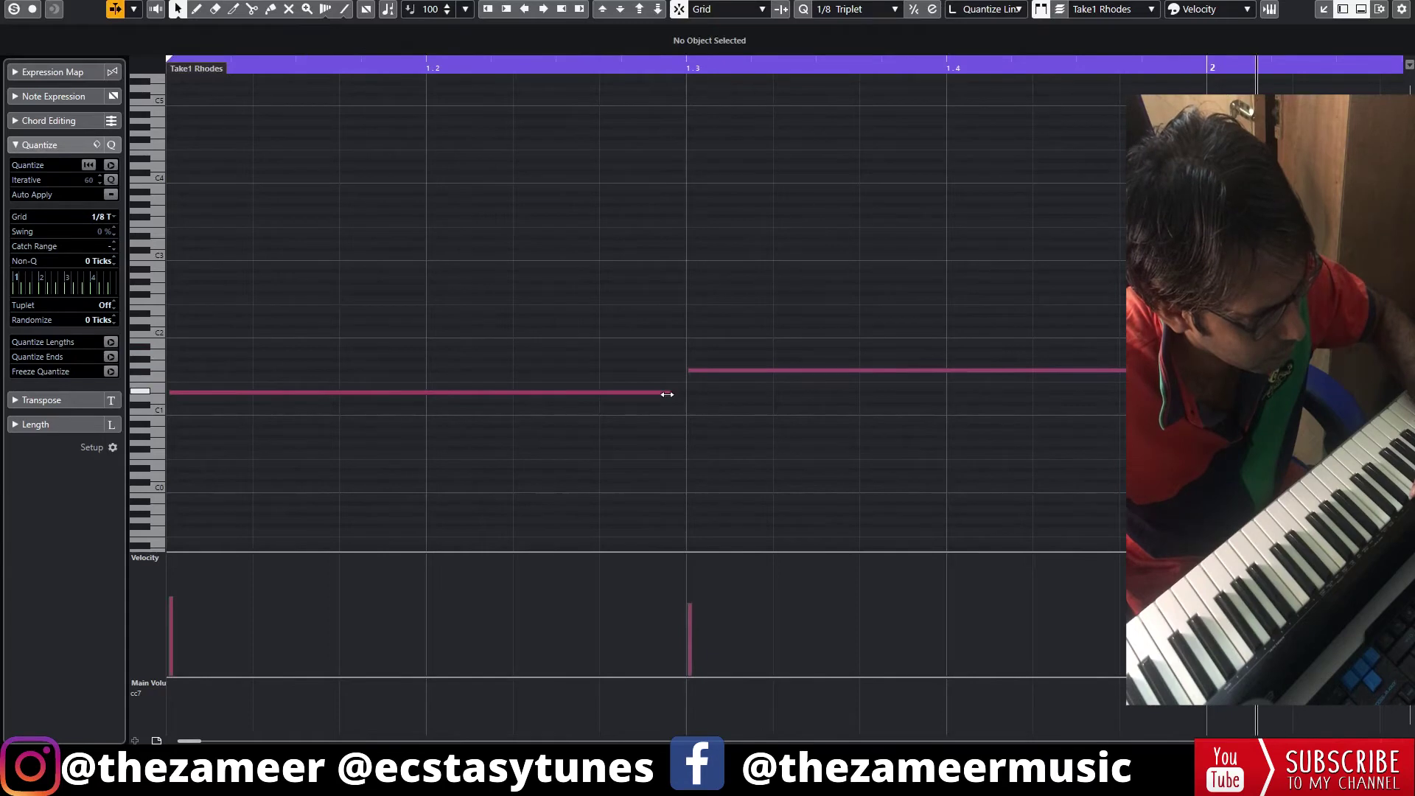
Step: Lengthen the first bass note to end at beat 1.3 and tighten the two notes in bar 3 against each other
left_click_drag(668, 389, 686, 397)
key("g")
key("g")
key("g")
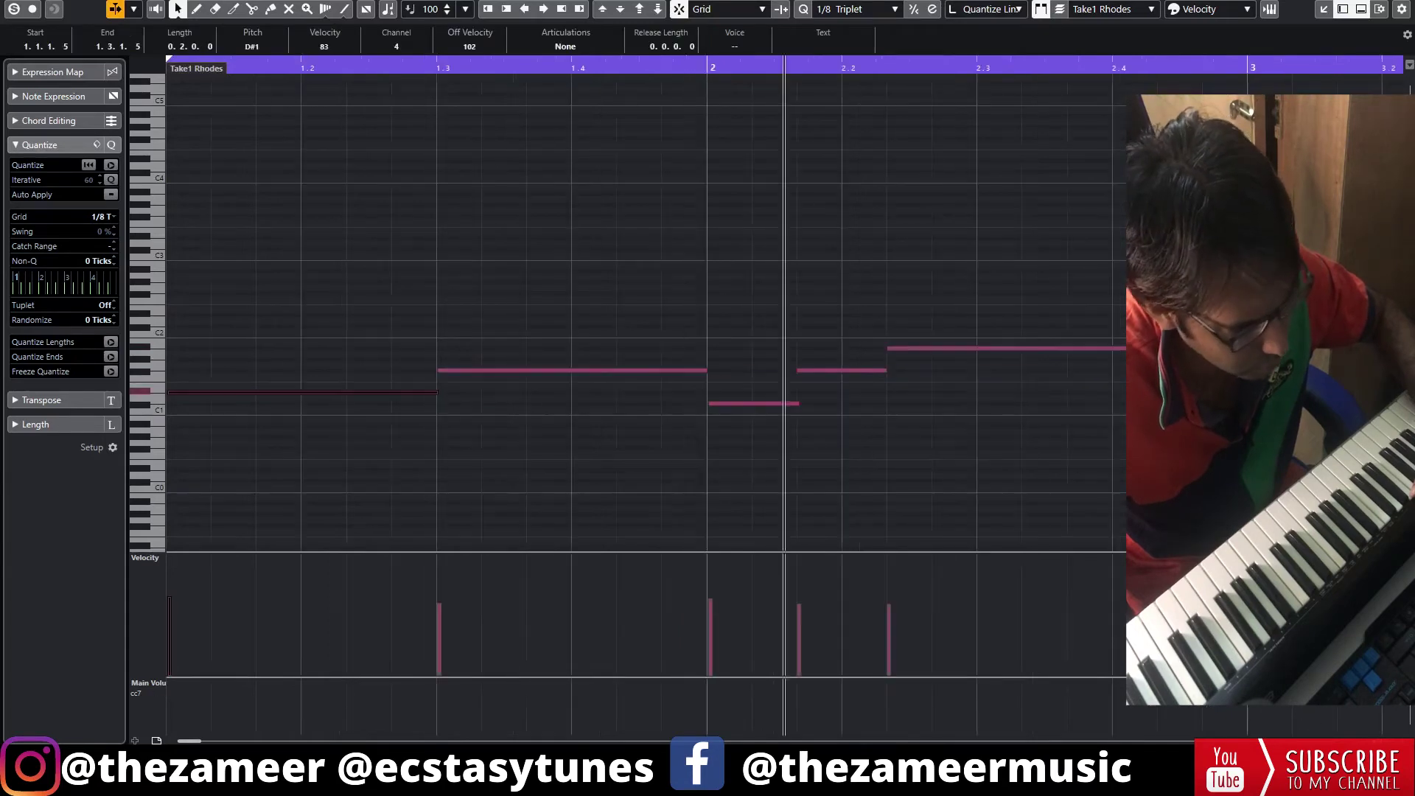
left_click(580, 424)
left_click_drag(514, 416, 514, 413)
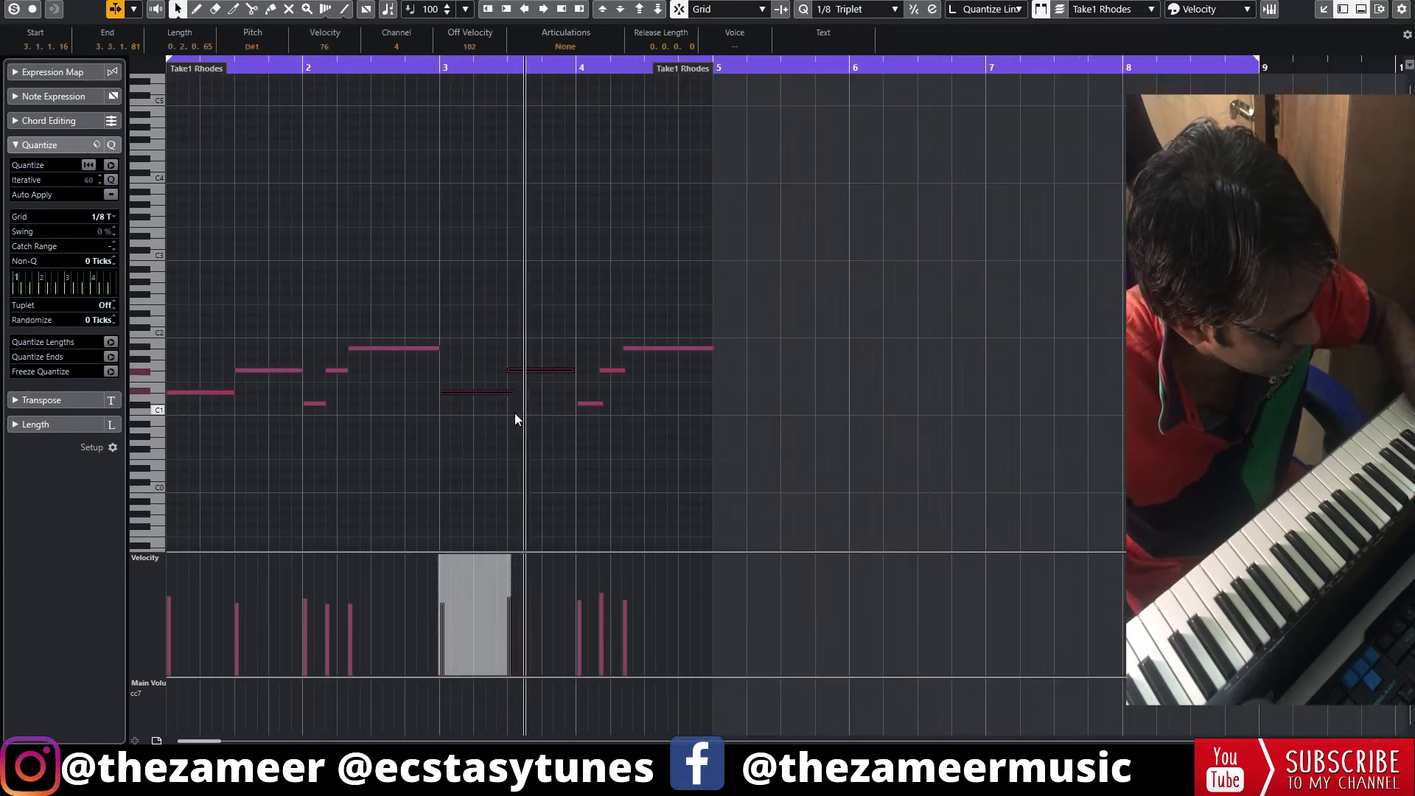
left_click(618, 379)
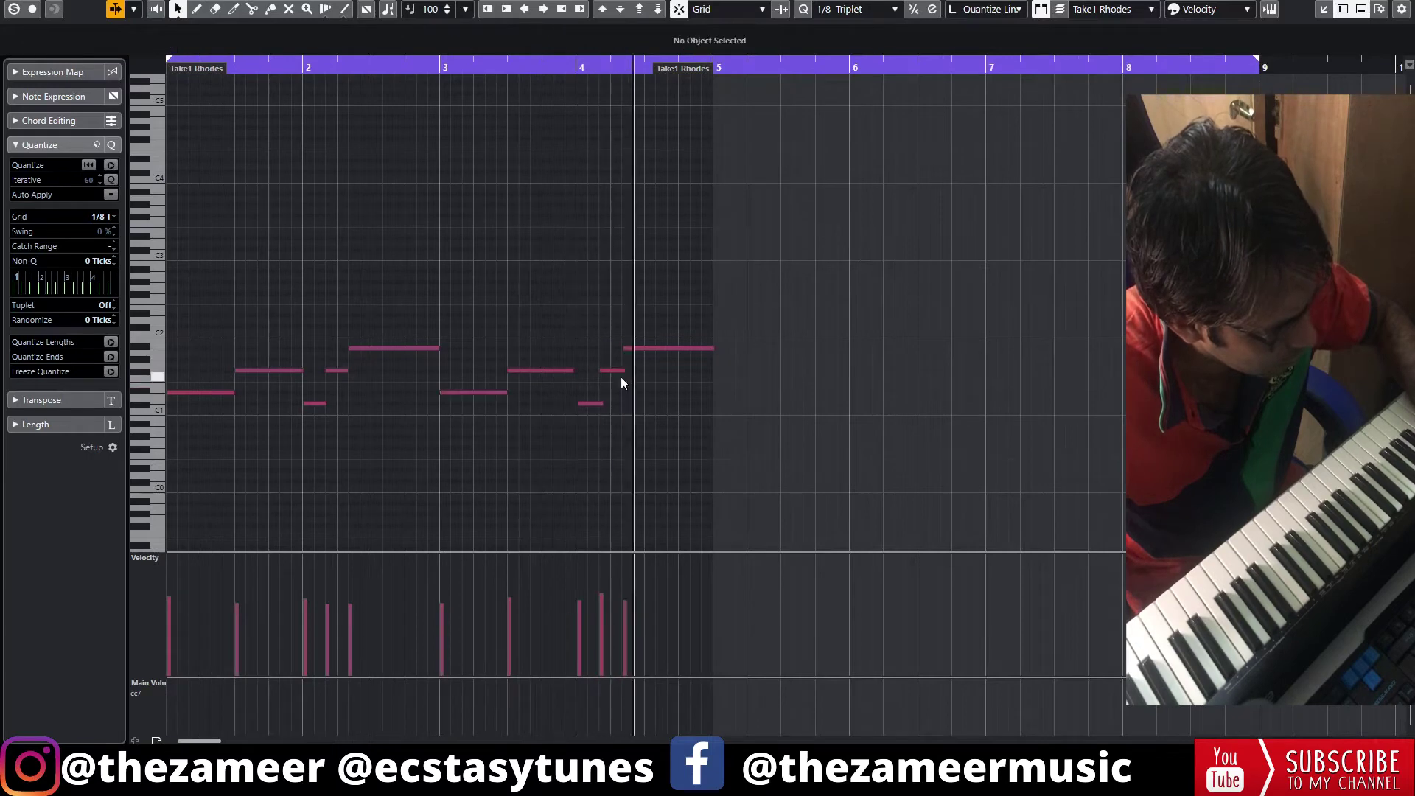
Step: Quantize the bass notes in bar 4 to the 1/8 Triplet grid
left_click_drag(631, 333, 619, 432)
key("q")
left_click_drag(593, 356, 604, 422)
key("q")
left_click(605, 520)
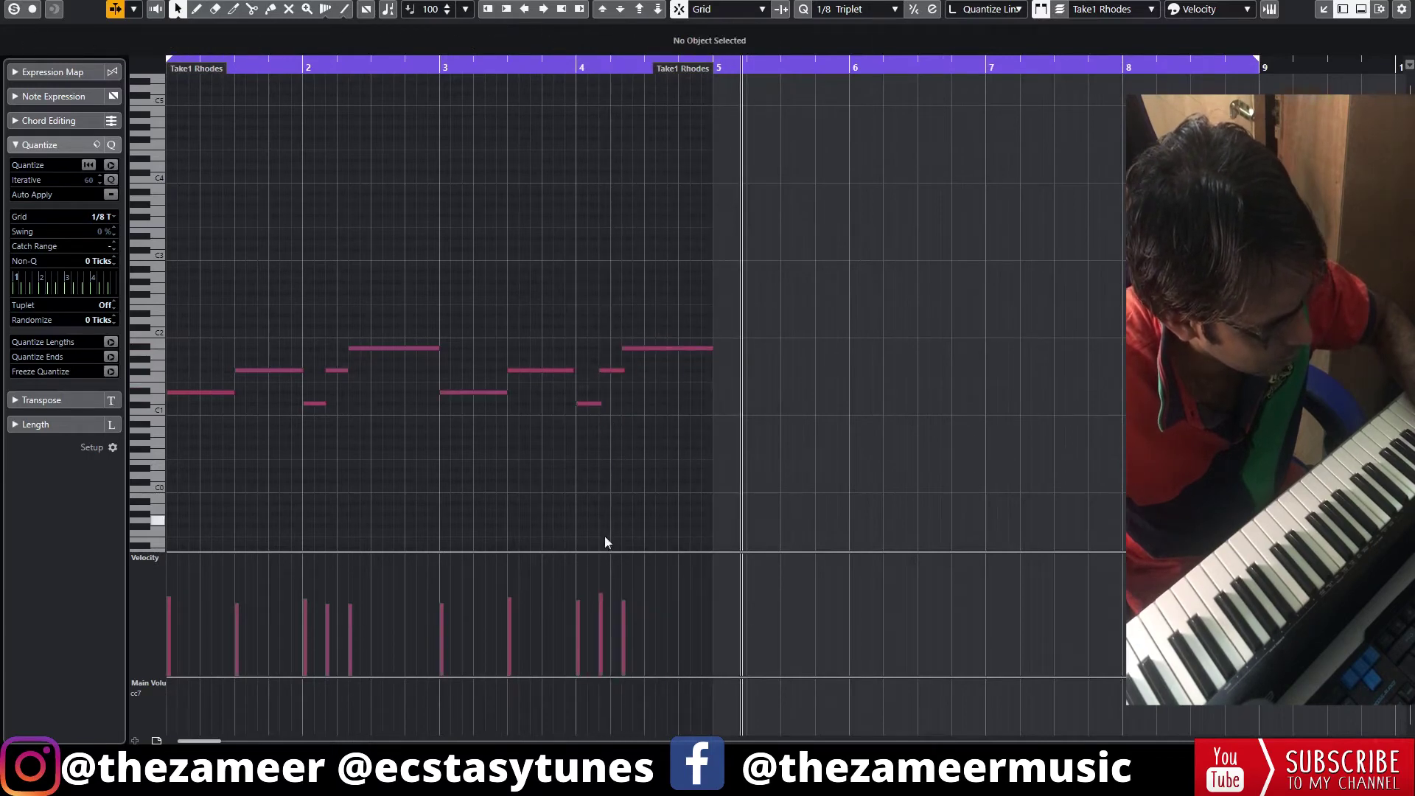
Step: Lower the velocities of the short bass notes in bars 2 and 4 and close the note editor
left_click(603, 608)
left_click_drag(304, 617, 361, 612)
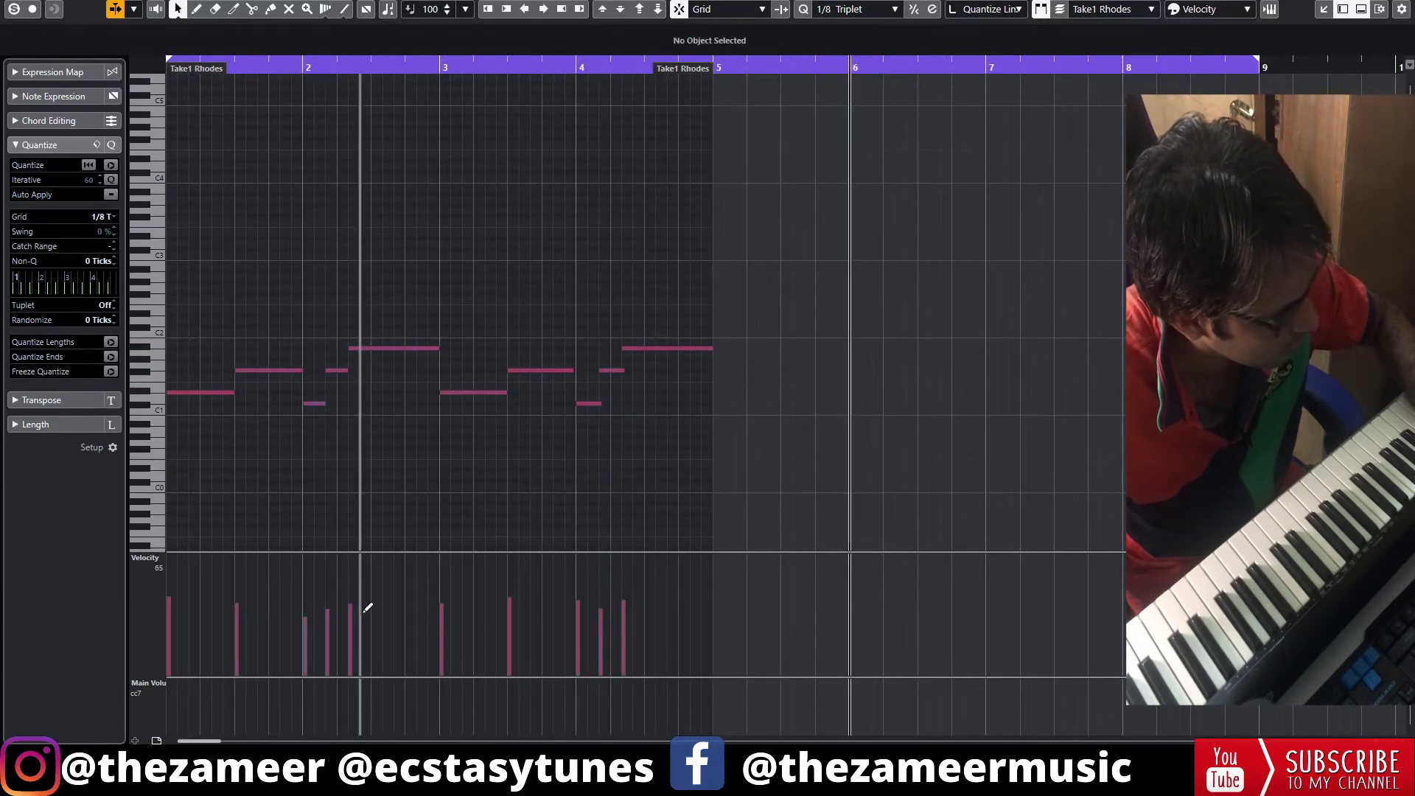
key("space")
key("Return")
Step: Repeat the bass part into bars 5 to 8 on the Bass track
left_click(604, 299)
key("ctrl+alt+e")
left_click_drag(499, 206, 558, 268)
left_click(558, 269)
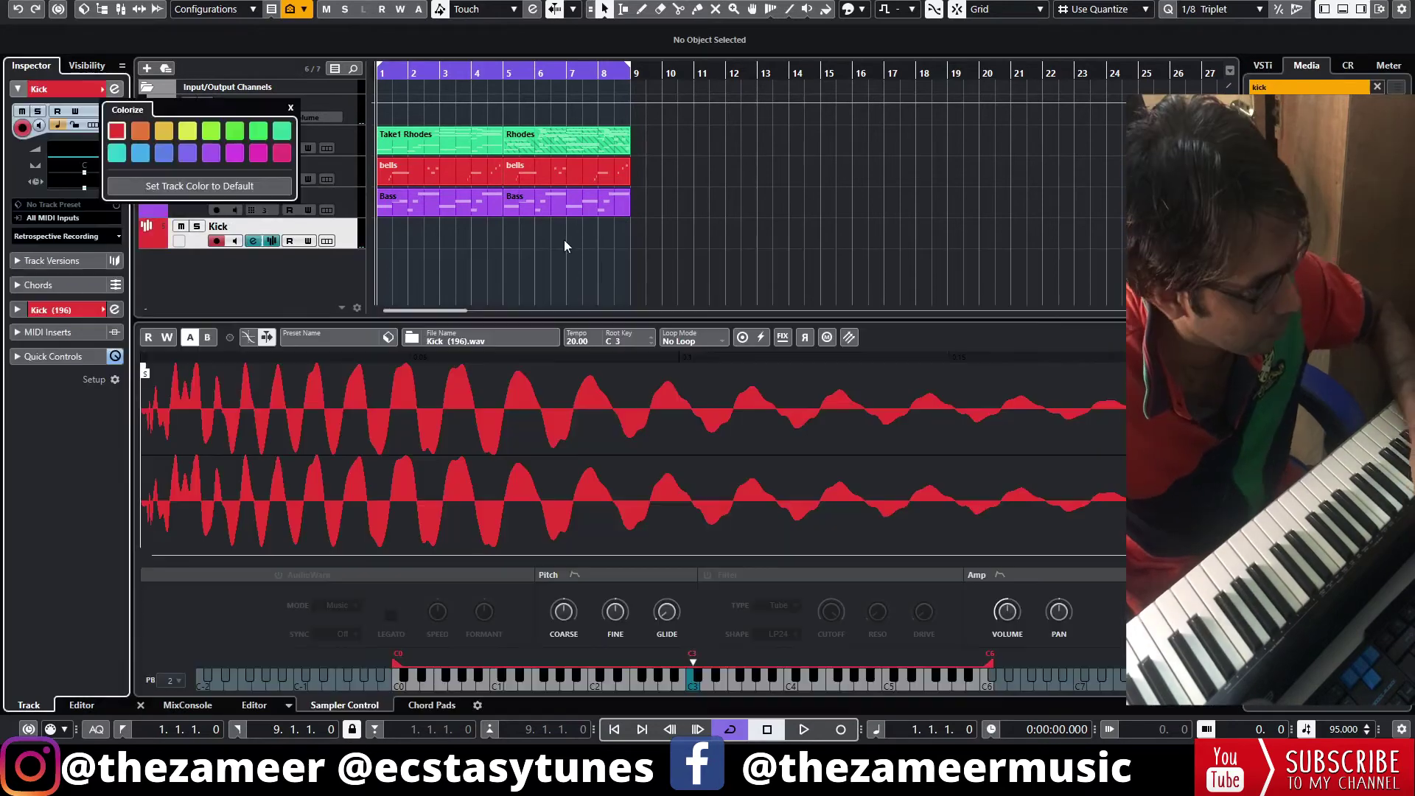
Step: Record a kick pattern on the Kick sampler track over the existing parts
left_click(564, 246)
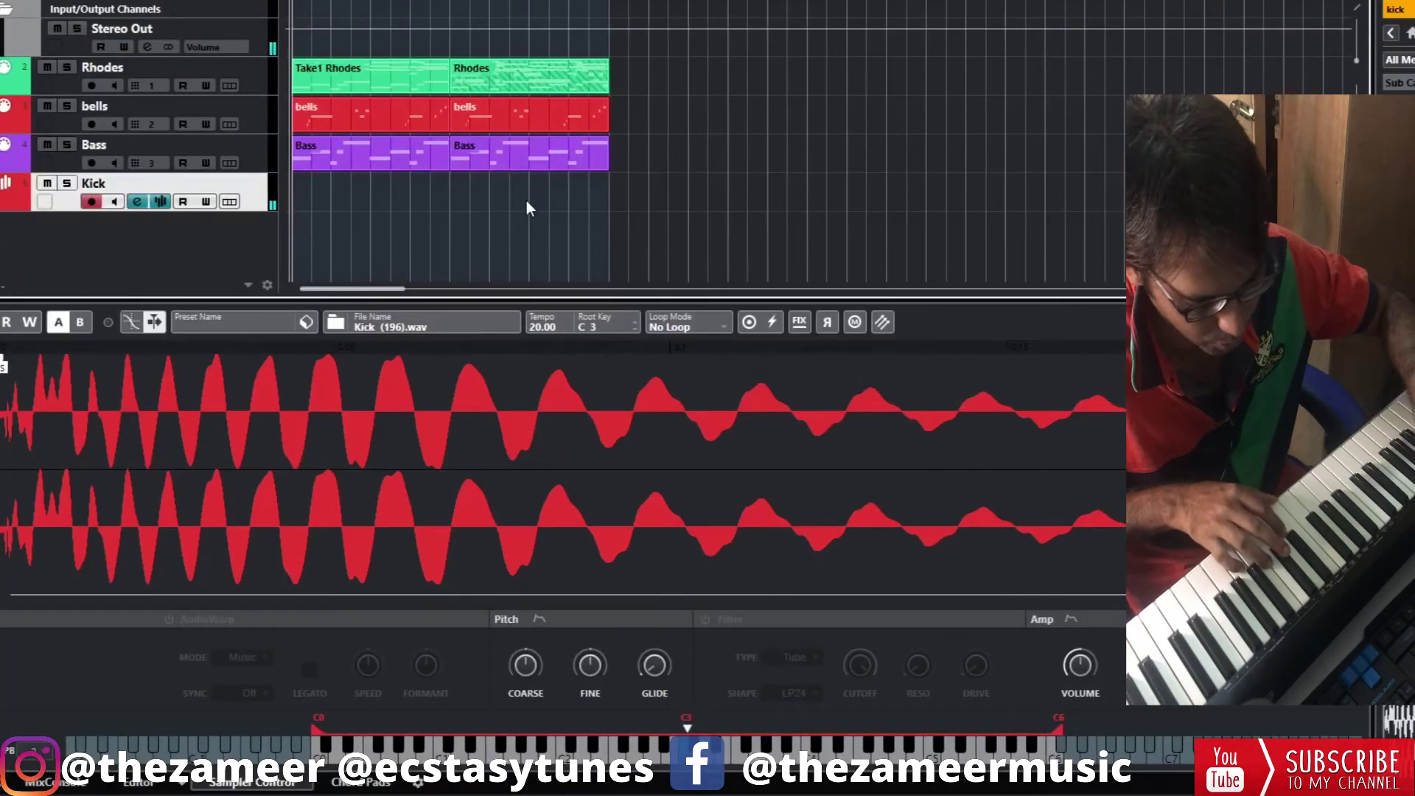
key("KP_Multiply")
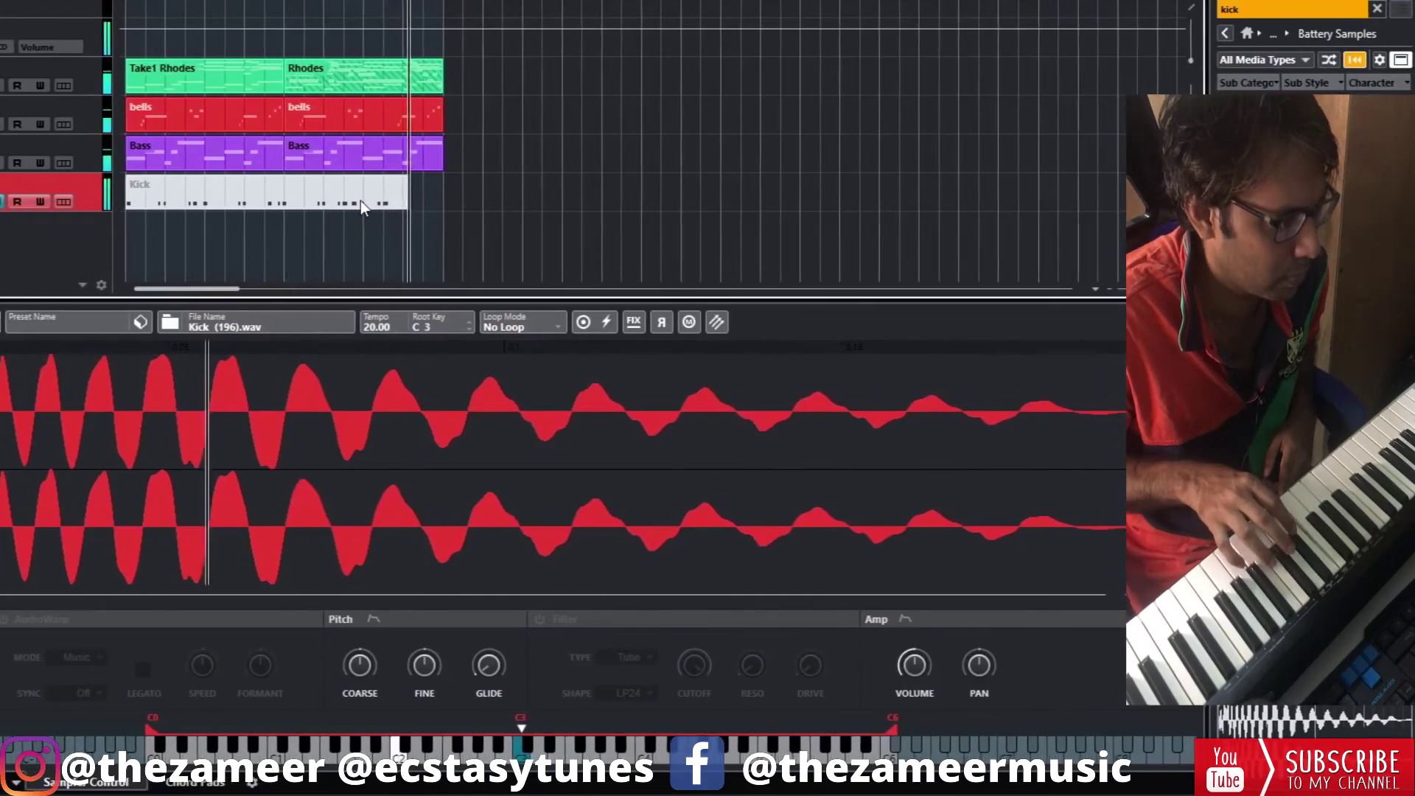
key("space")
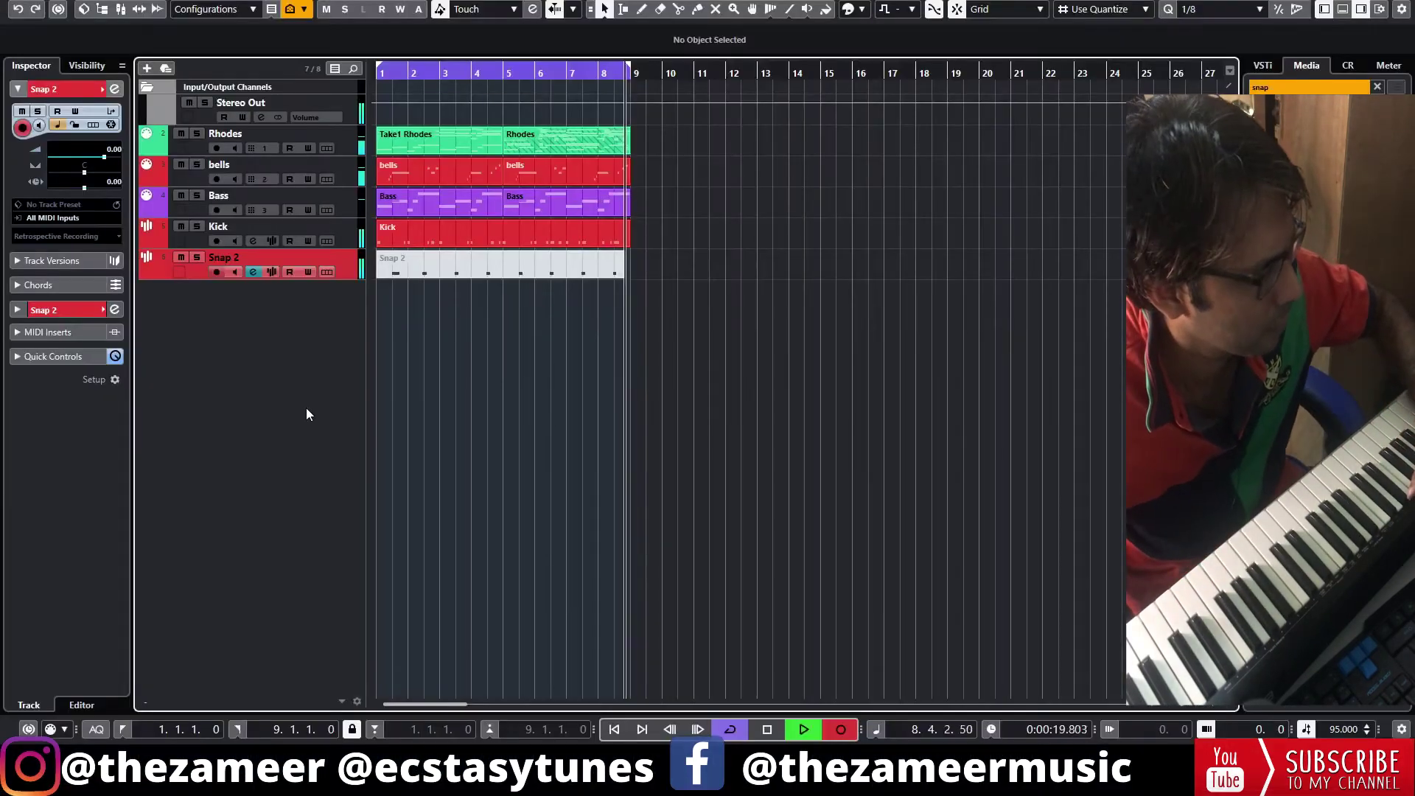
Step: Finish recording the snap pattern at the end of bar 8 and open the Snap 2 part for editing
key("space")
left_click(211, 330)
double_click(229, 226)
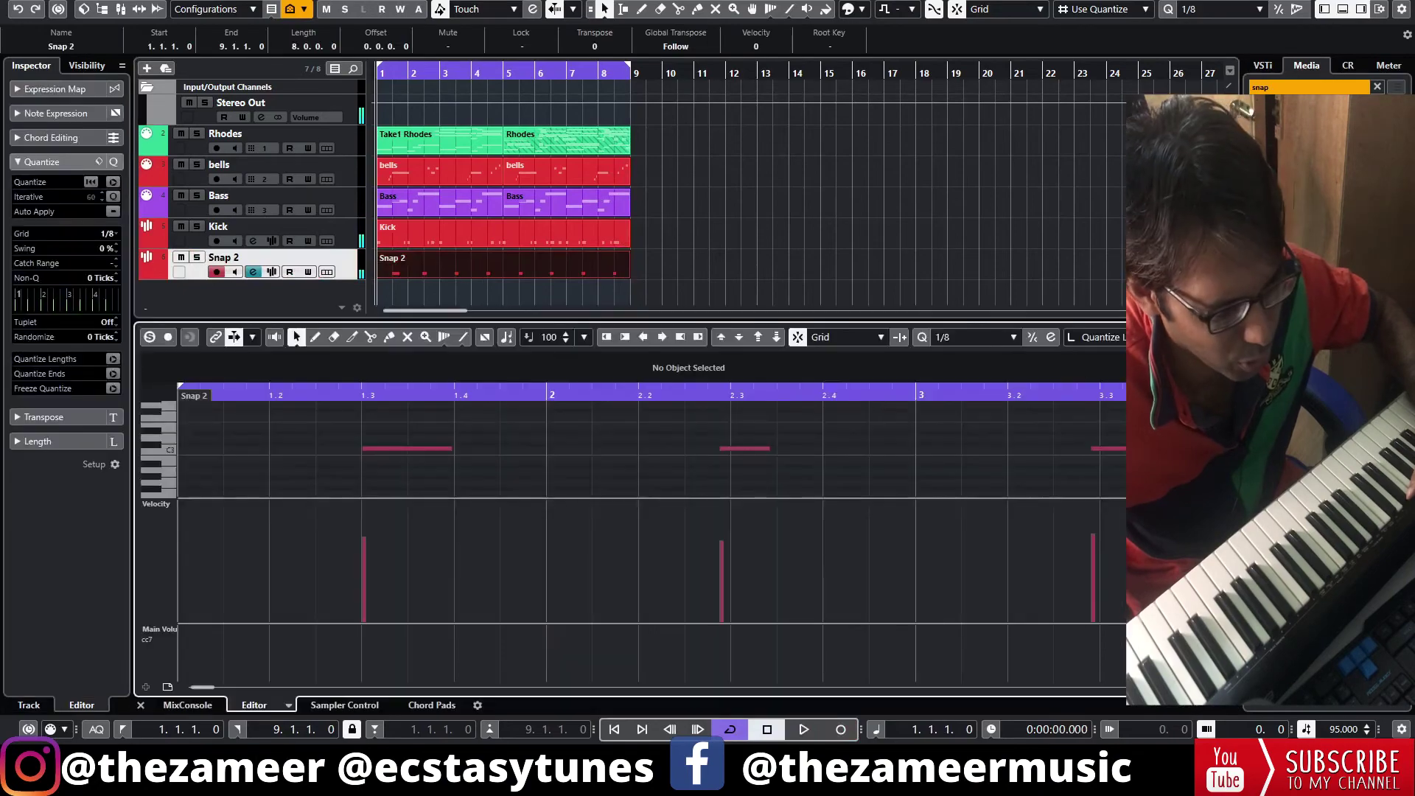
Step: Quantize all the Snap 2 notes to 1/8, set the quantize swing to 16 %, and close the note editor
key("Return")
key("ctrl+a")
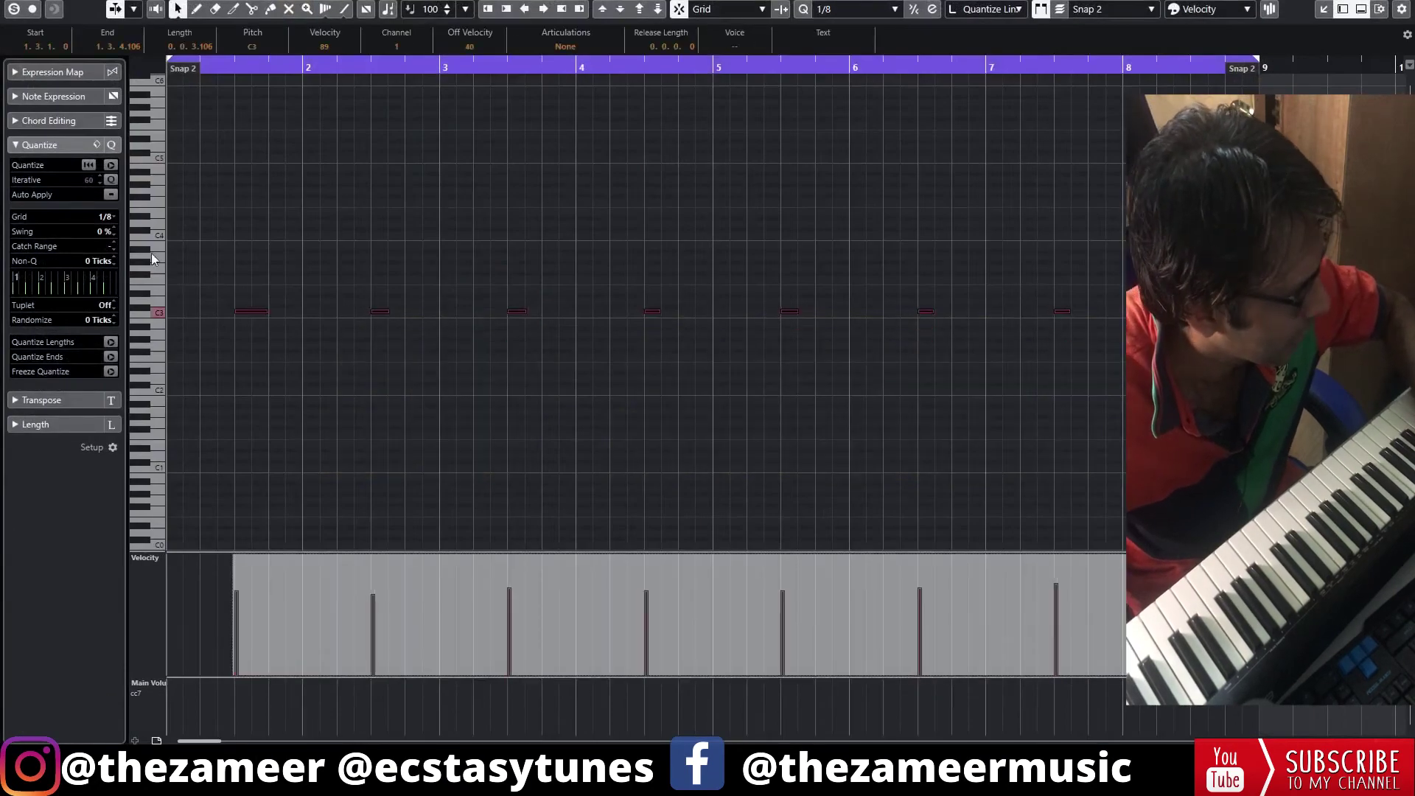
left_click(590, 235)
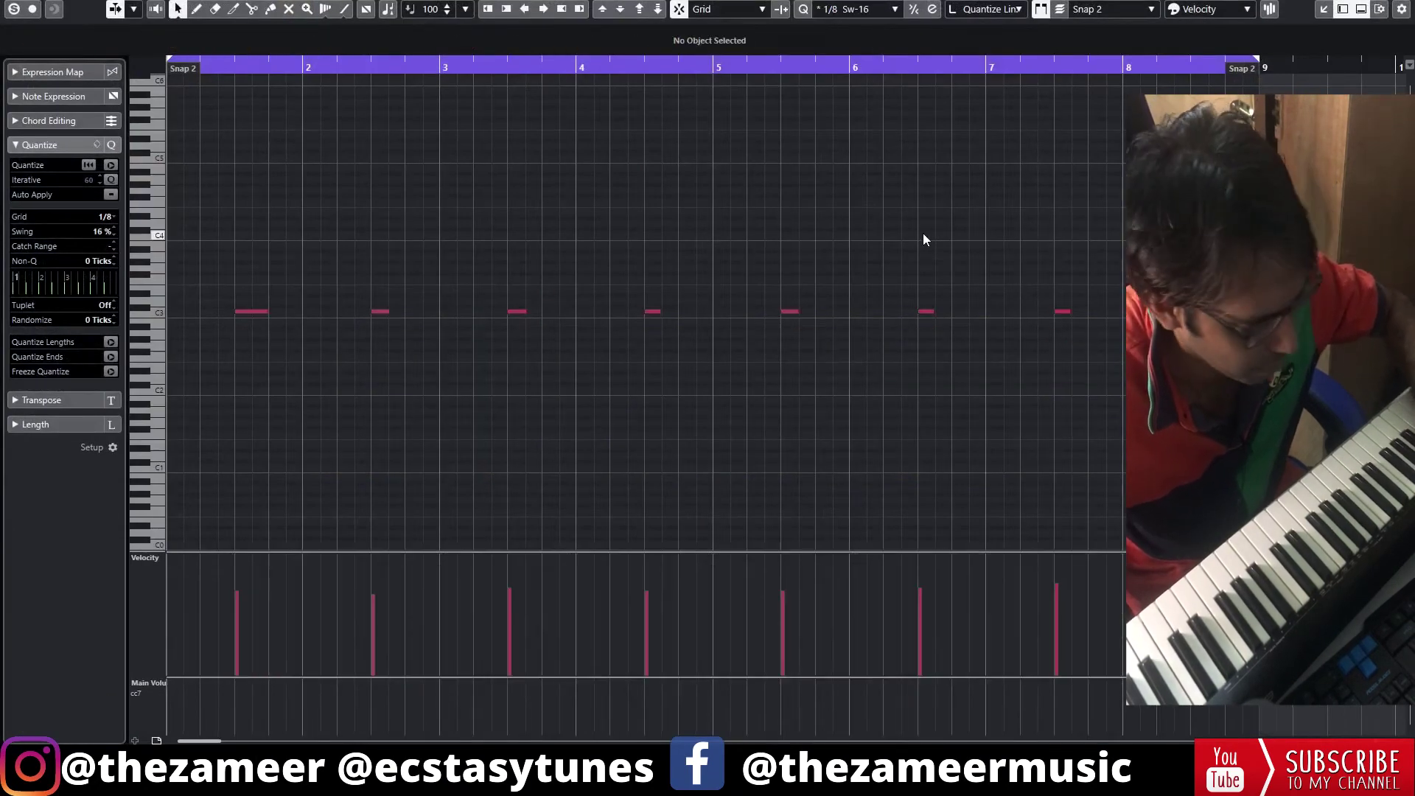
key("Return")
key("Return")
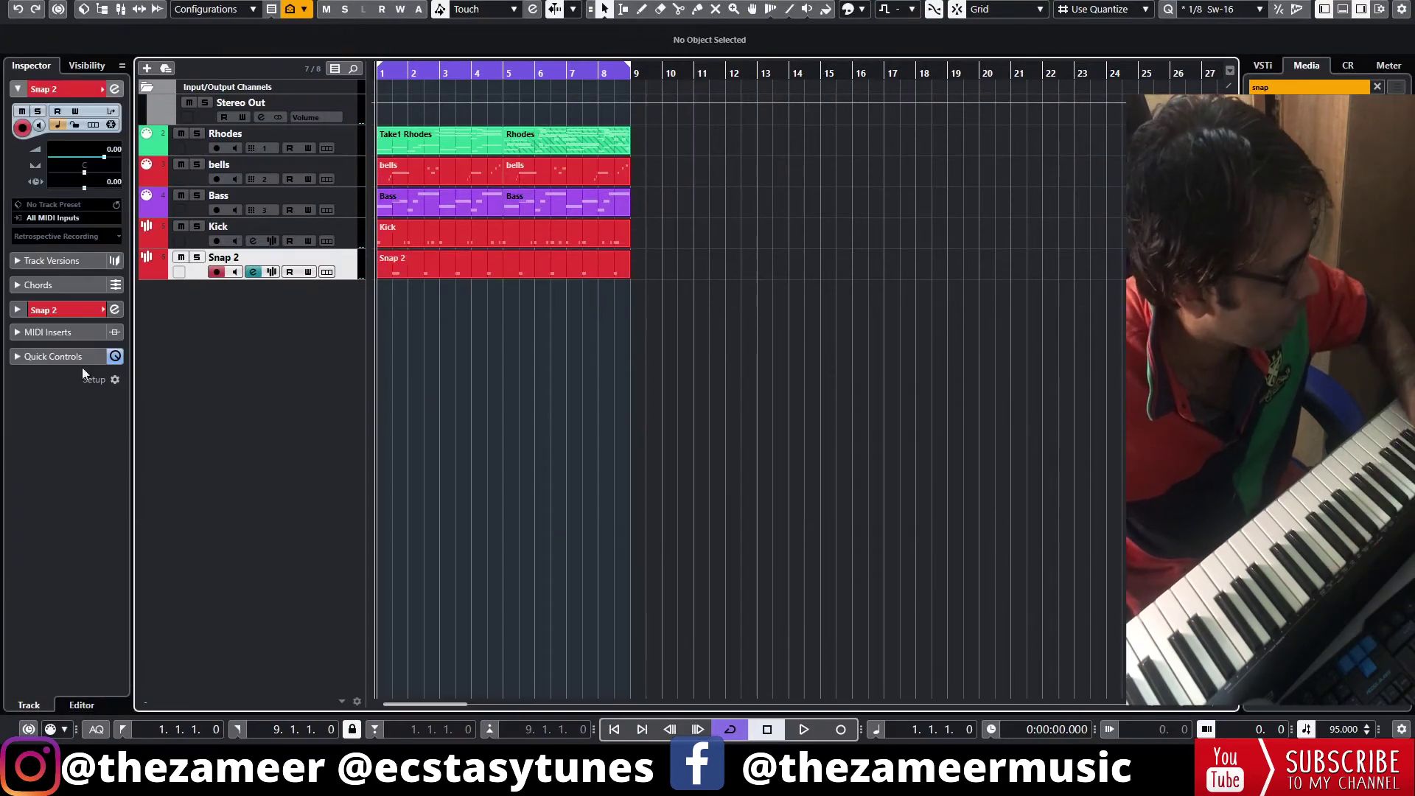
Step: Send the Snap 2 track to the verb FX channel at a level of -12.6 while playing the arrangement
left_click(71, 310)
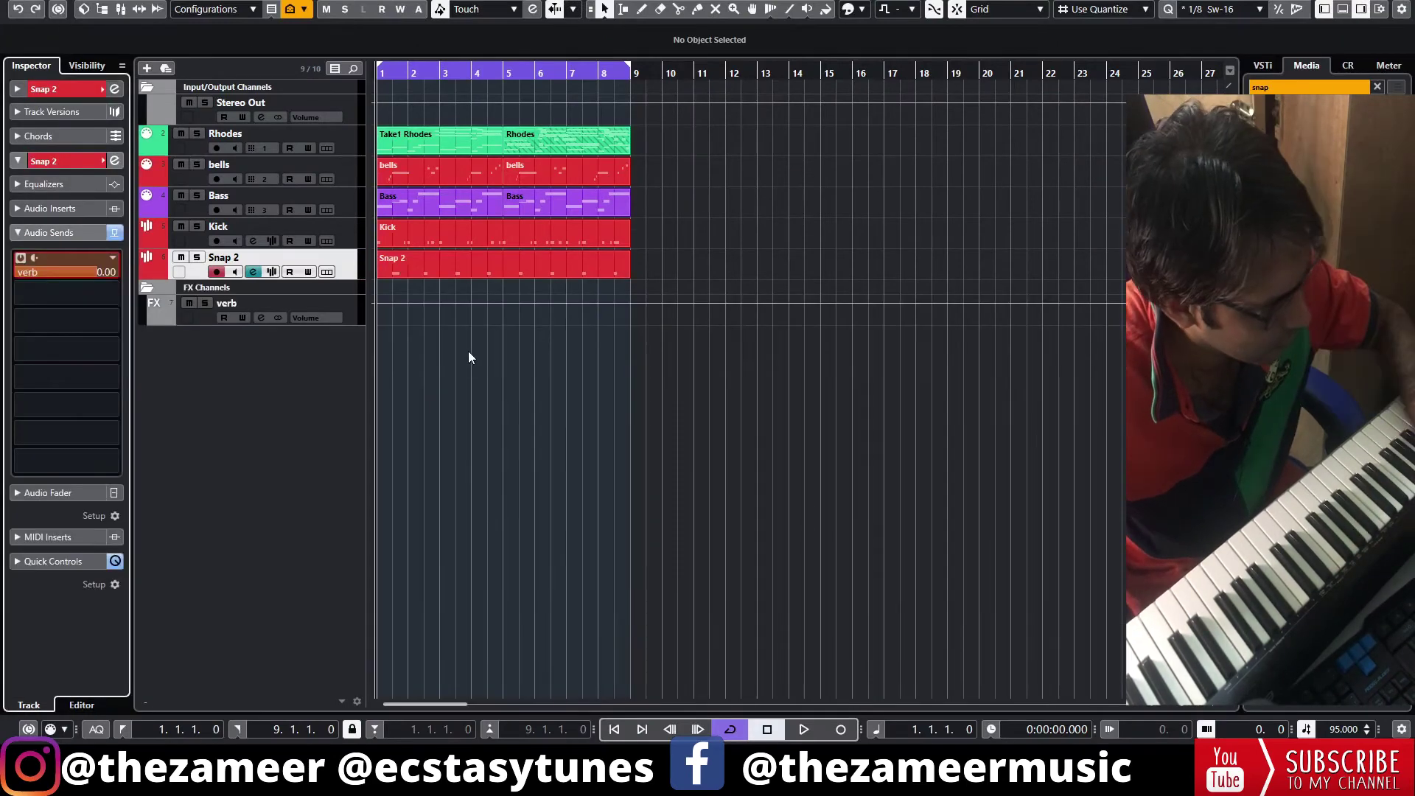
key("space")
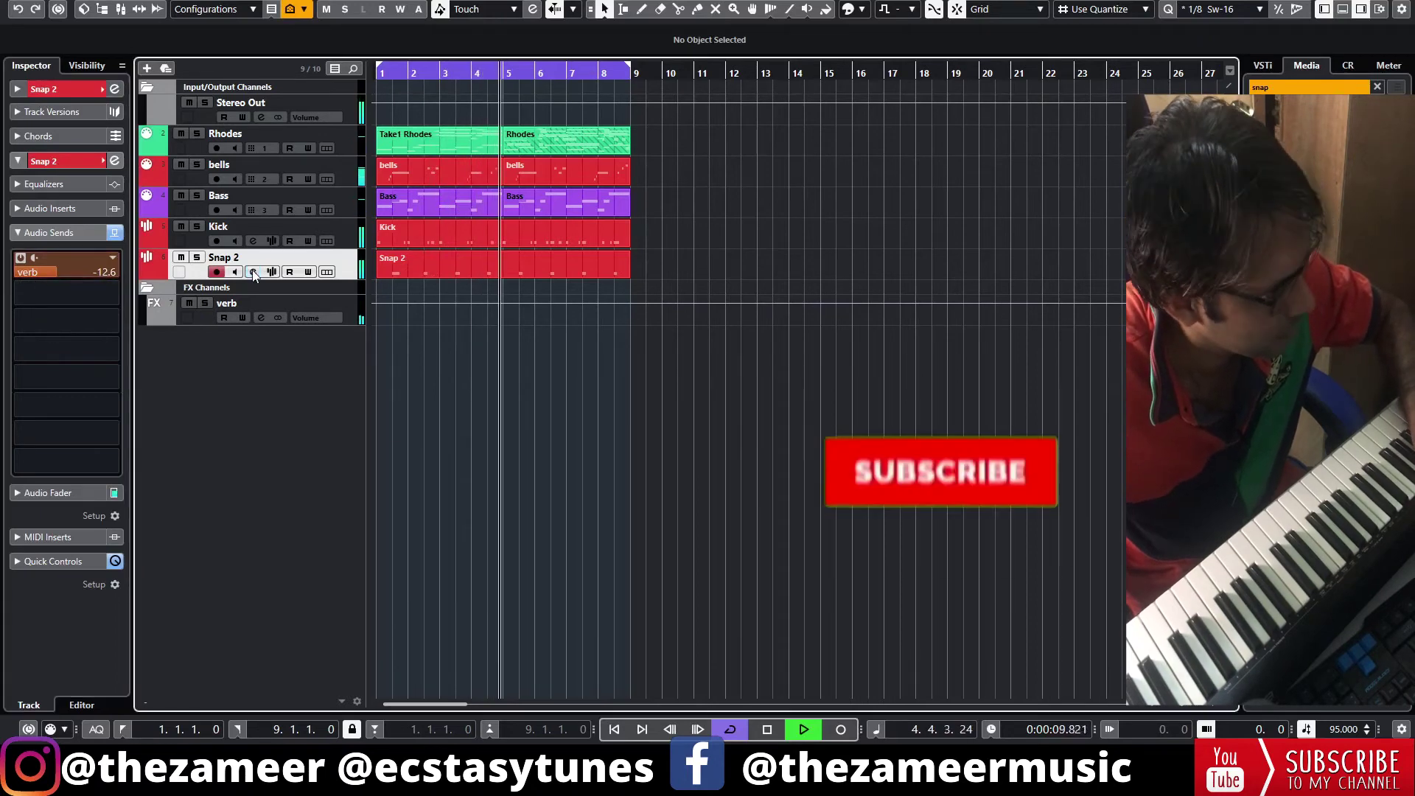
key("space")
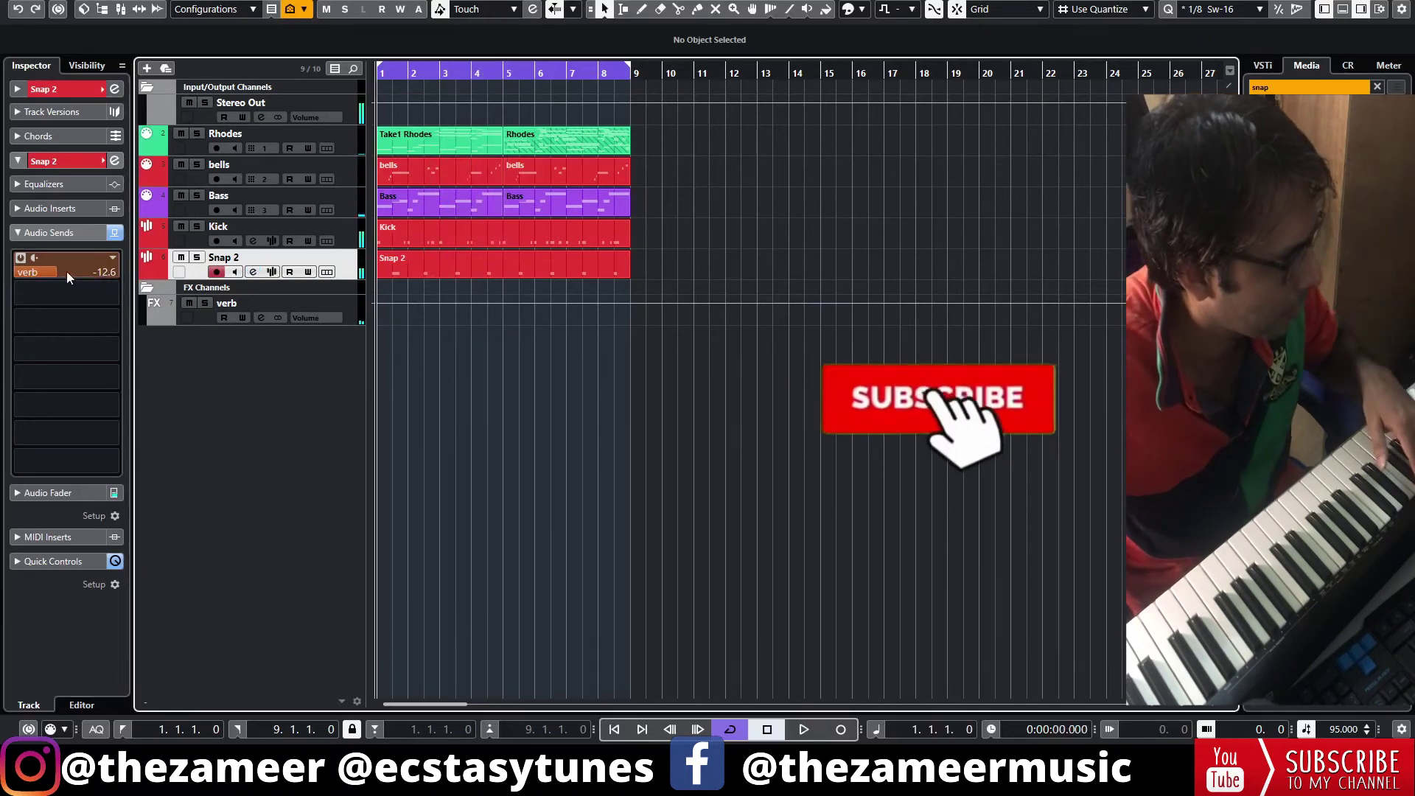
Step: Set the REVelation pre-delay on the verb channel to 59.7 ms during playback and bring up the channel's volume setting
left_click(185, 321)
left_click(55, 167)
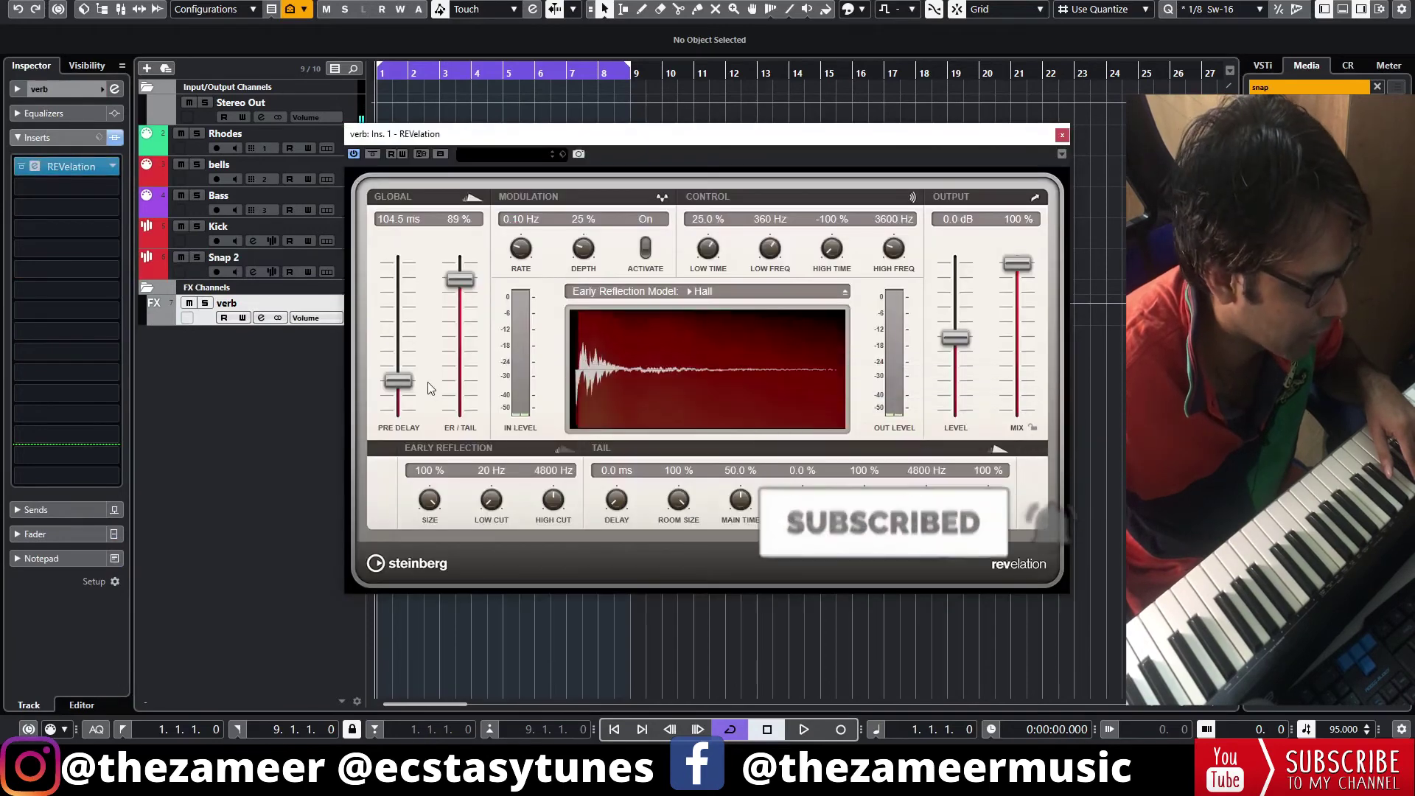
key("space")
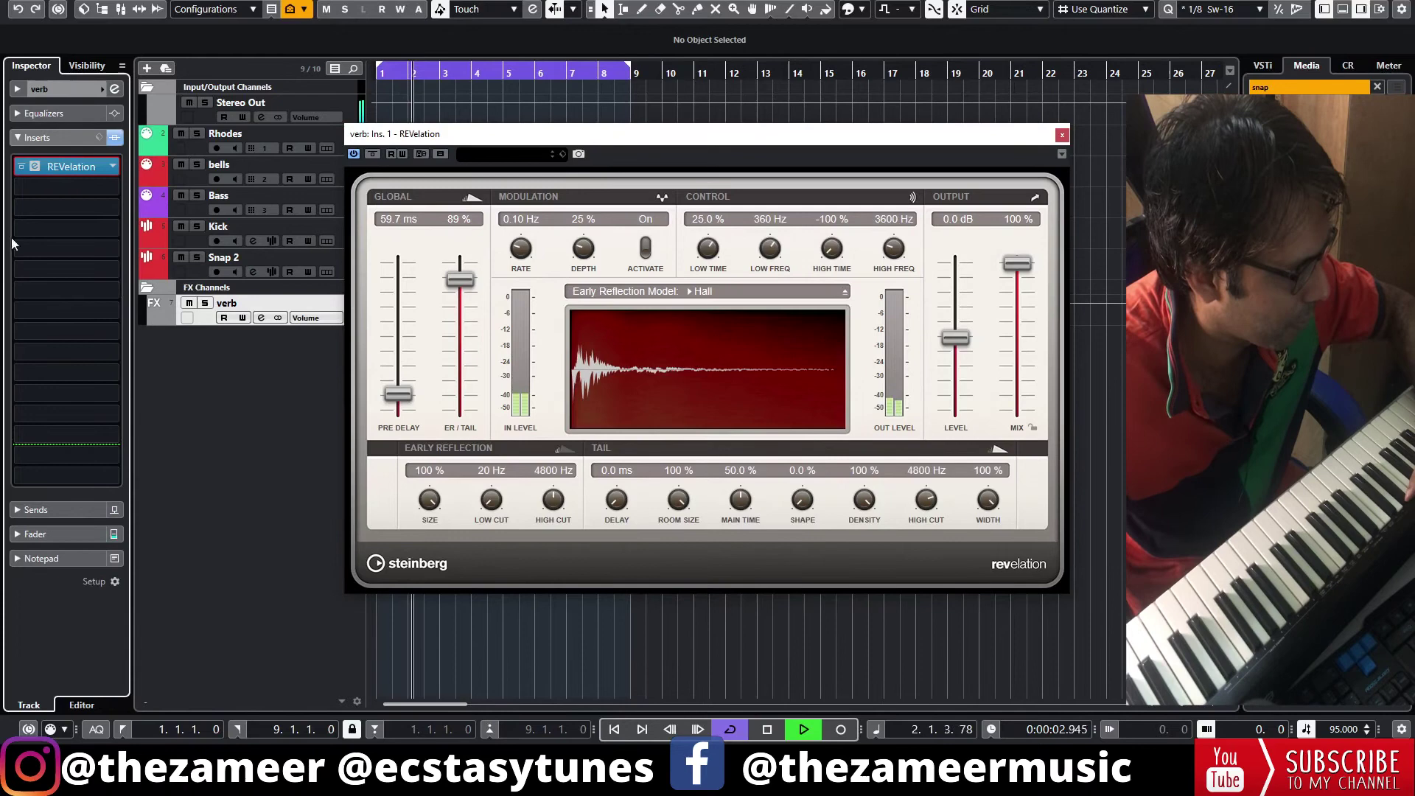
left_click(1062, 135)
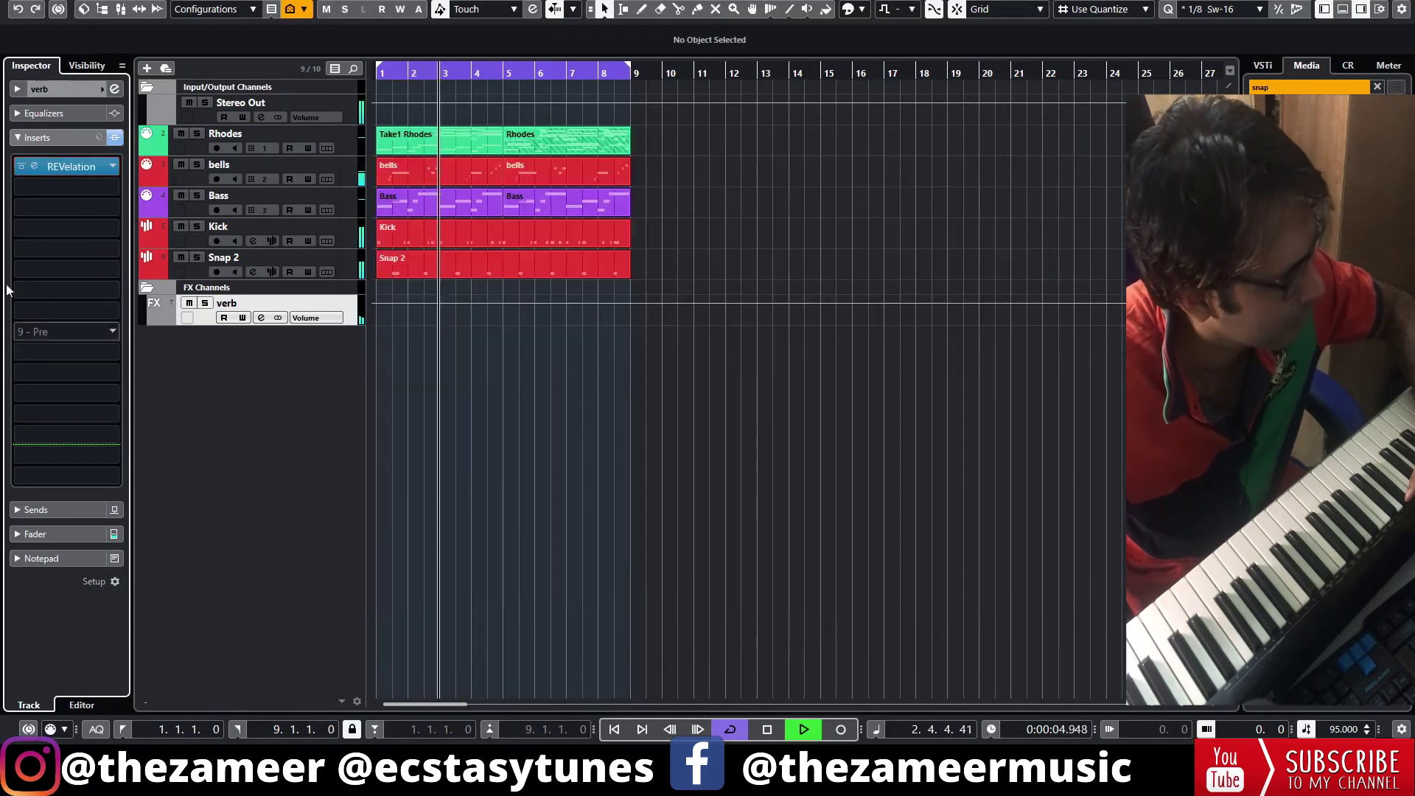
left_click(64, 94)
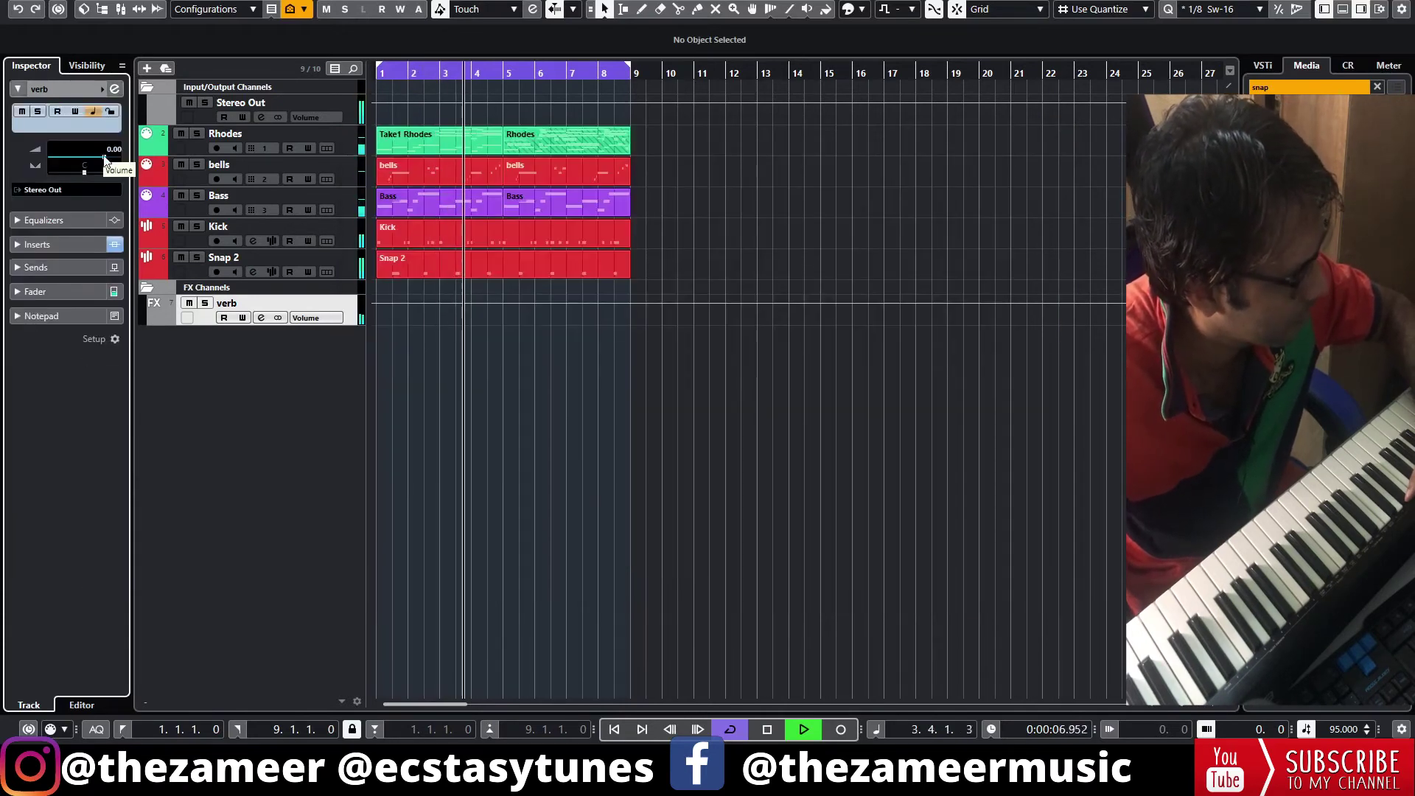
Step: Show the Snap 2 track's basic settings and set its volume to -6.22 during playback
left_click(298, 263)
left_click(90, 165)
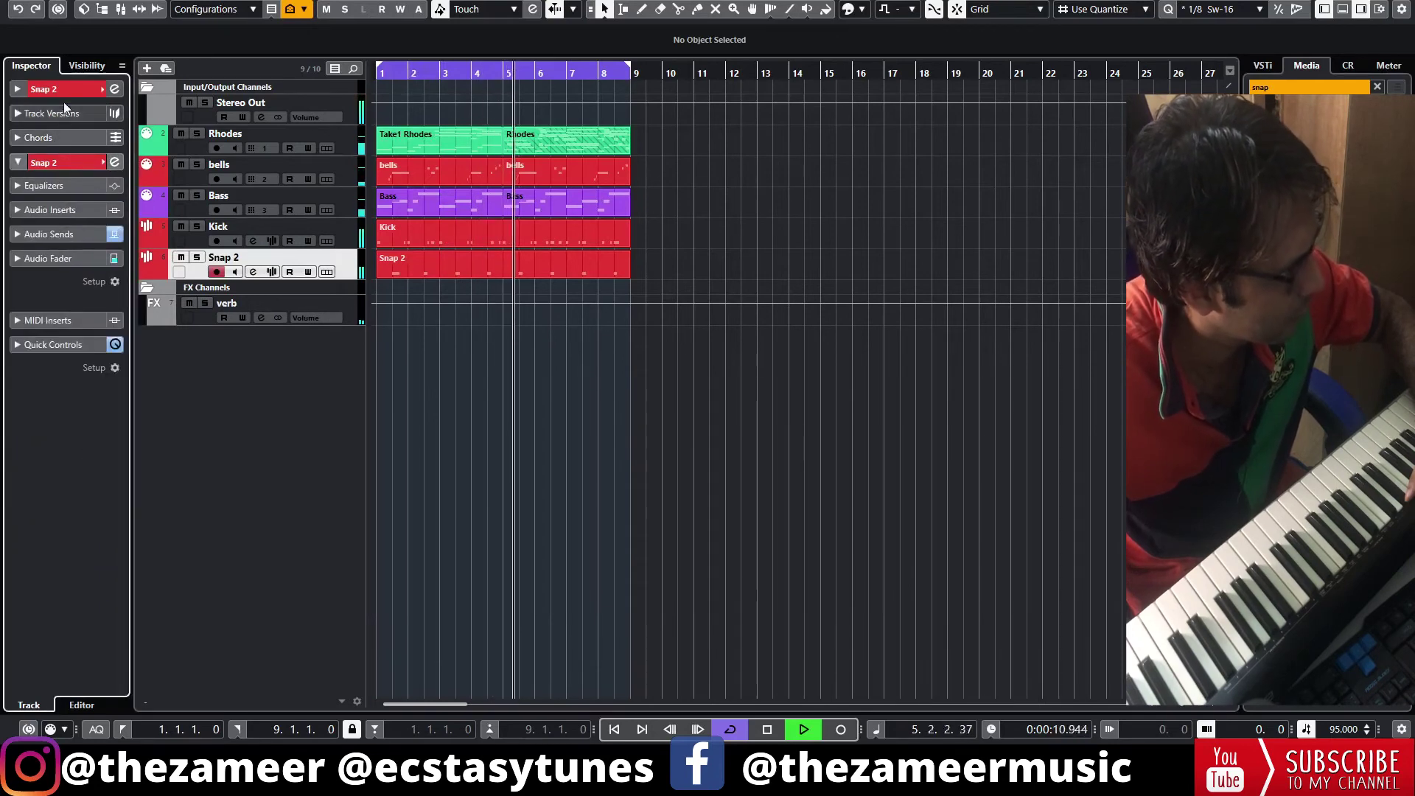
left_click(71, 163)
left_click_drag(91, 161, 87, 161)
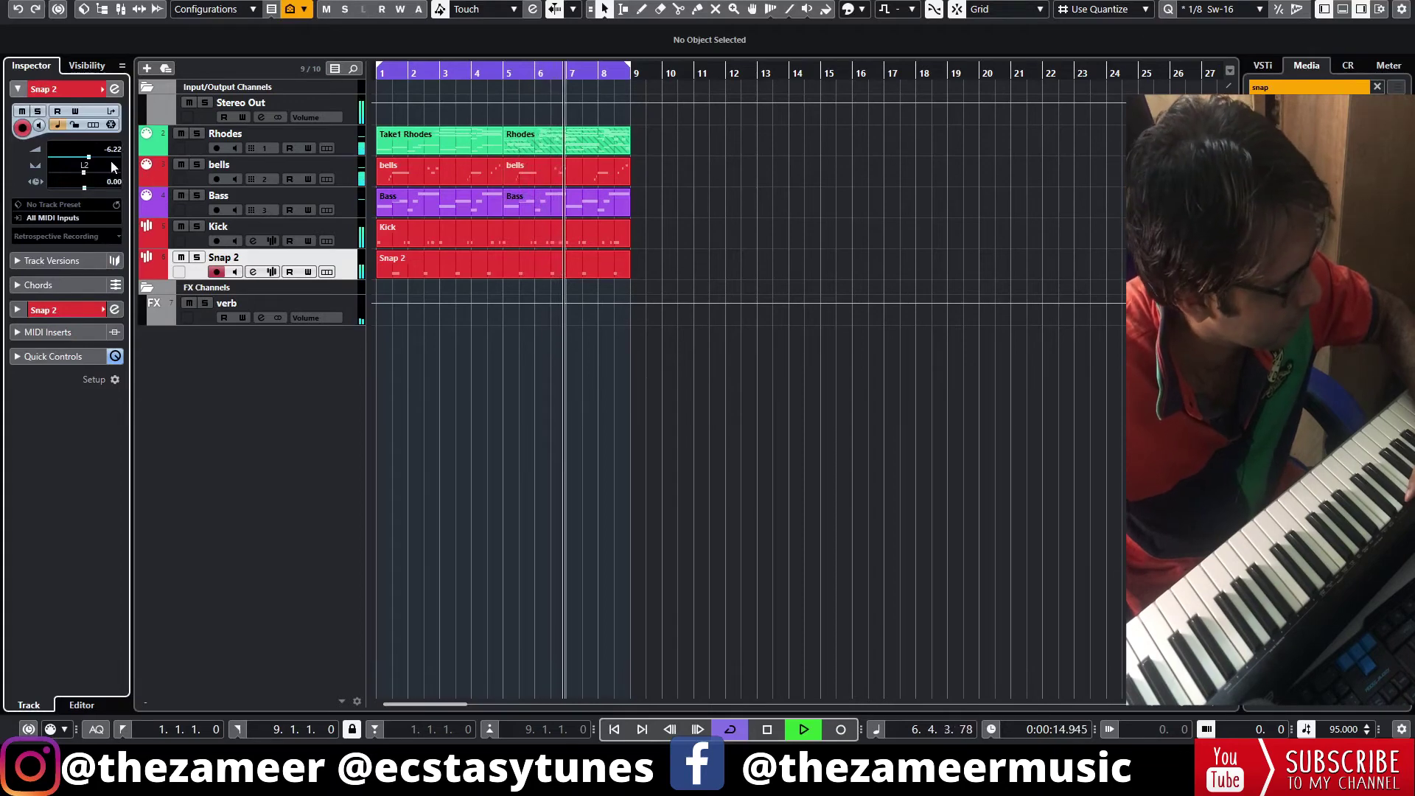
left_click(775, 363)
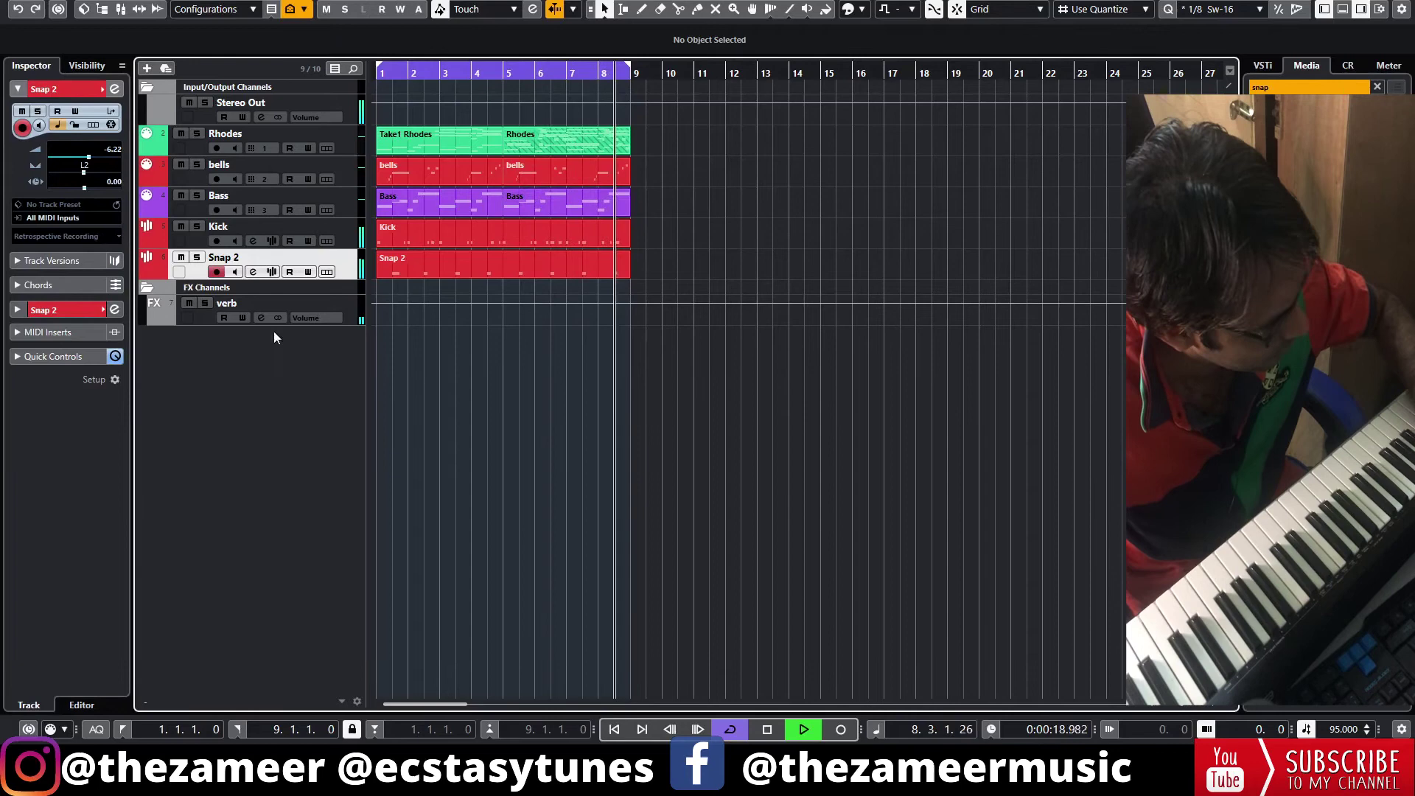
Step: Collapse the FX Channels folder, find a hihat sample in the media library and load 04 BBL HIHAT.wav into a new HIHAT sampler track
left_click(167, 302)
left_click(148, 288)
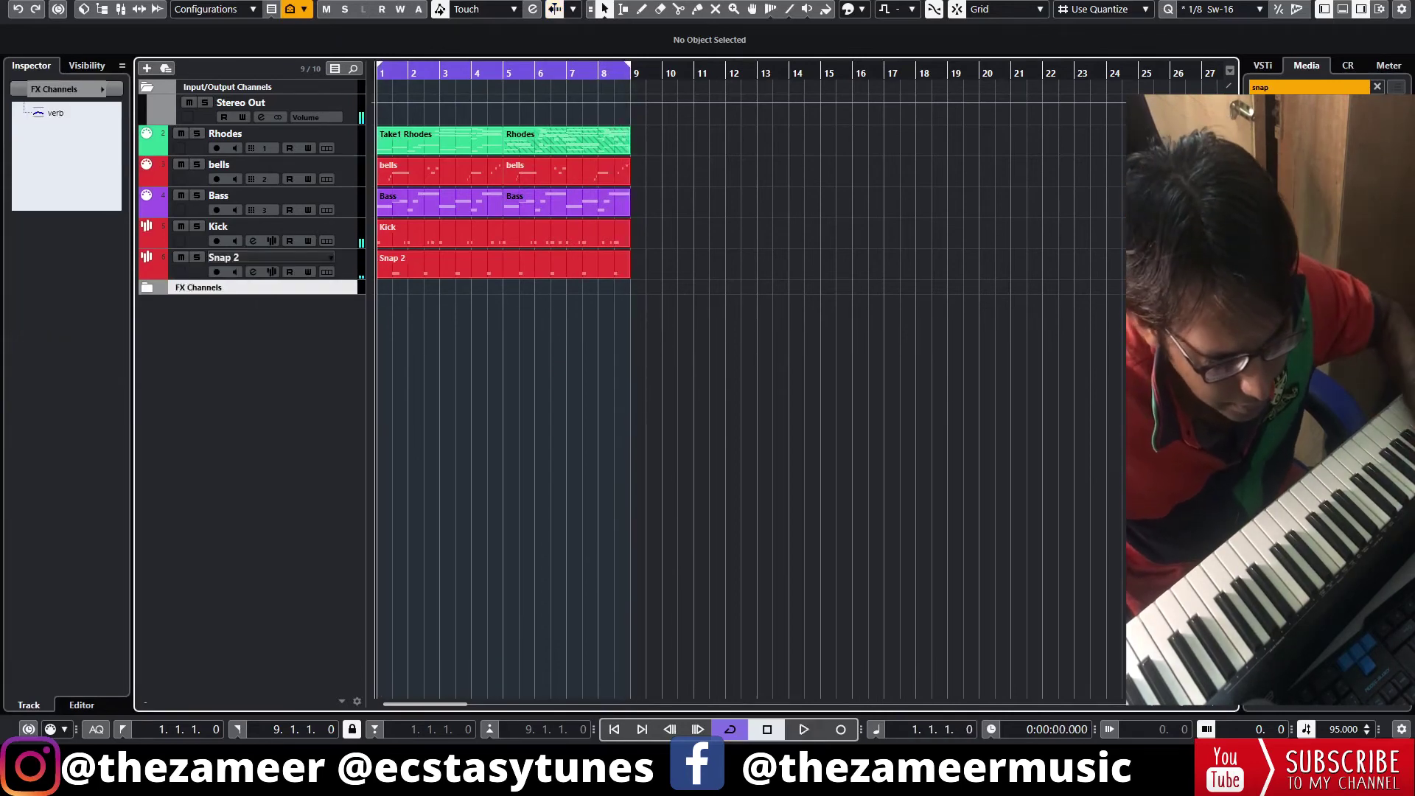
left_click(1285, 88)
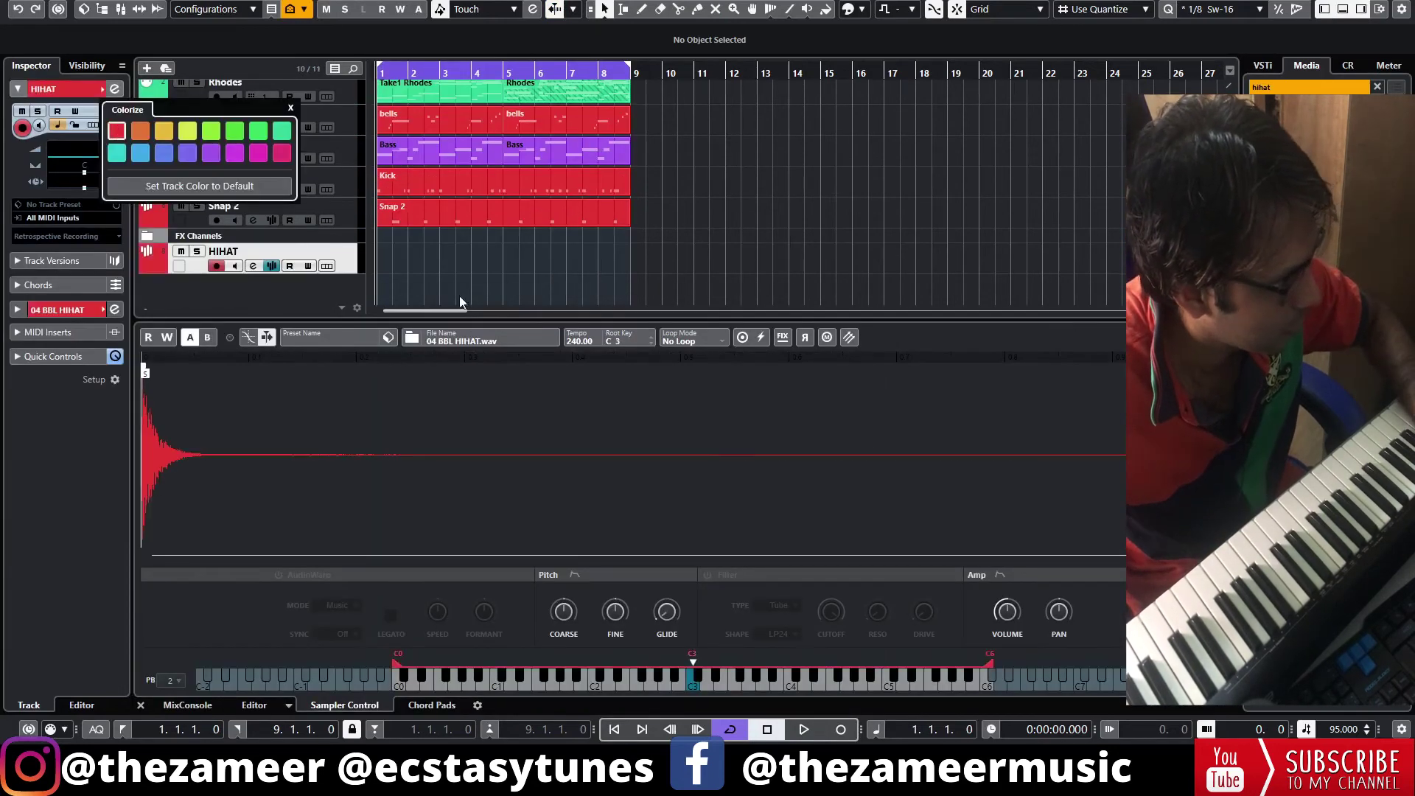
left_click(460, 301)
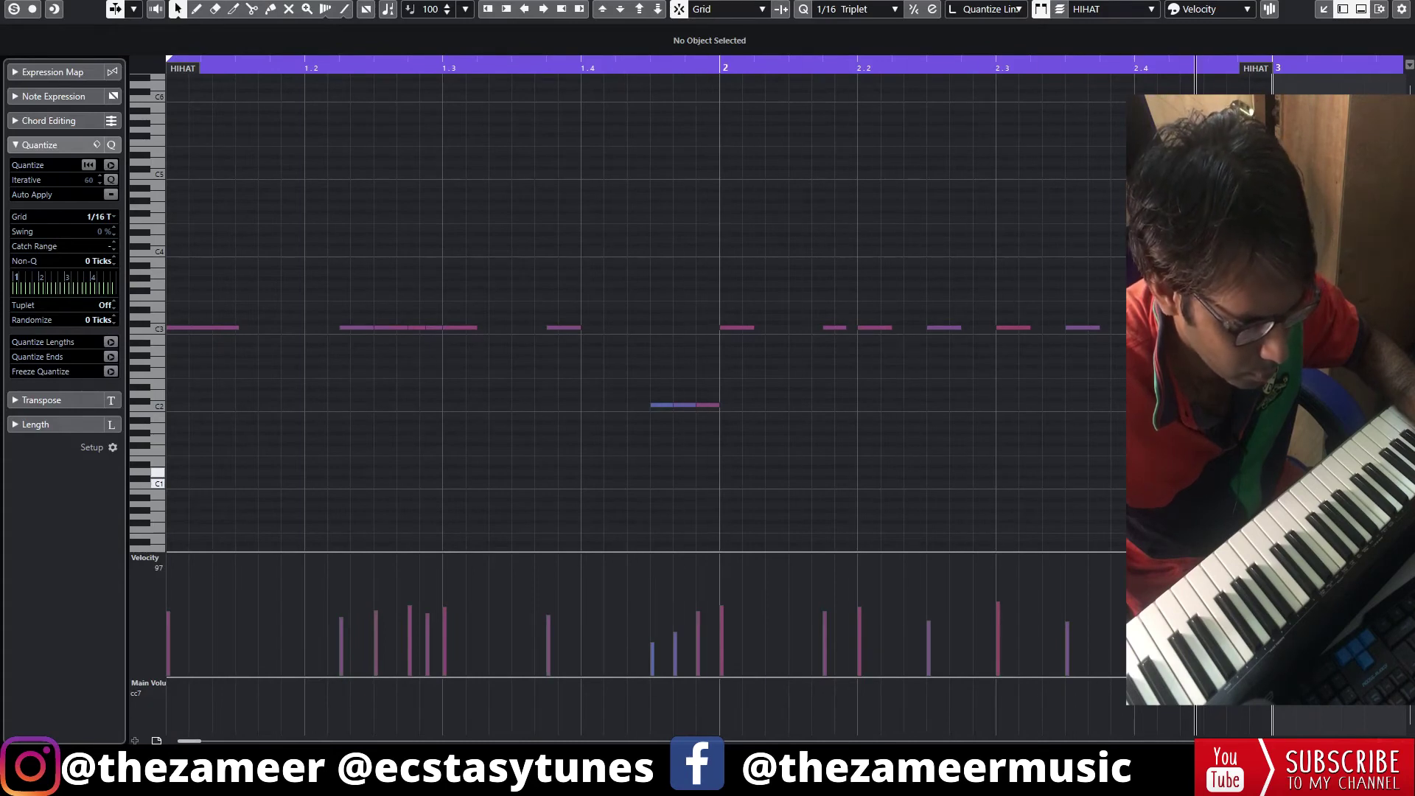
Step: Copy the two-bar HIHAT part to bars 3–4 and add a short roll of 1/32 notes just before beat 4.2
key("space")
key("Return")
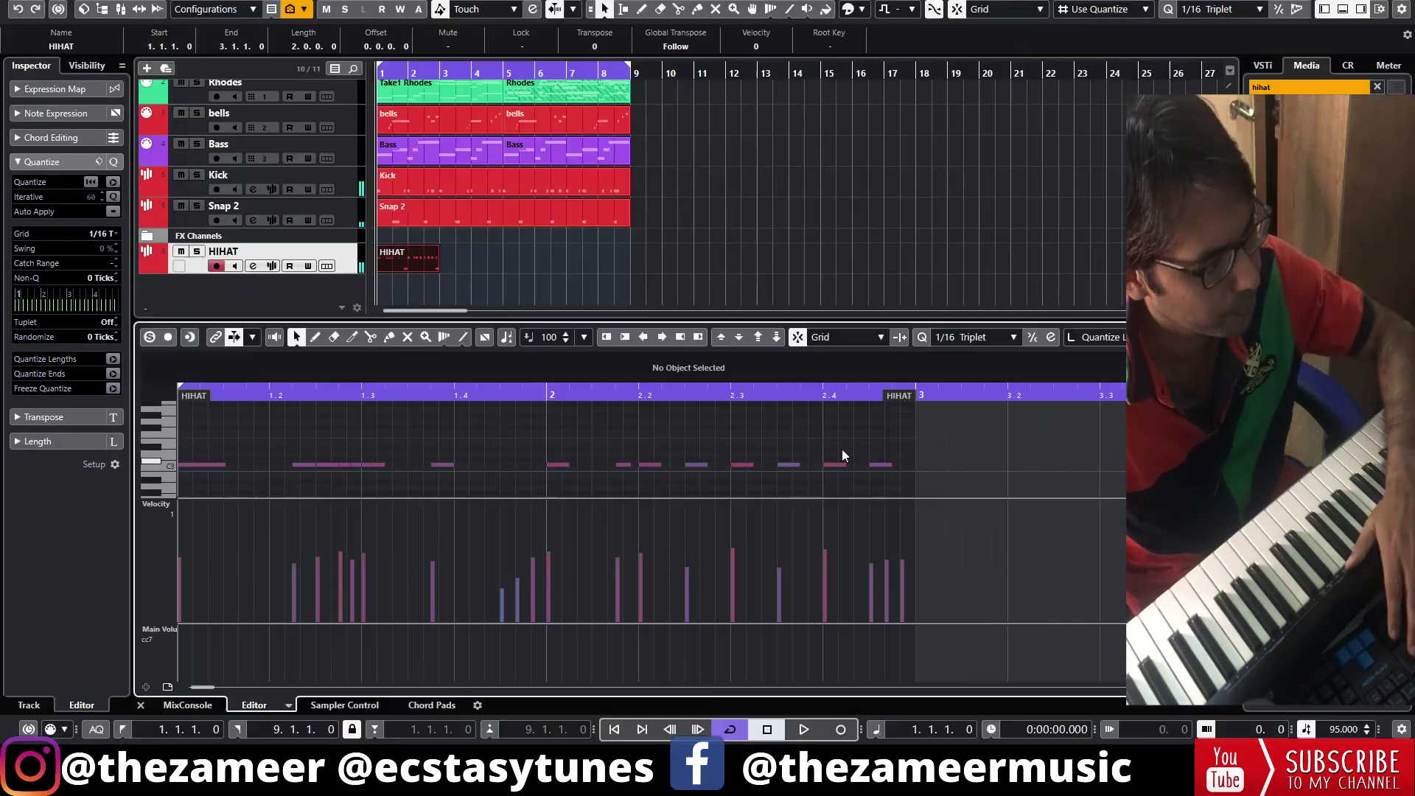
left_click(403, 295)
key("ctrl+e")
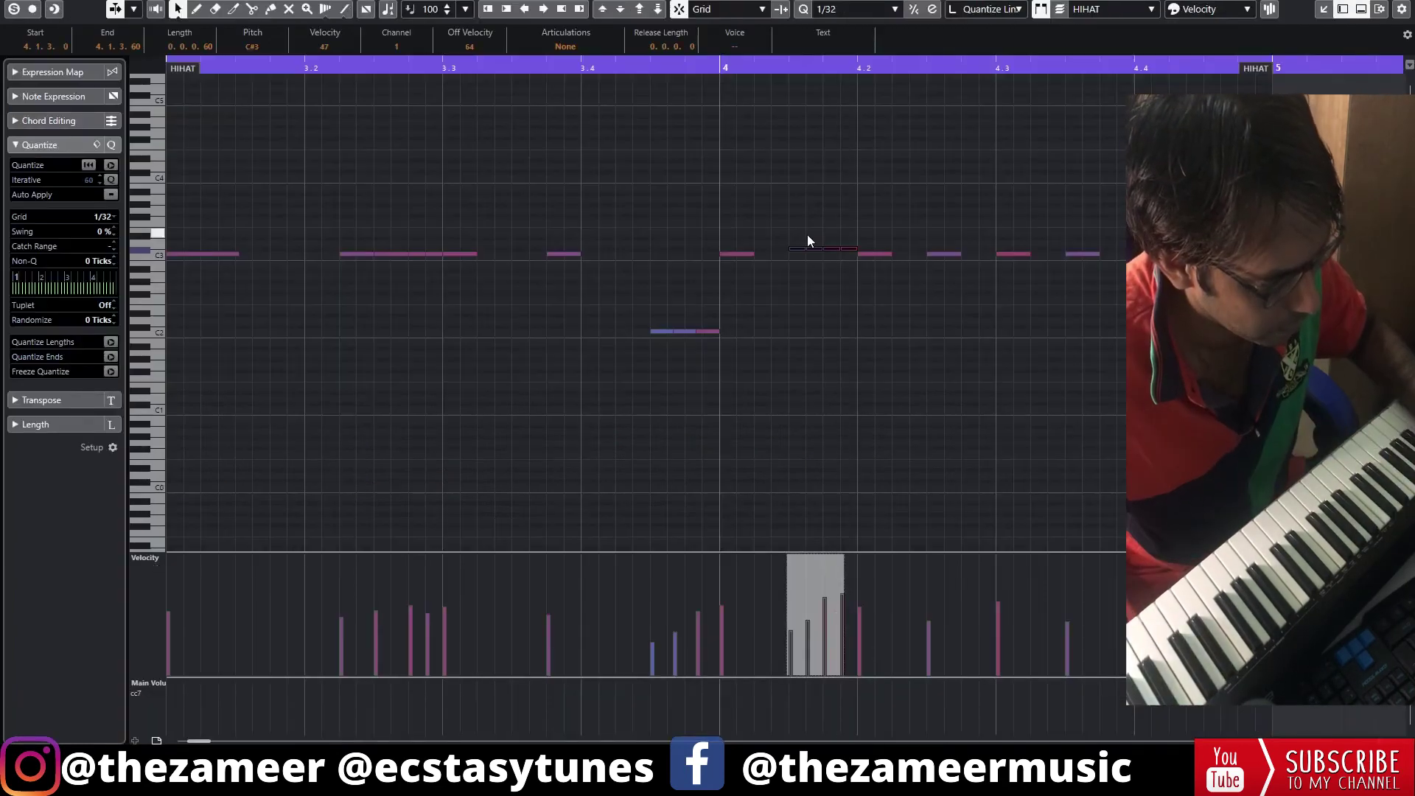
key("space")
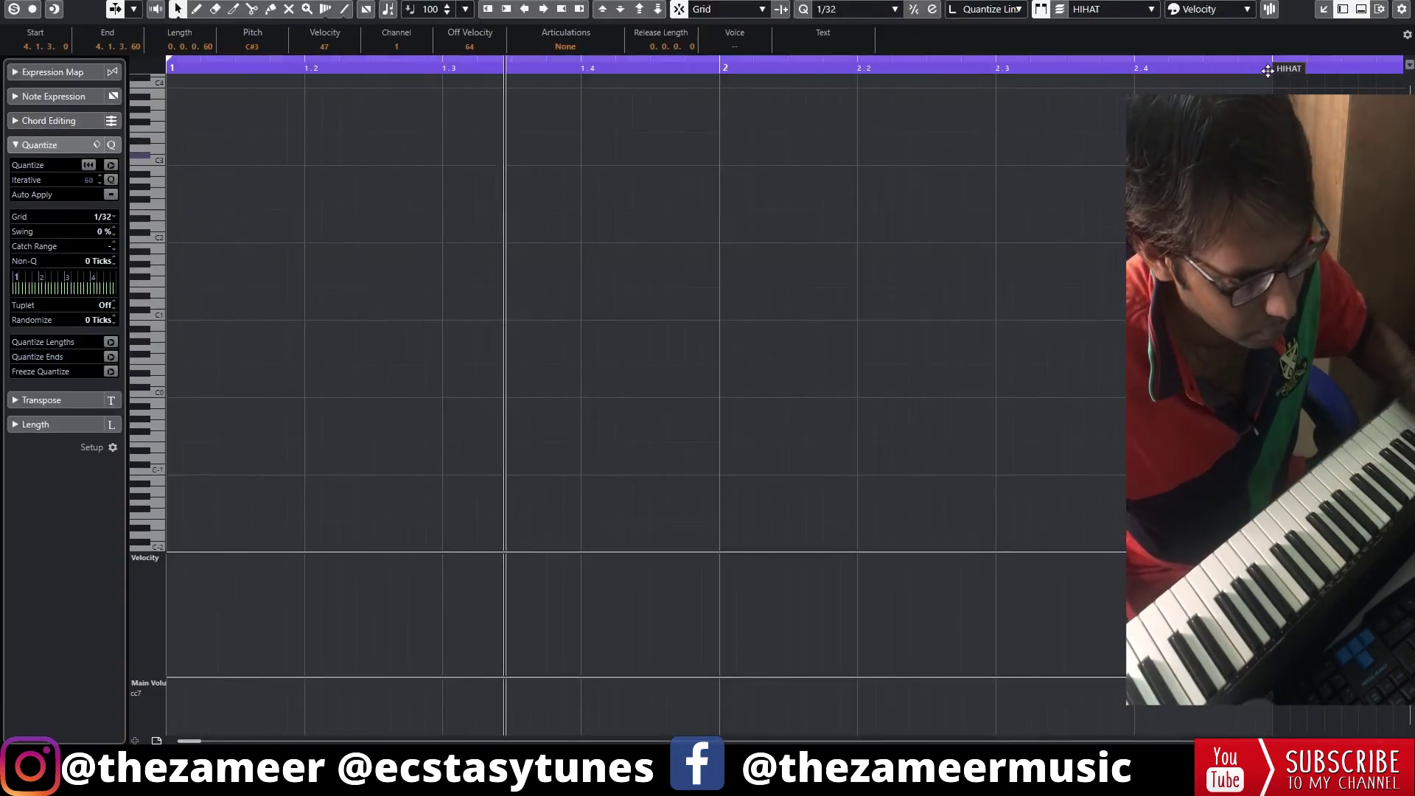
Step: Play the HIHAT pattern from bar 3, check the notes of its parts and close the note editor
left_click(1268, 70)
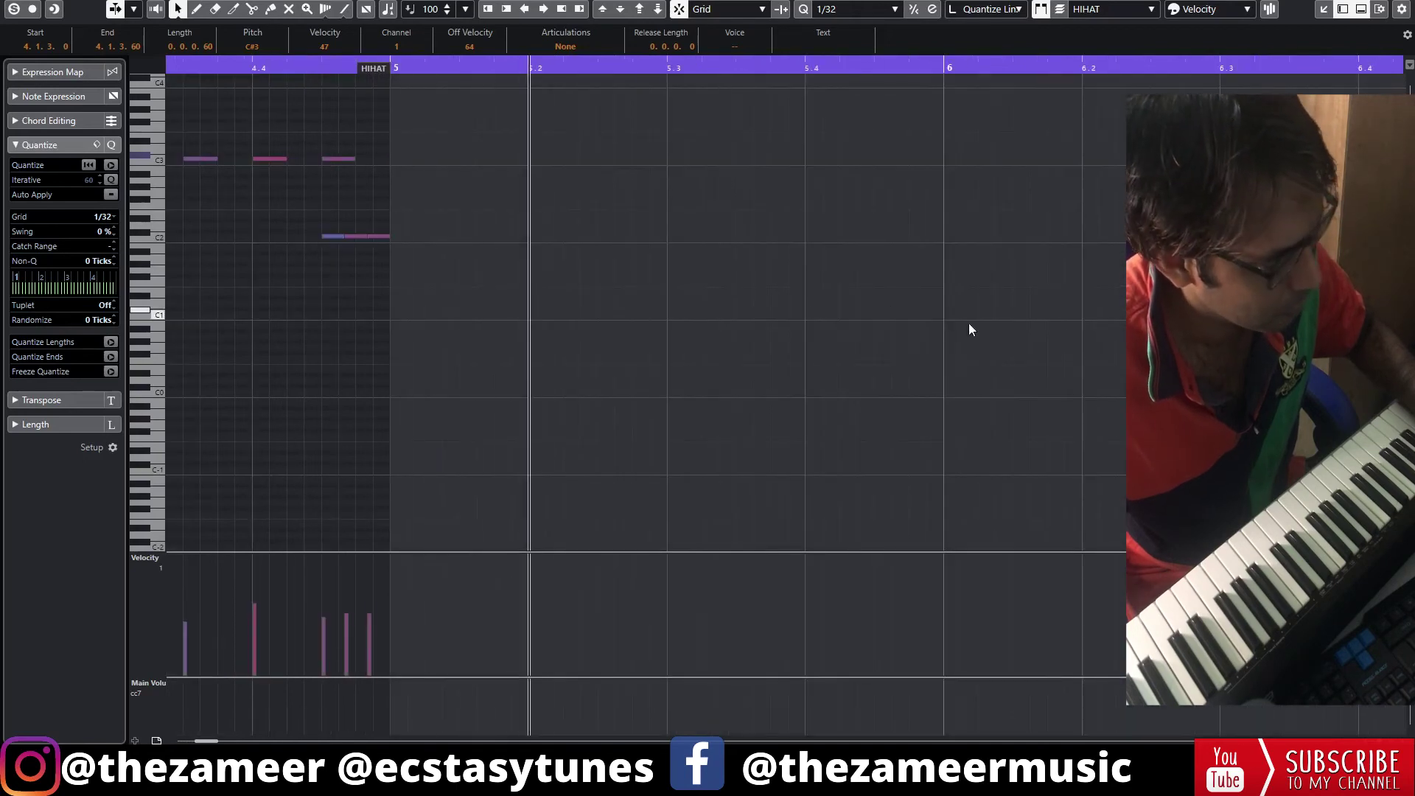
key("space")
key("Return")
left_click(455, 332)
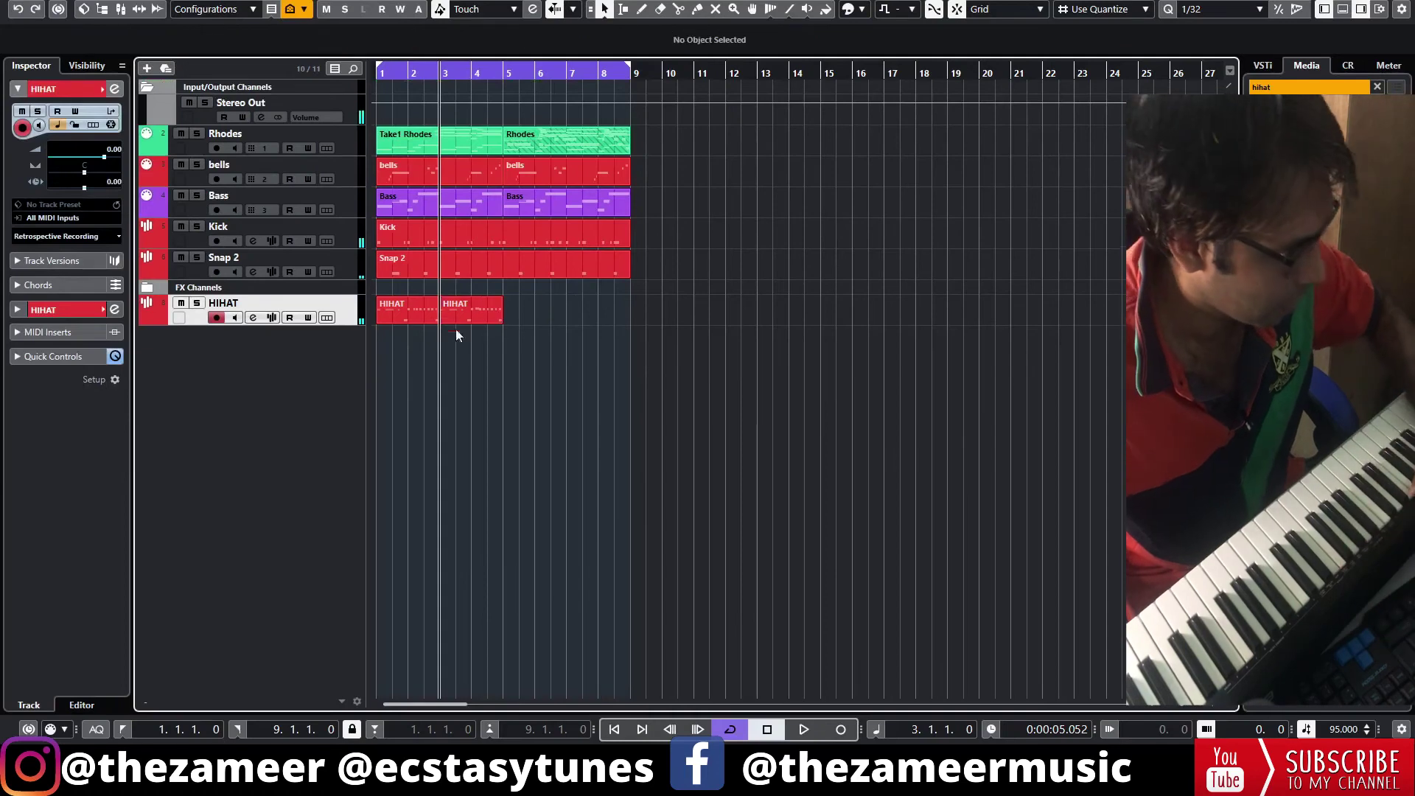
double_click(456, 317)
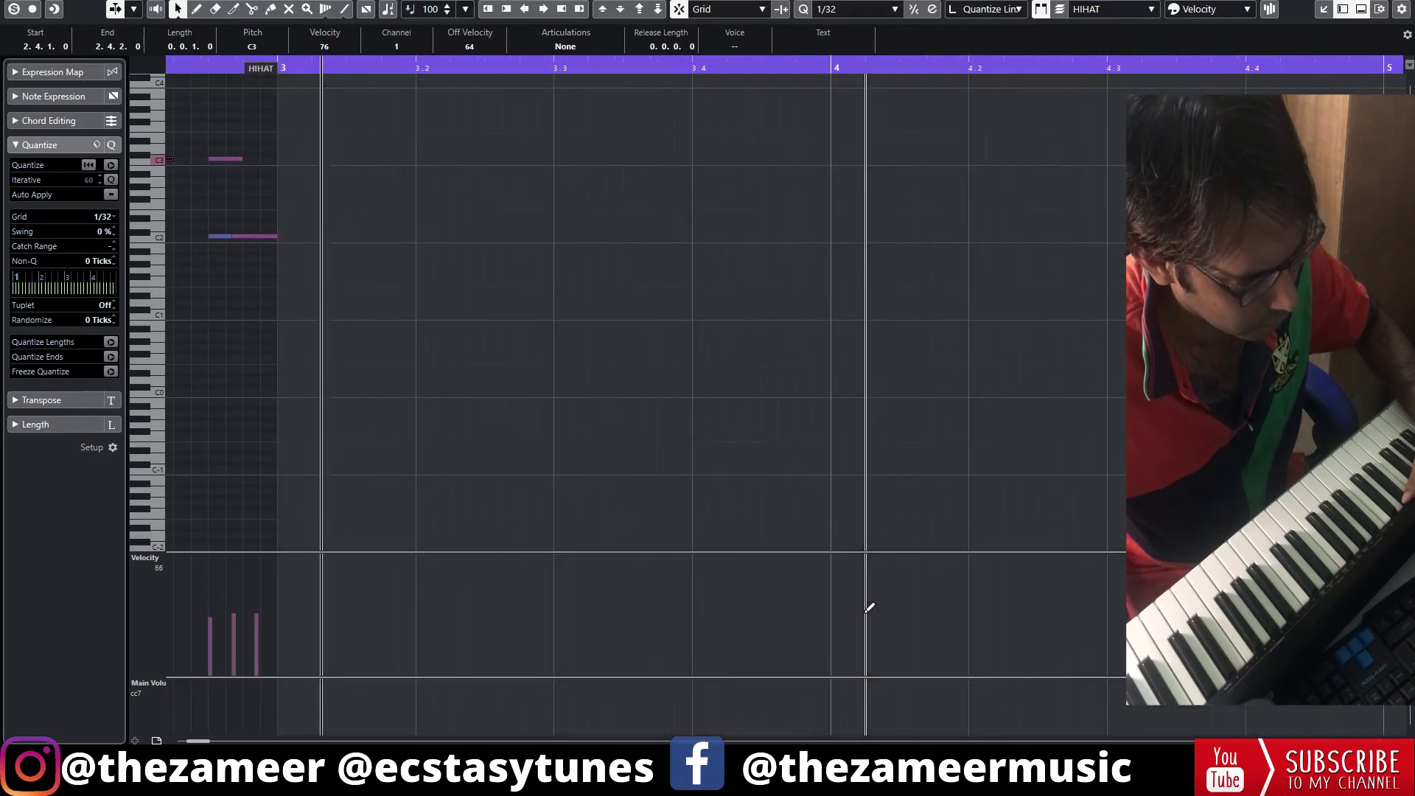
key("Escape")
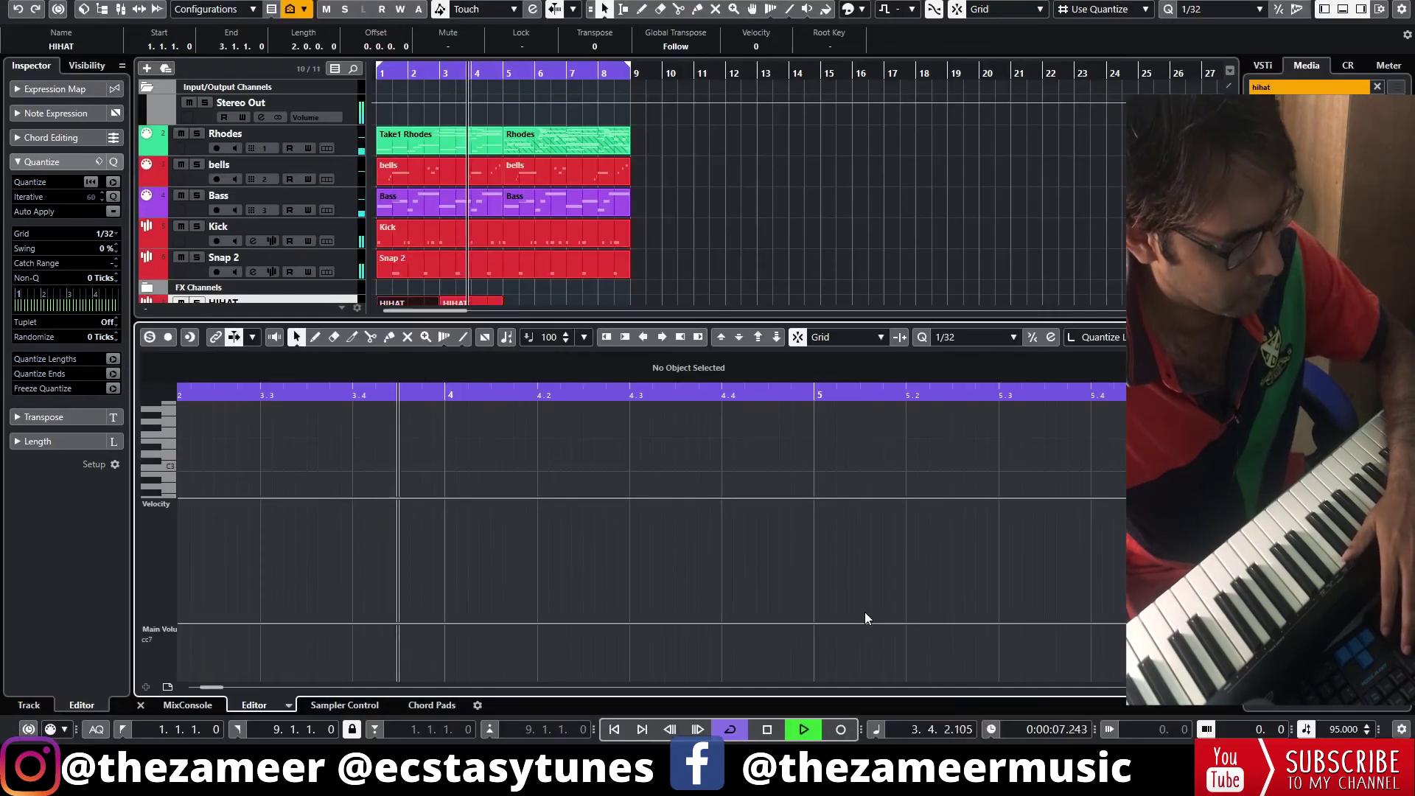
left_click(714, 299)
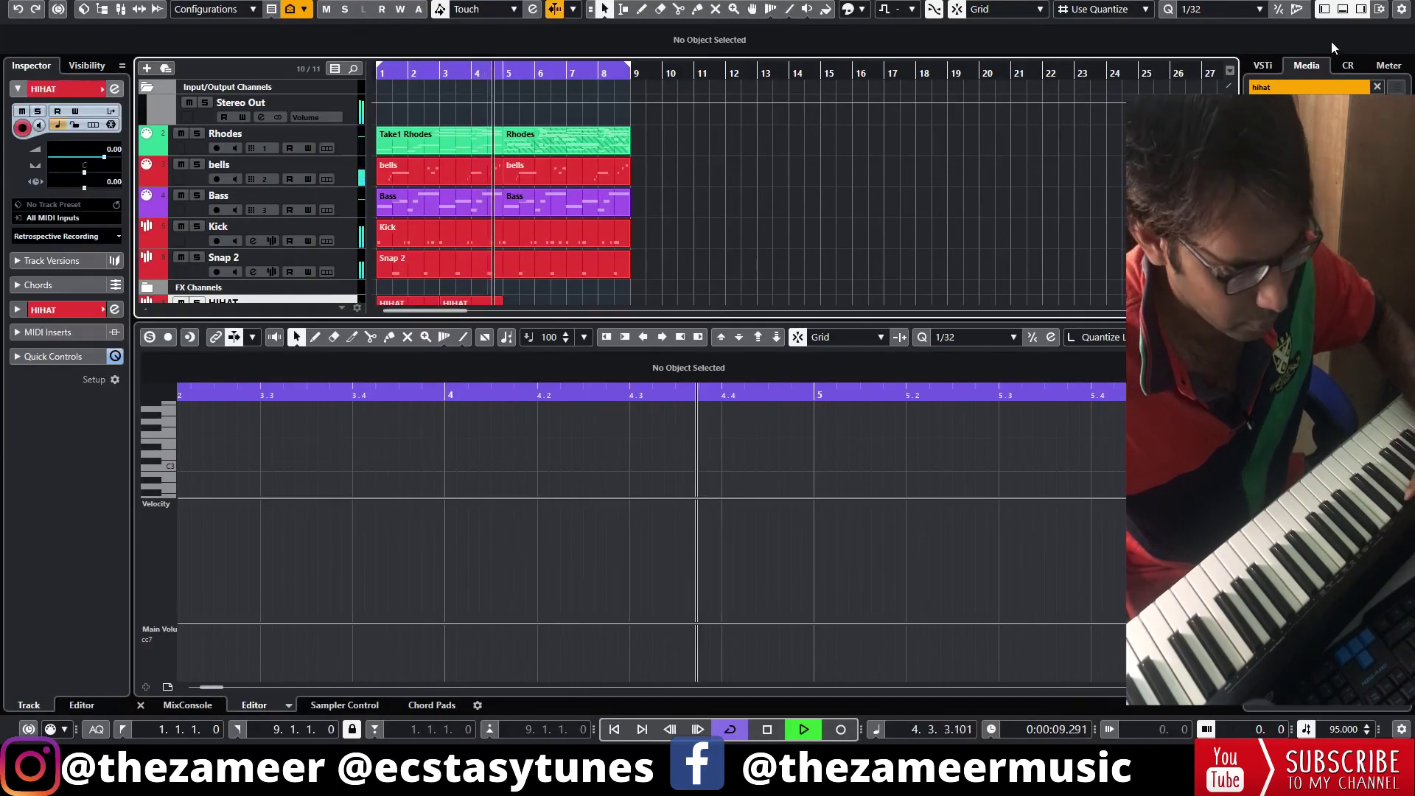
left_click(1342, 9)
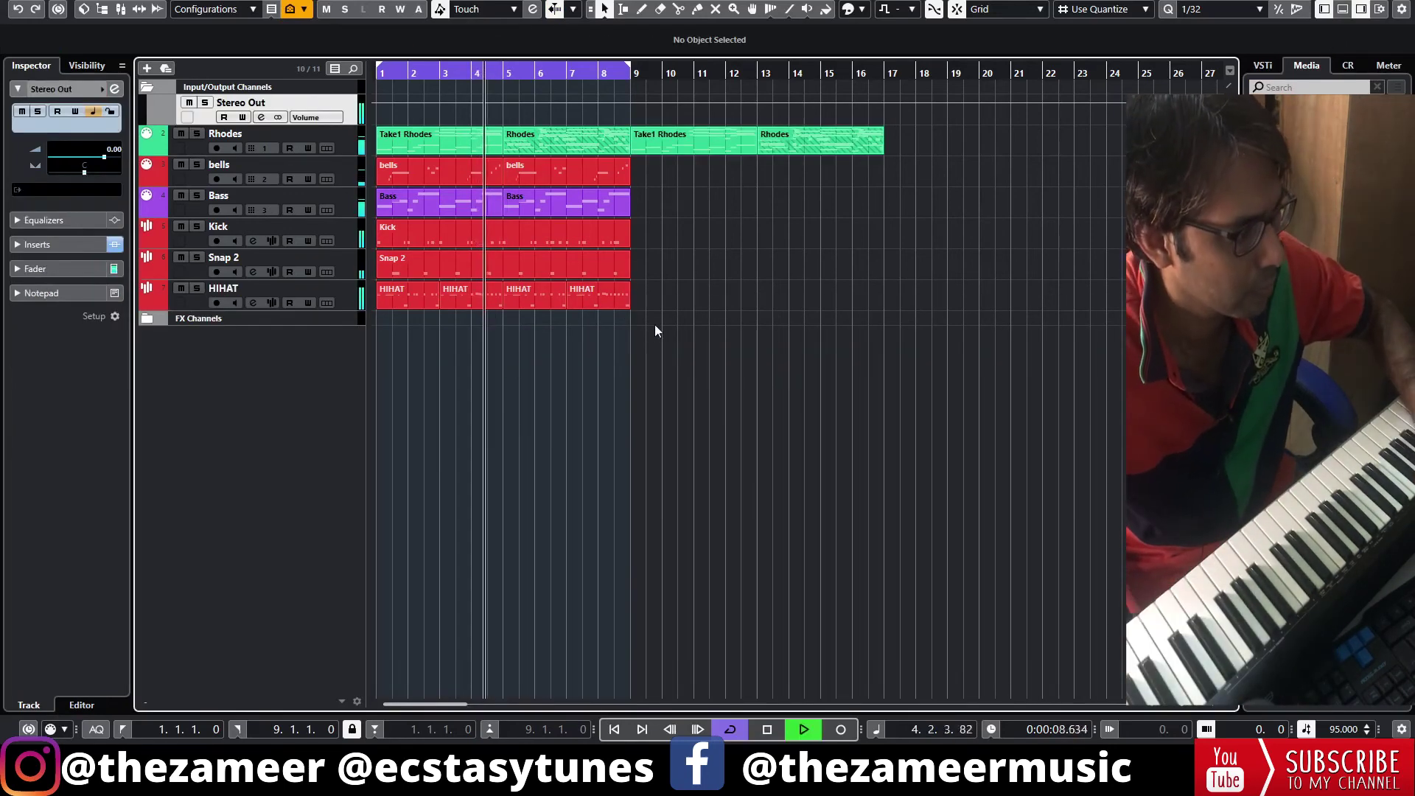
Step: Select the copied Rhodes parts in bars 9–16 and show the lanes of the Rhodes track
left_click_drag(925, 124, 670, 163)
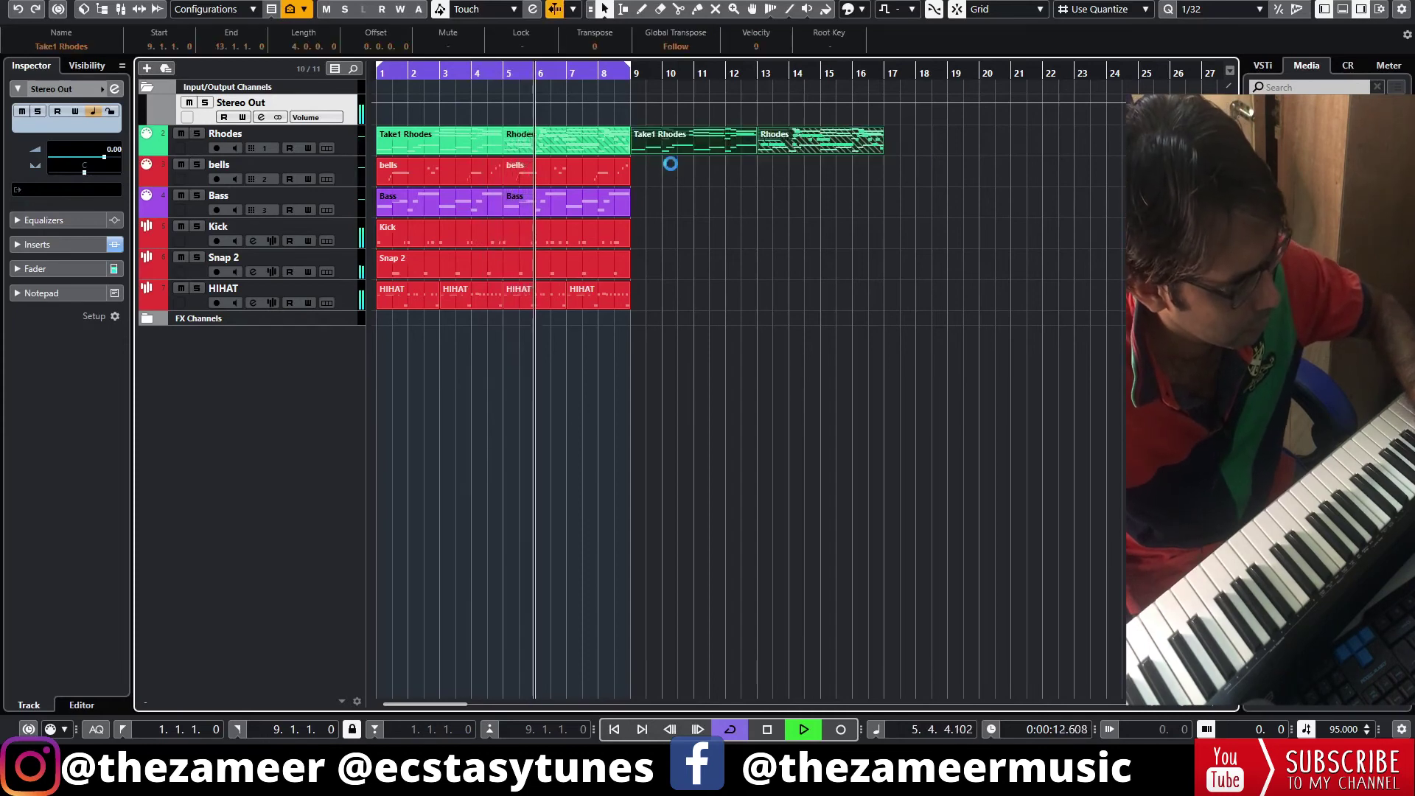
left_click(713, 179)
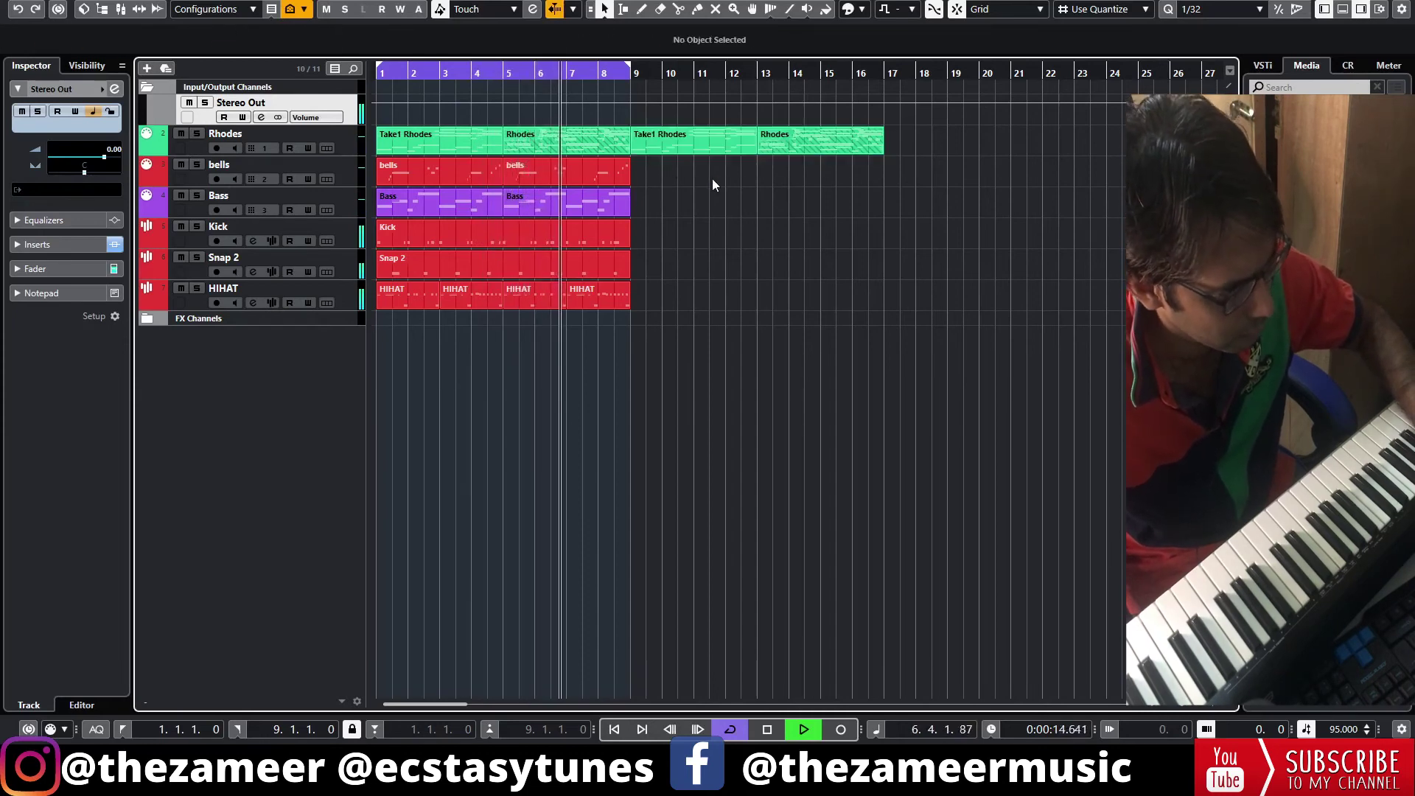
left_click(800, 148)
left_click(349, 150)
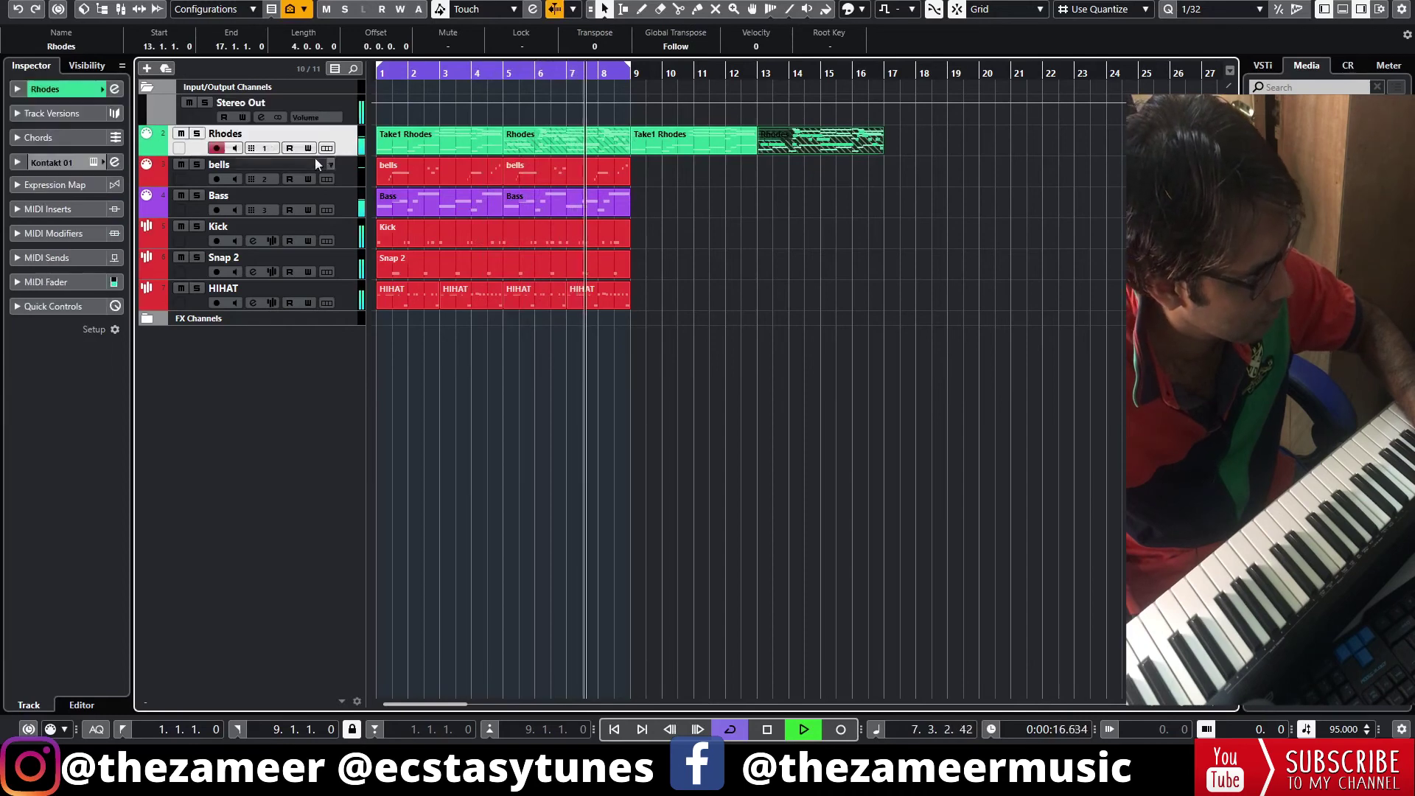
left_click(326, 149)
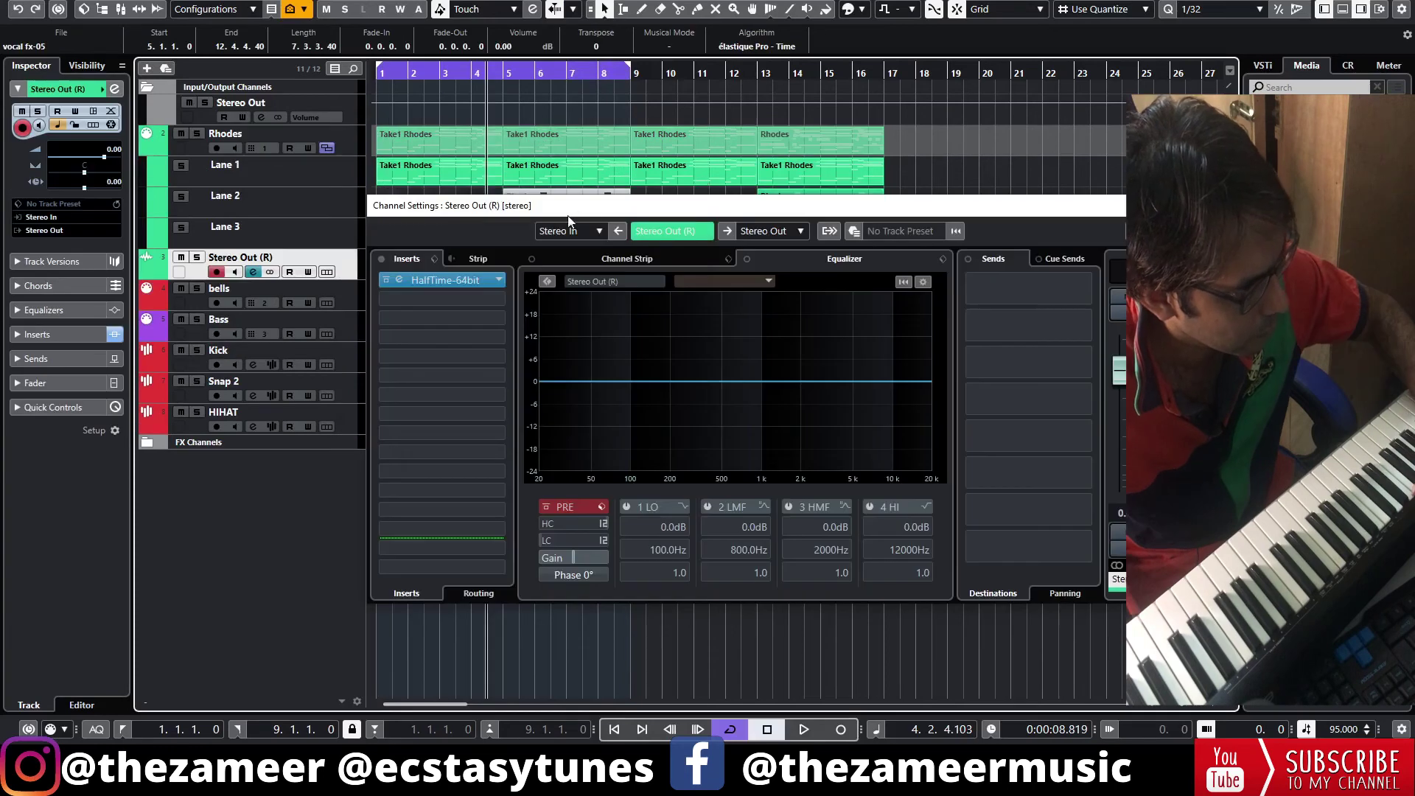
Step: Close the Stereo Out (R) channel settings and raise the vocal fx-05 clip volume to 10.50 dB, checking the track soloed during playback
key("space")
left_click(1165, 206)
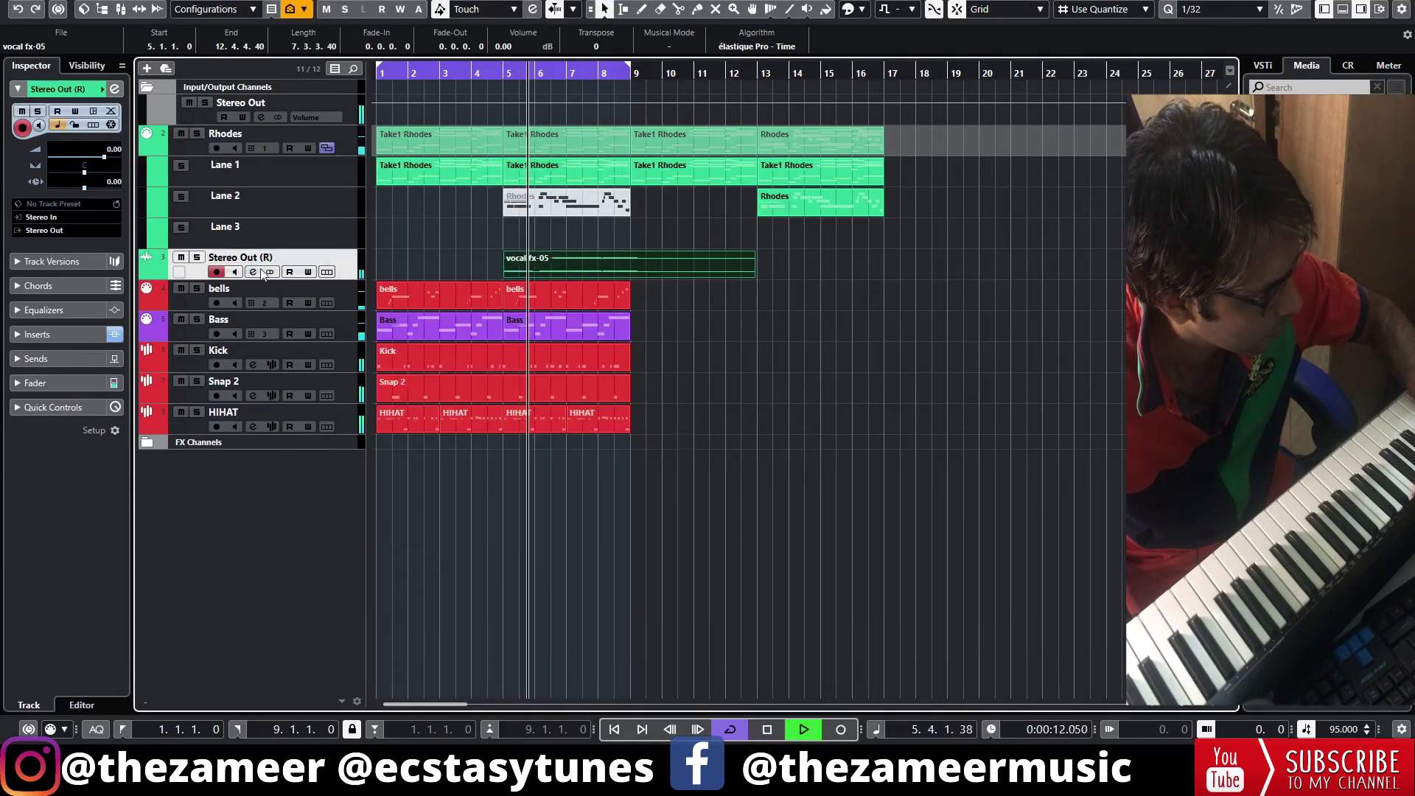
left_click(197, 258)
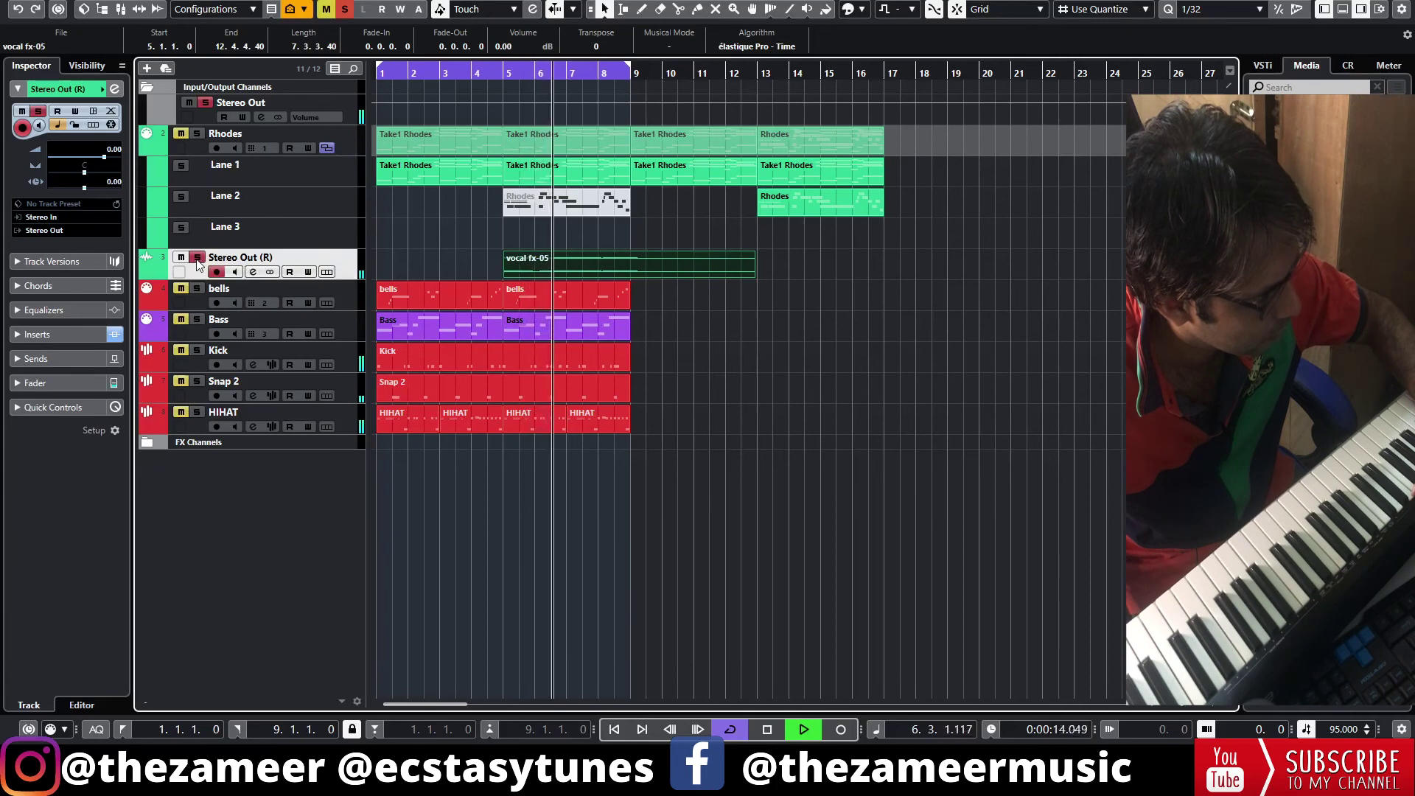
left_click_drag(635, 228, 639, 190)
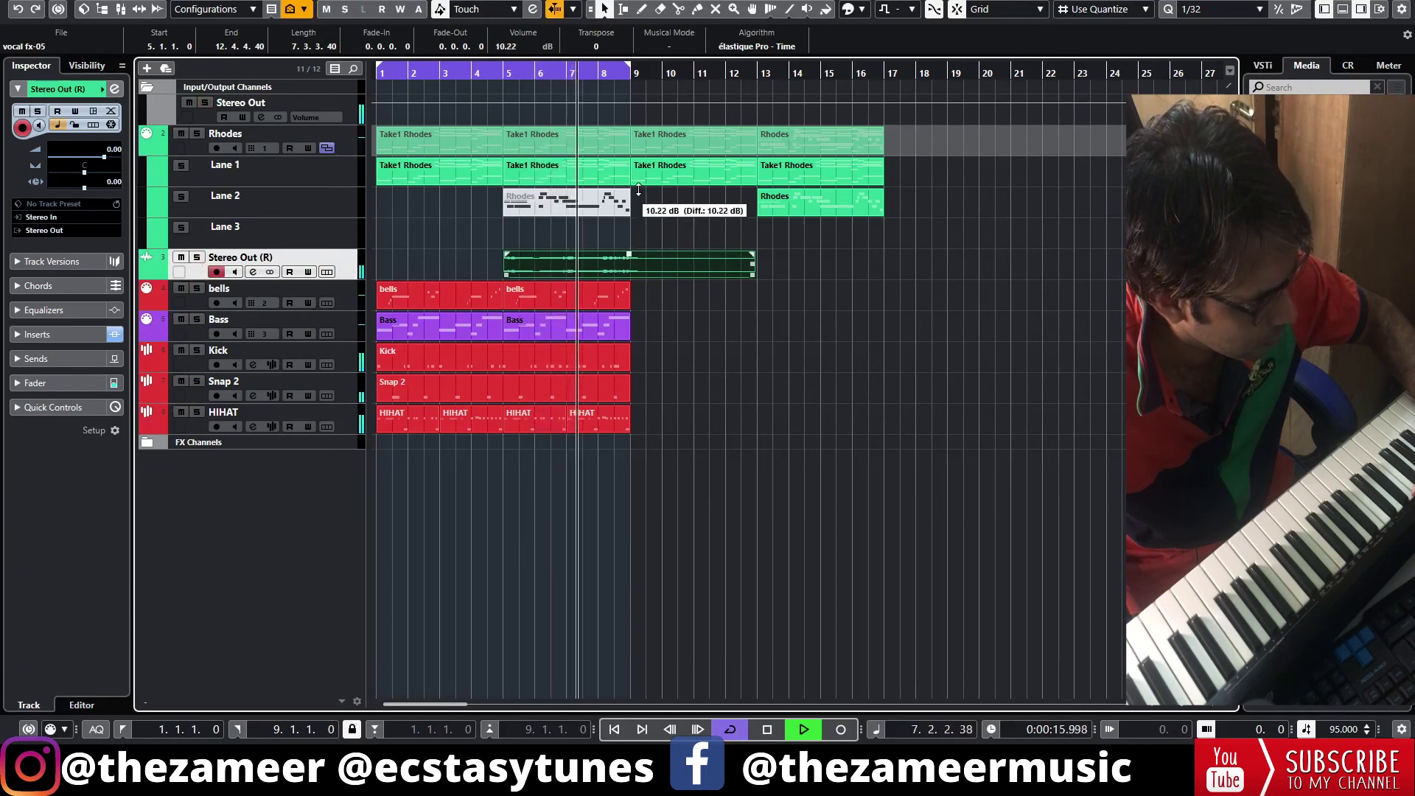
left_click(252, 272)
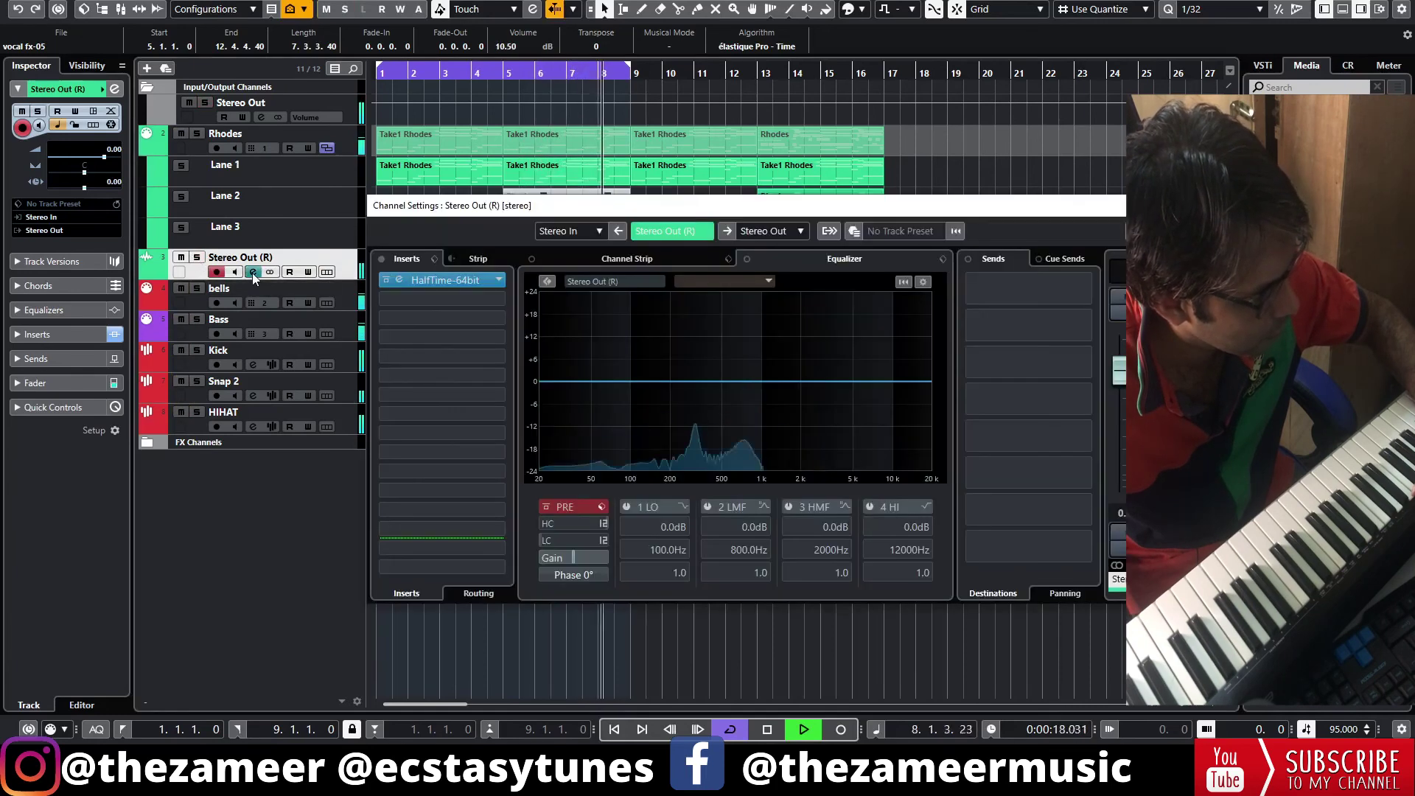
left_click(252, 272)
key("space")
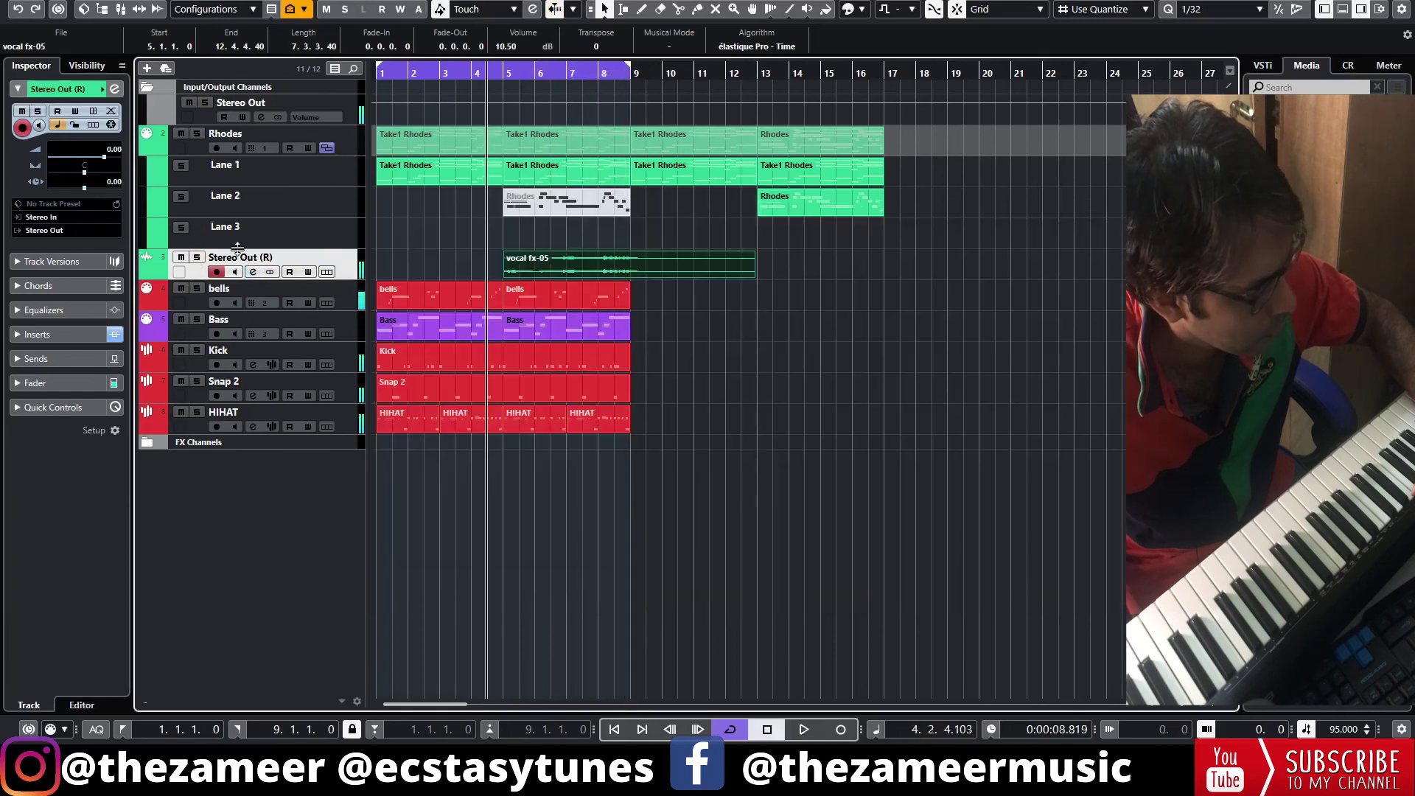
Step: Move the vocal fx-05 clip to start at bar 9 and set its transpose value to 12
left_click_drag(605, 259, 733, 260)
left_click(796, 303)
left_click(732, 260)
left_click(692, 322)
left_click(678, 262)
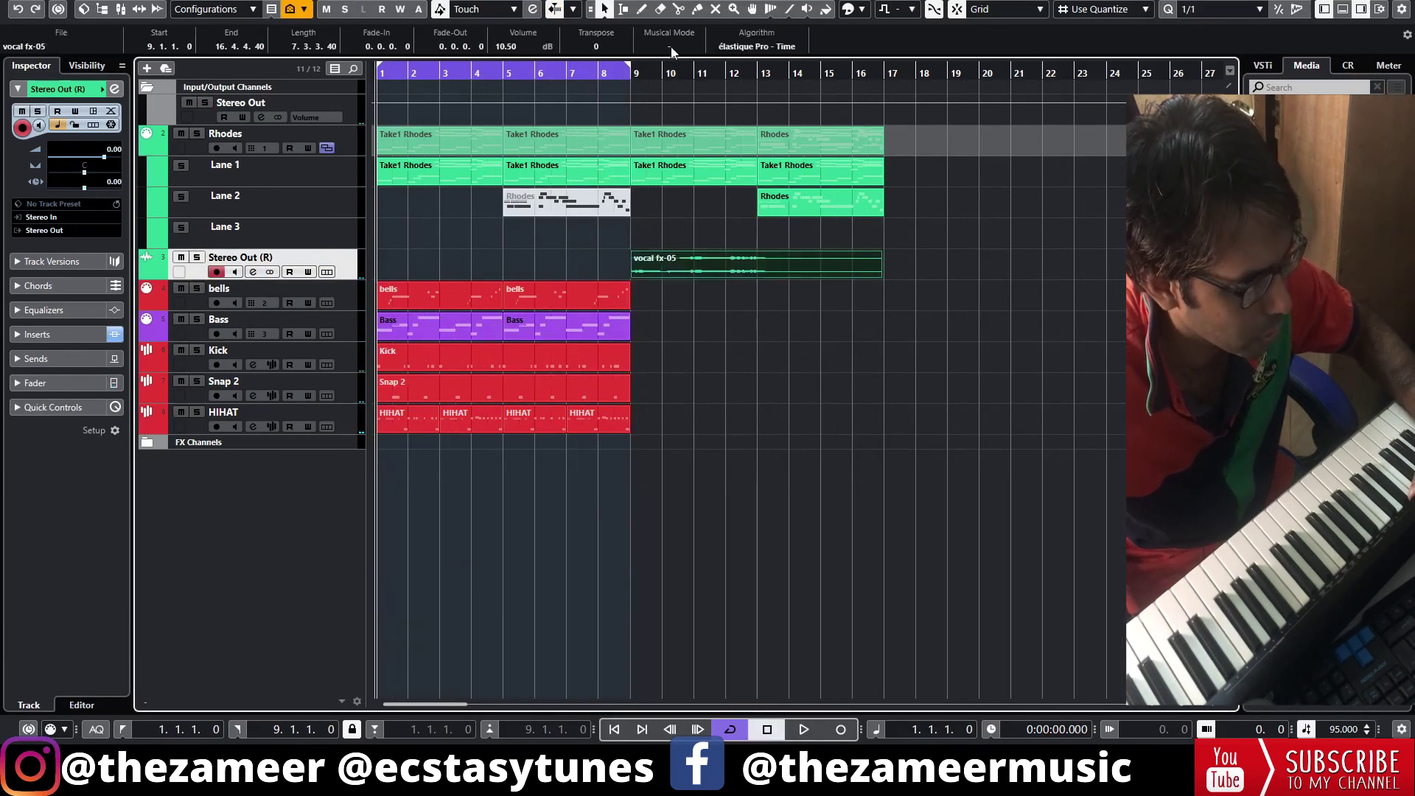
Step: Extend the cycle range to bar 17 and duplicate the bells, Bass, Kick, Snap 2 and HIHAT parts into bars 9–16, playing the result
left_click(625, 73)
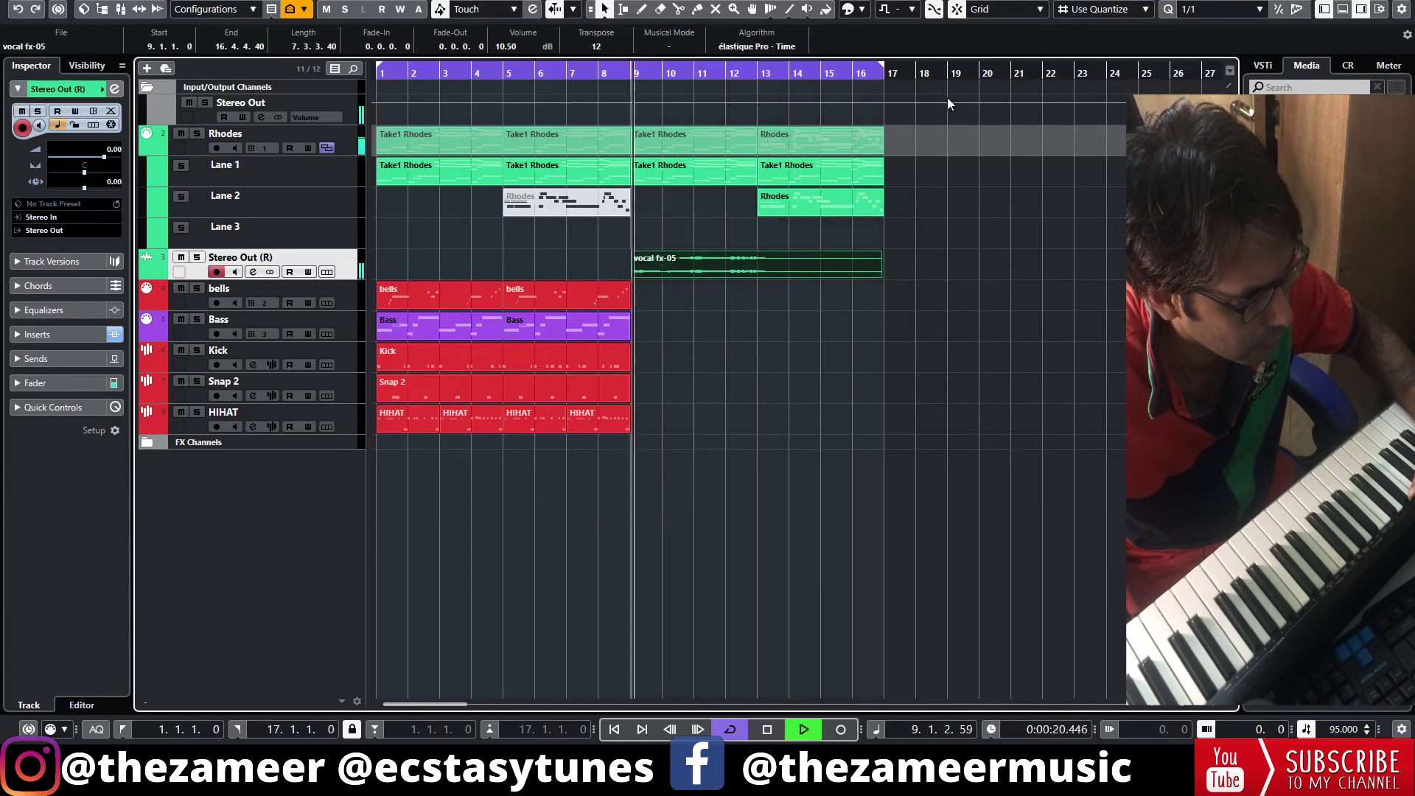
left_click(678, 324)
left_click_drag(678, 282, 377, 459)
key("ctrl+d")
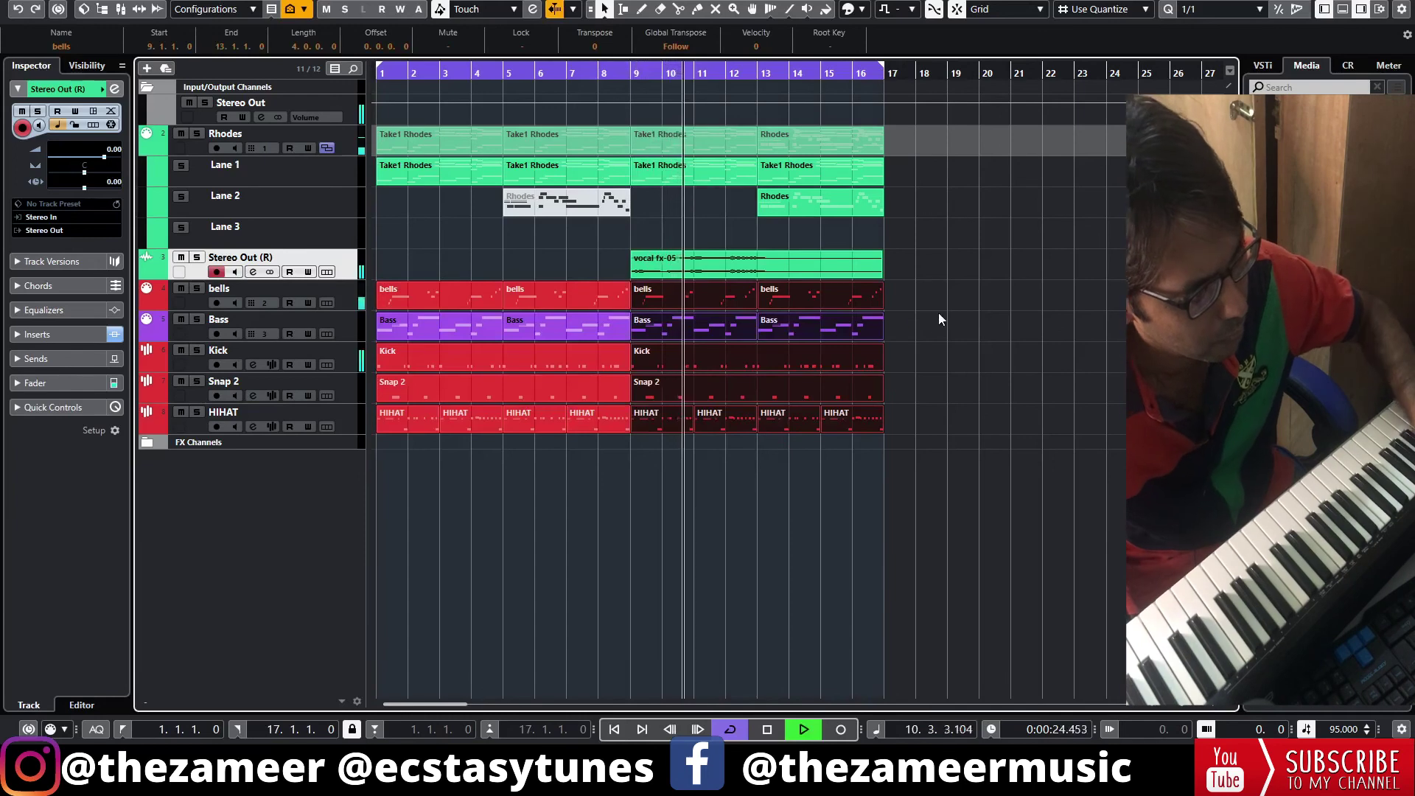
left_click(940, 319)
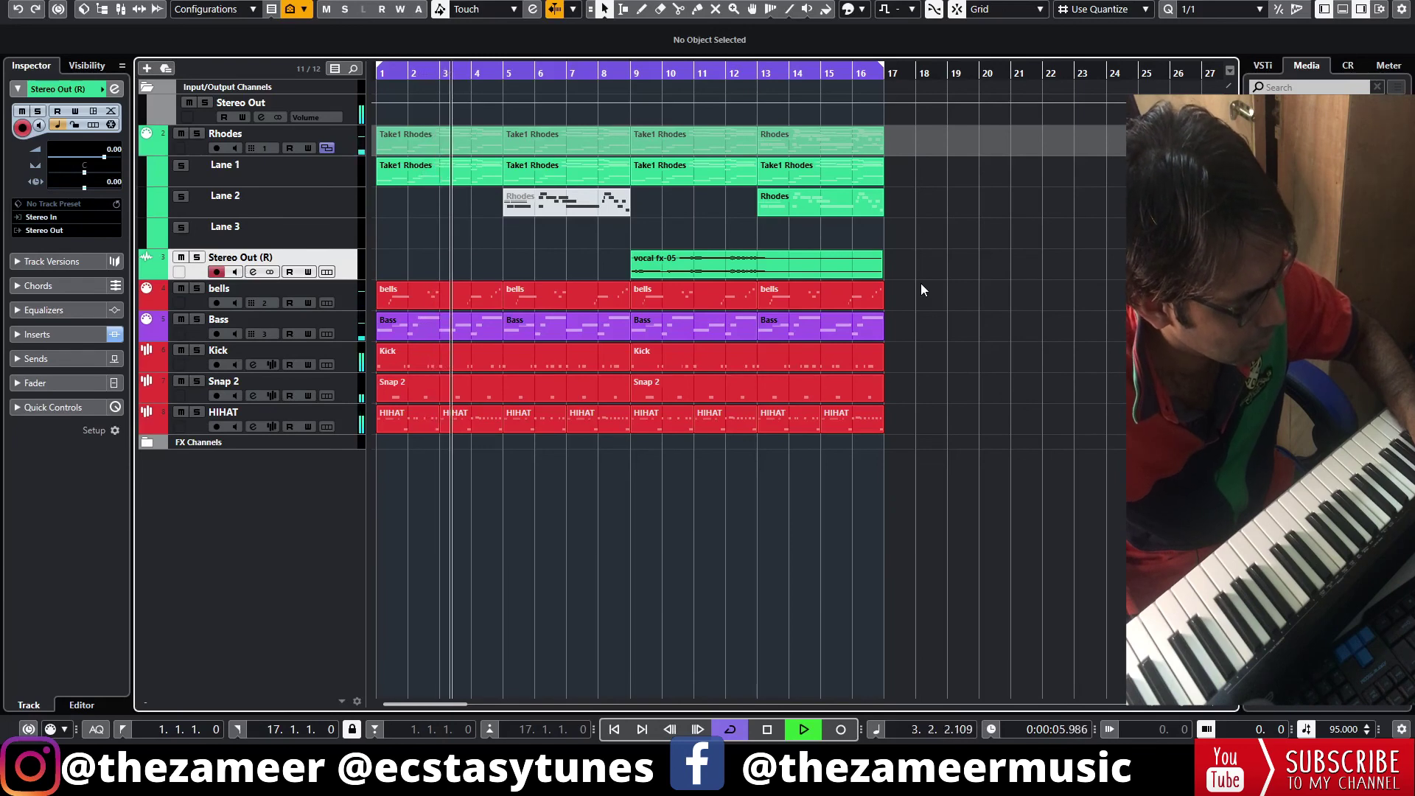
key("space")
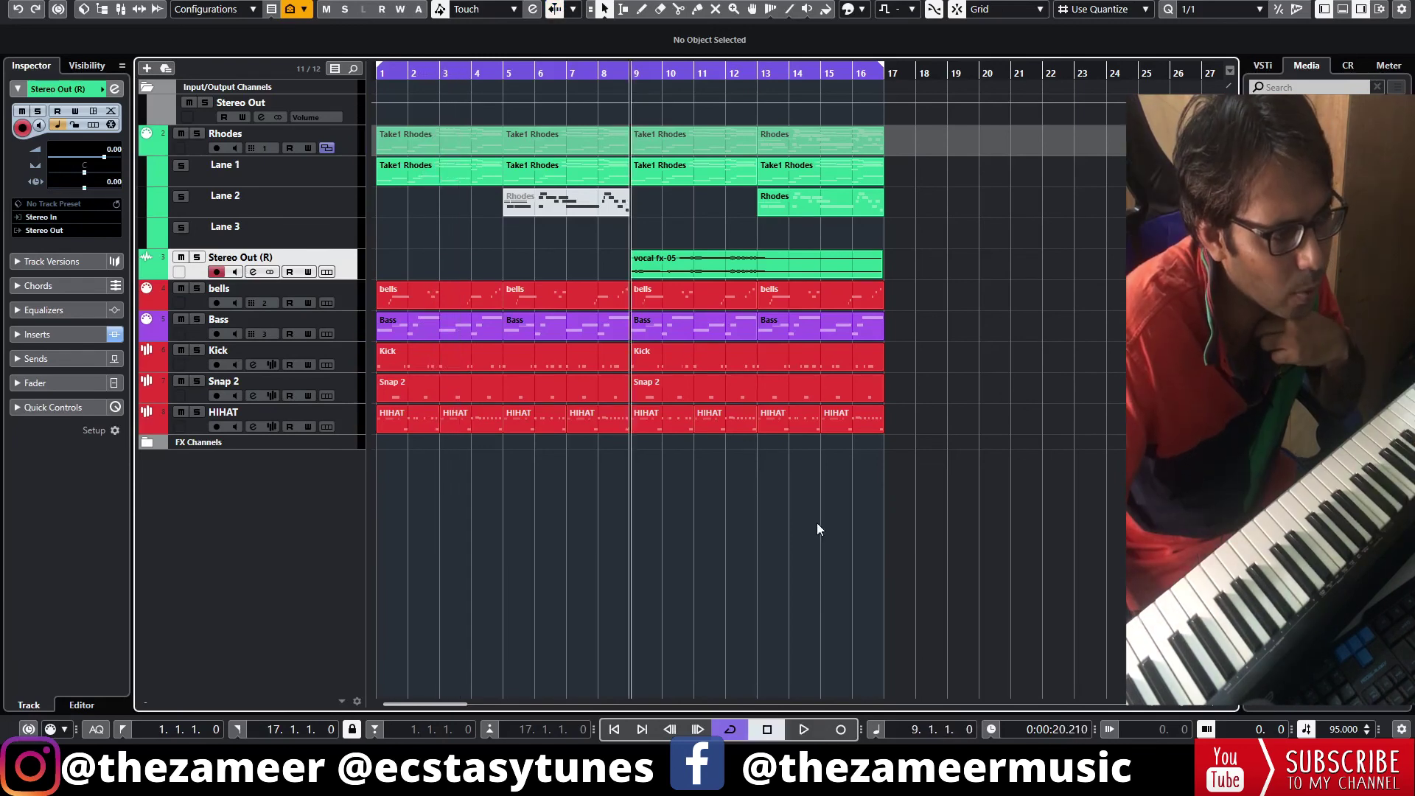